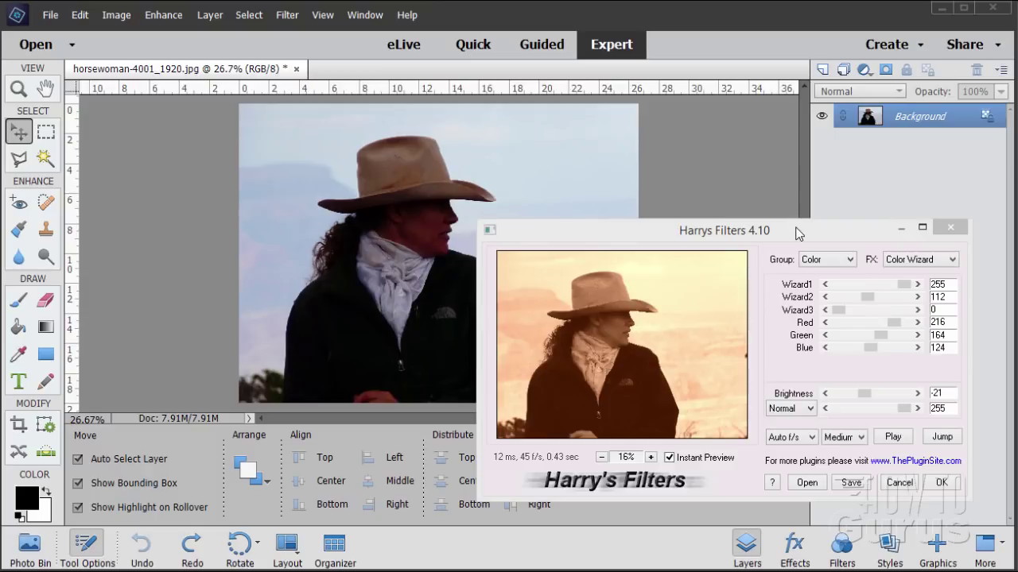
Shift the Harry's Filters dialog slightly left over the horsewoman photo.
drag(797, 231, 787, 230)
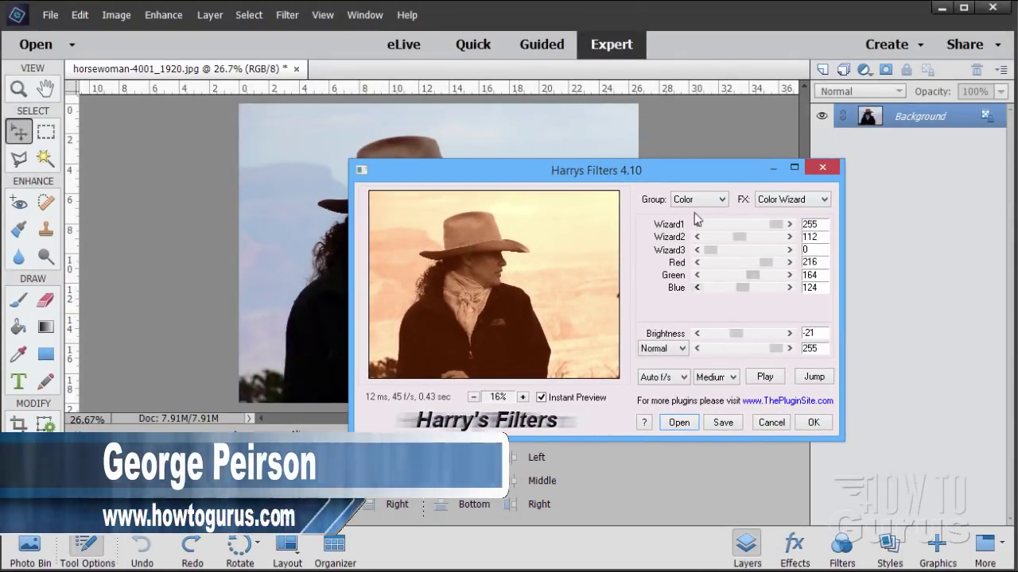
Check the Group and FX lists, keep Color / Color Wizard, then cancel without applying the effect.
click(721, 200)
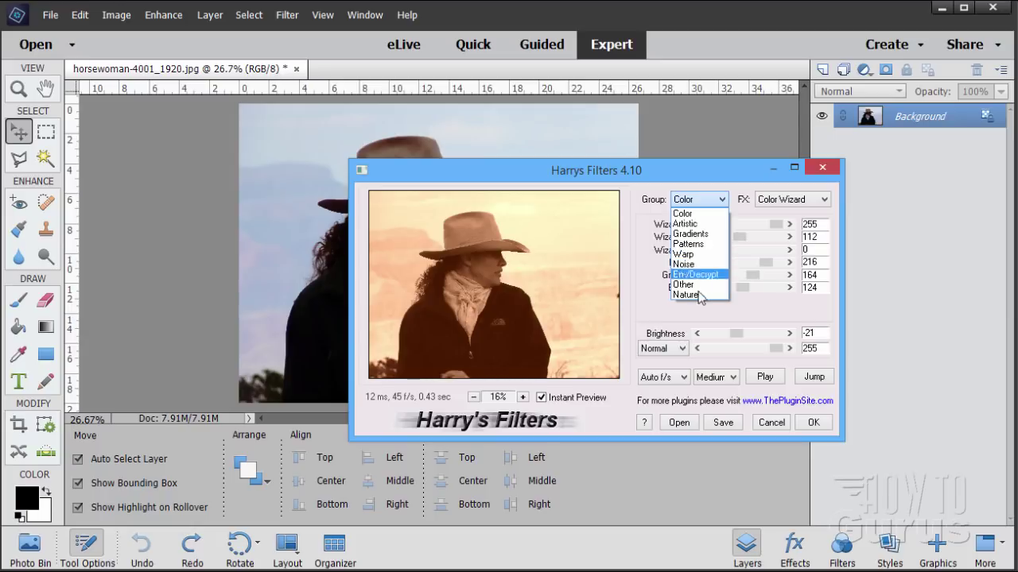
click(724, 203)
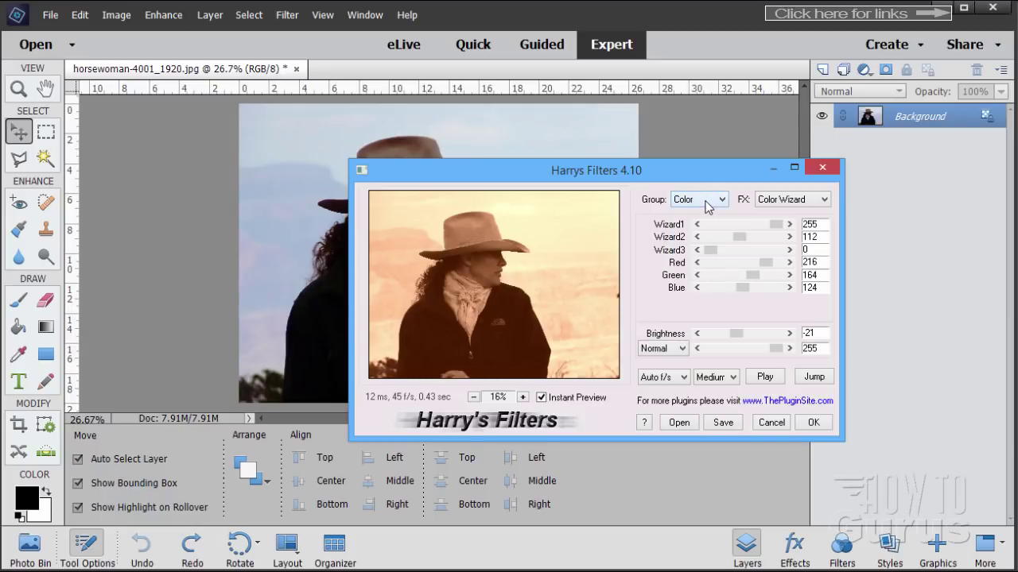
click(788, 204)
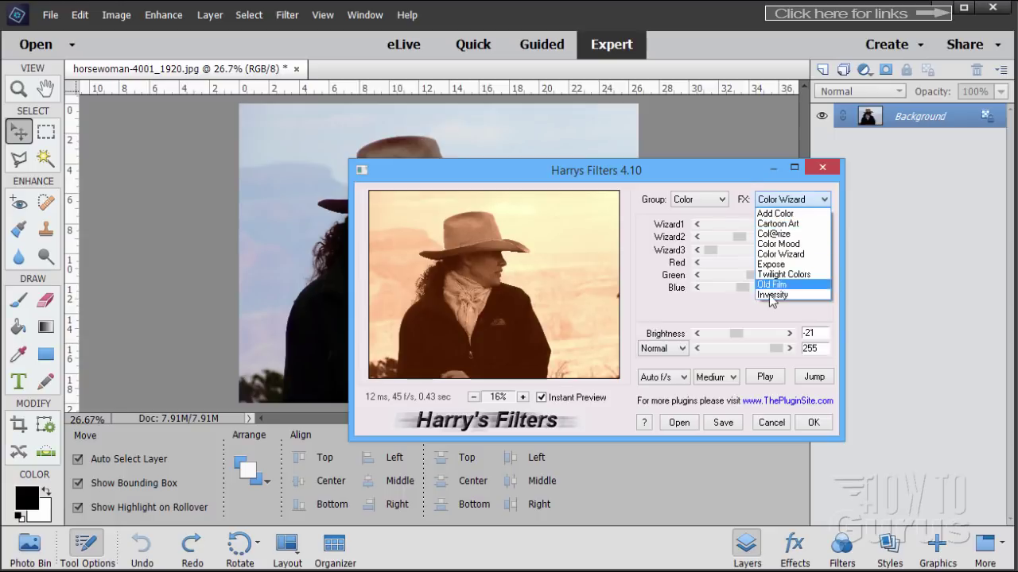
click(637, 228)
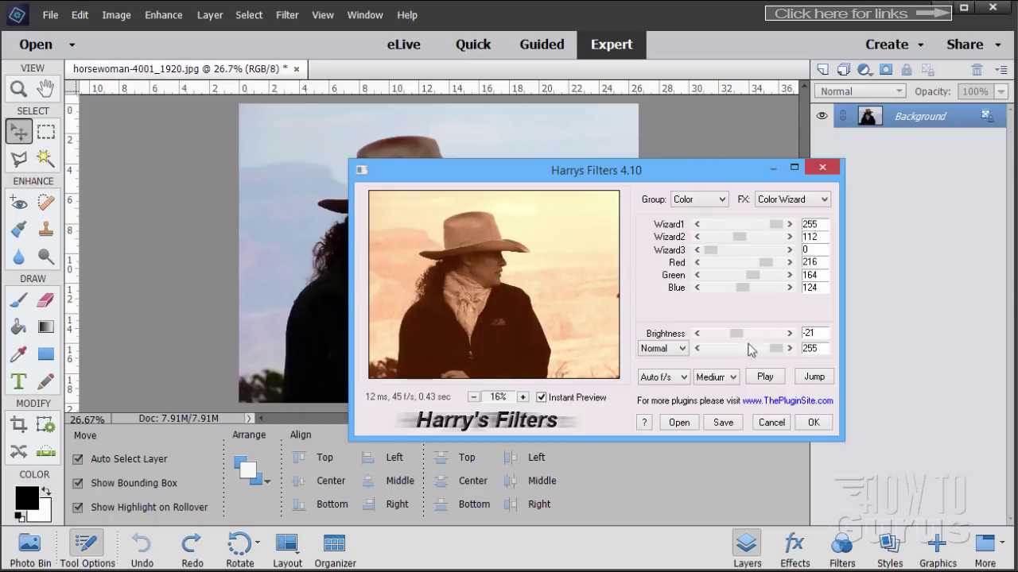
click(772, 422)
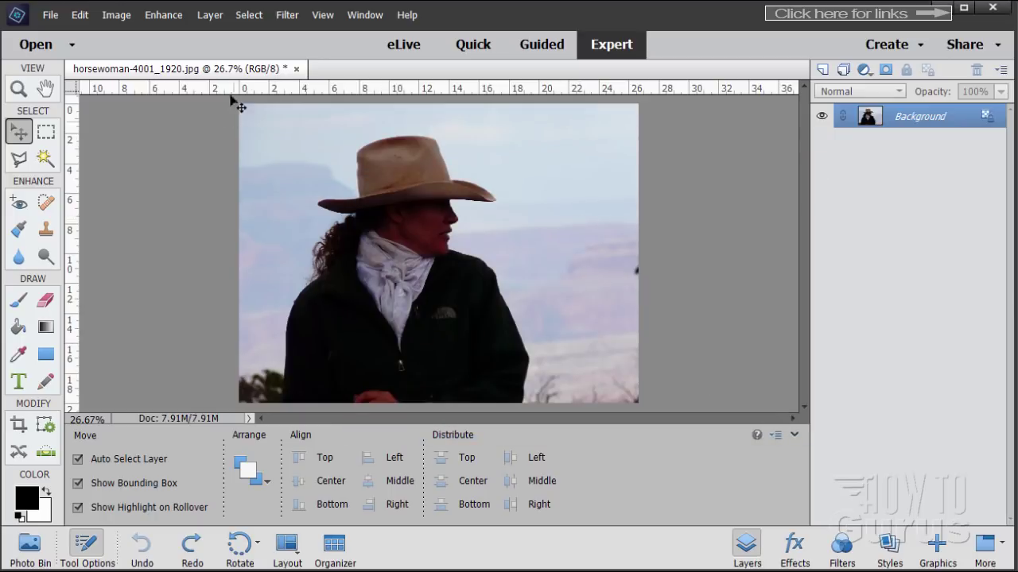
click(291, 17)
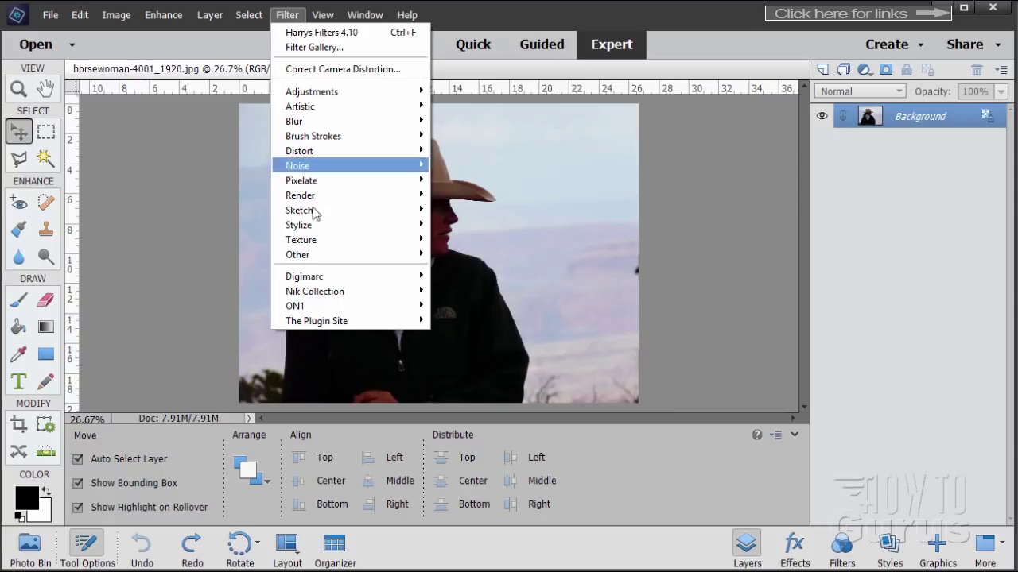
mouse_move(292, 326)
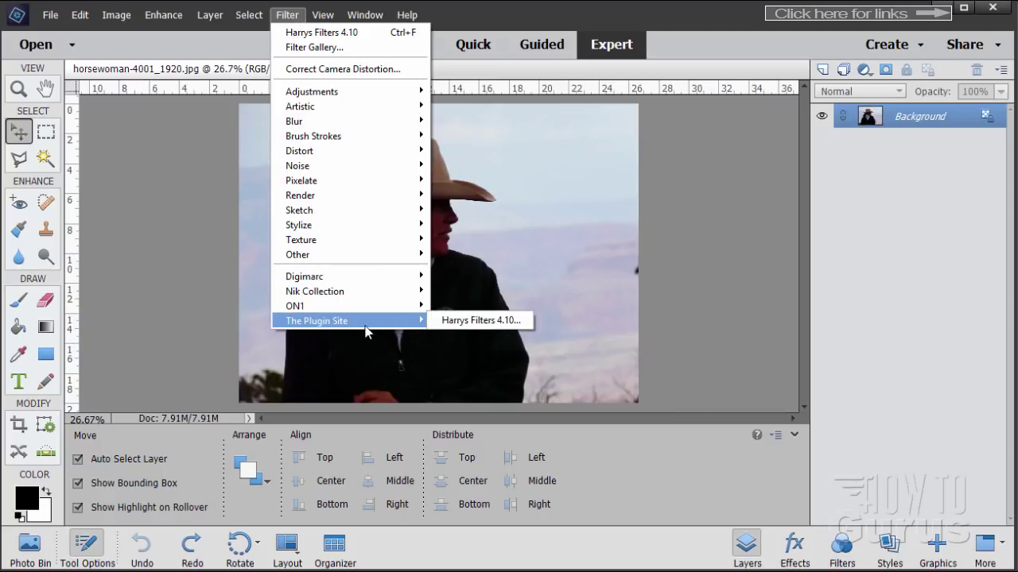
click(477, 321)
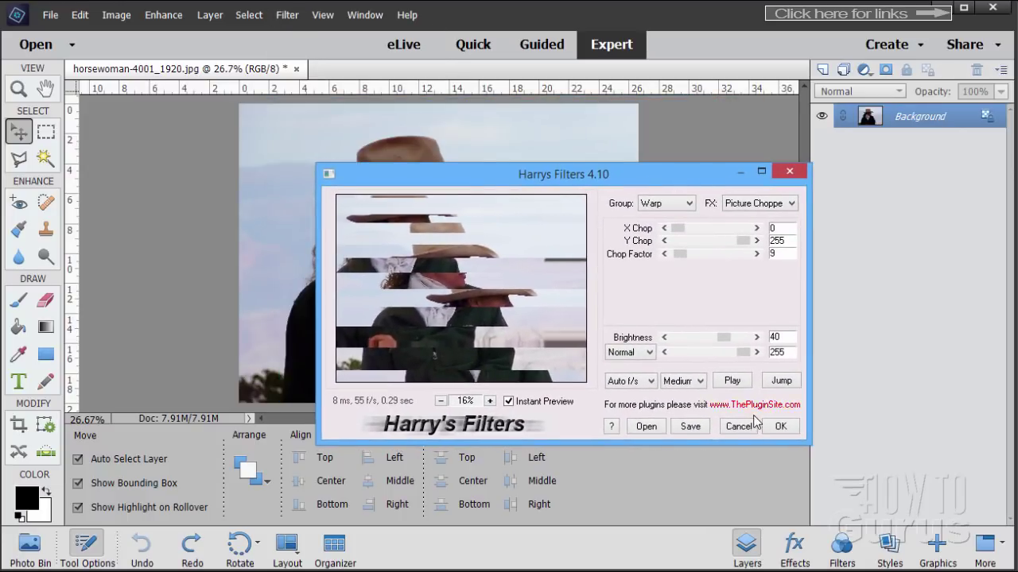
click(739, 425)
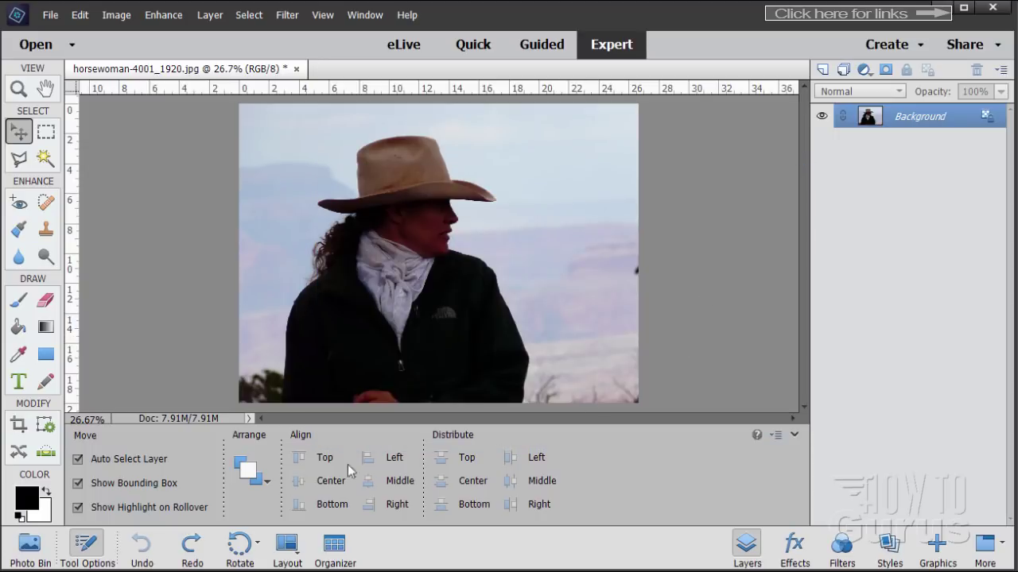
Bring up The Plugin Site in Chrome and go to HarrysFilters under Products > Freeware.
click(187, 569)
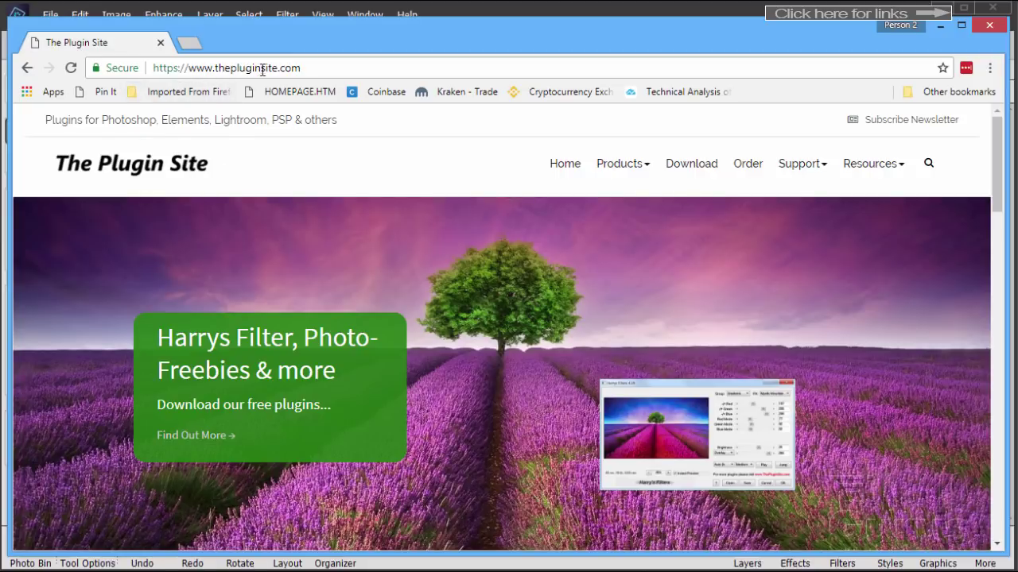
click(304, 67)
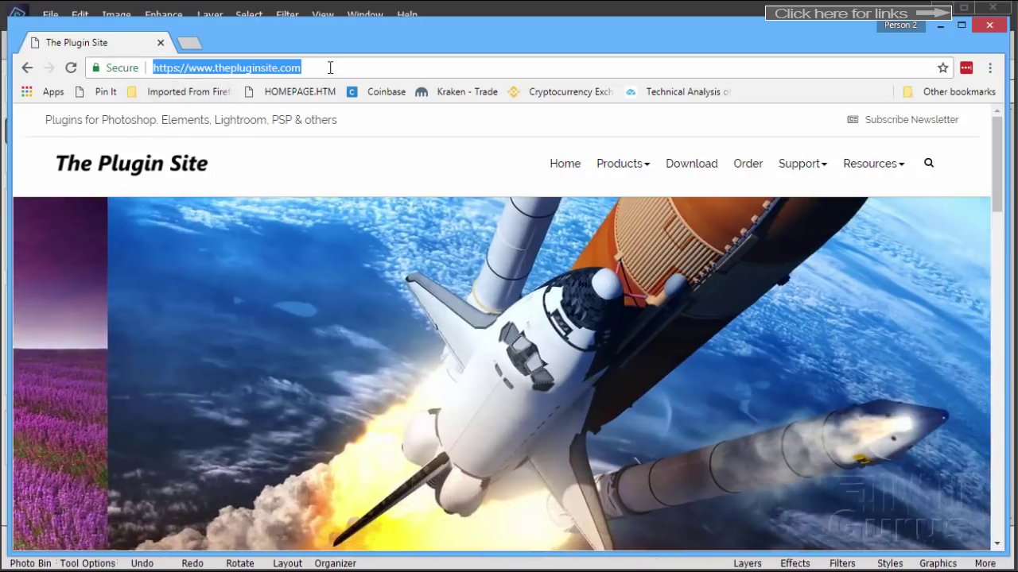
click(329, 67)
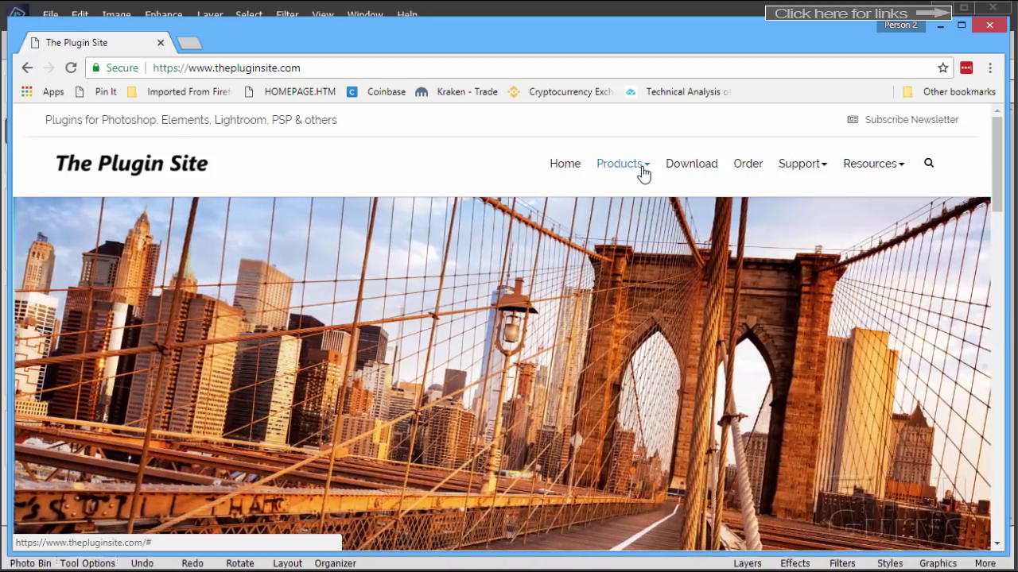
click(642, 173)
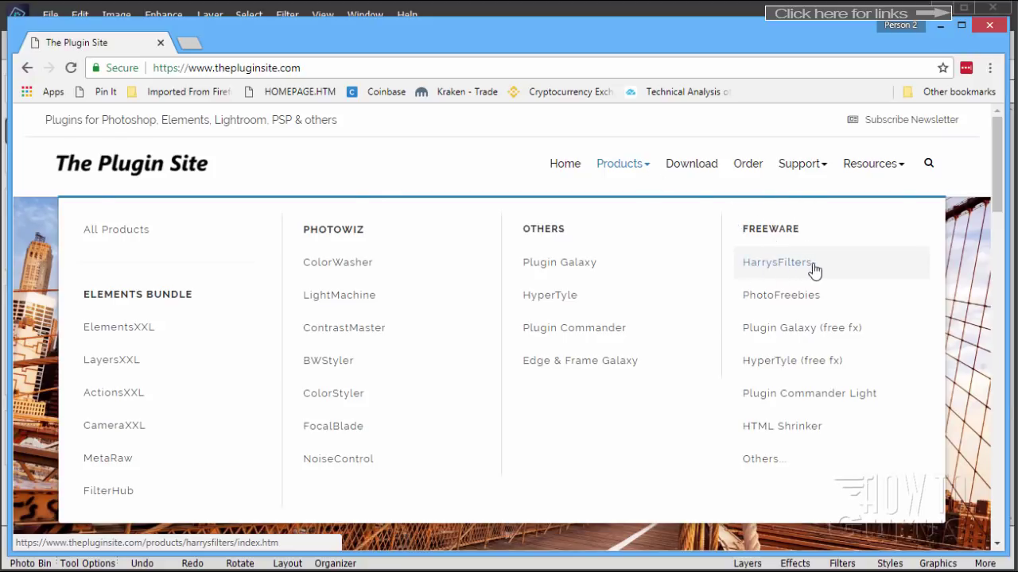
click(775, 271)
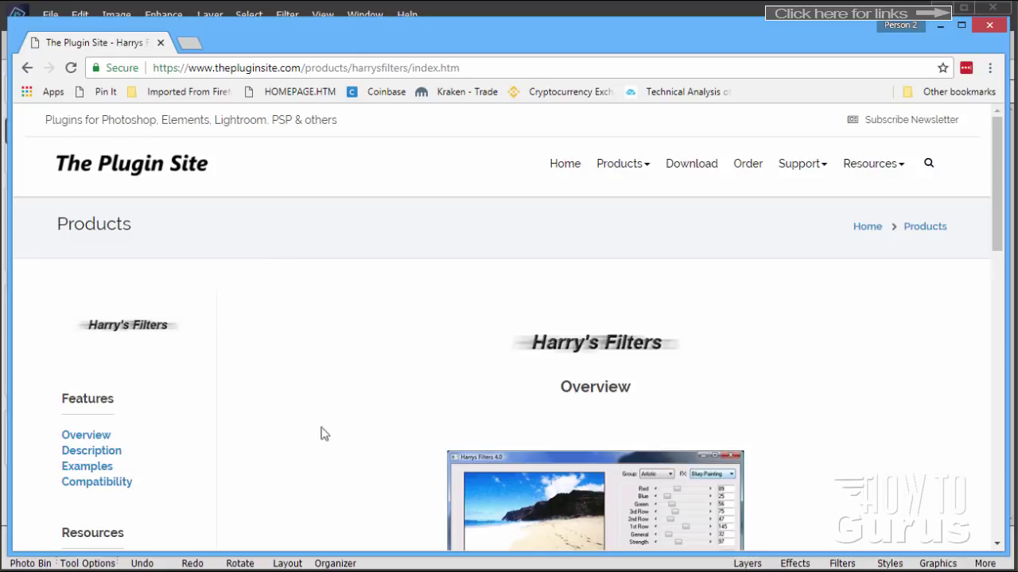
Read through the Main Features and Compatibility sections, return to the top, and close Chrome.
scroll(357, 343, down, 2)
scroll(337, 334, down, 2)
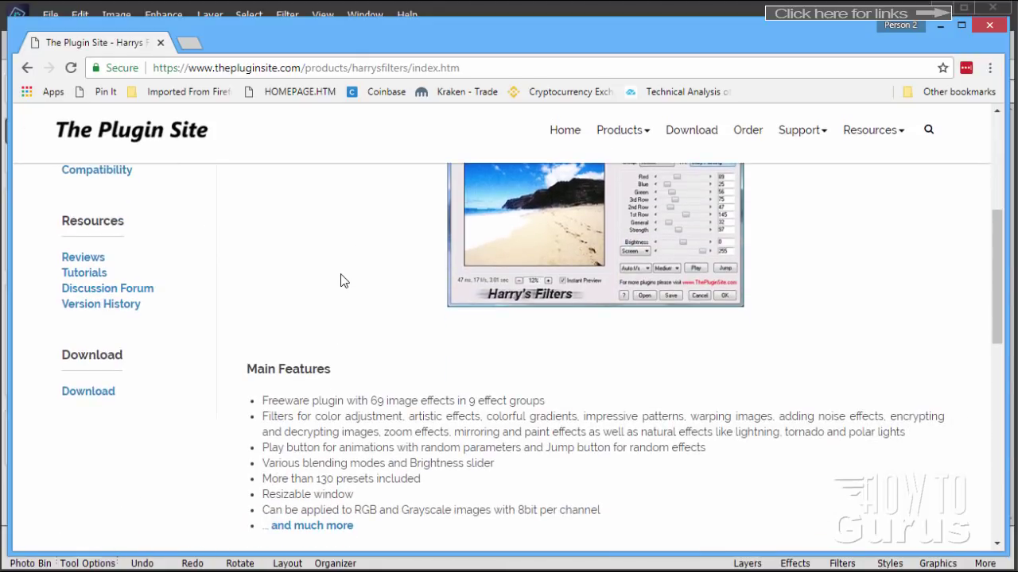
scroll(411, 332, down, 2)
scroll(516, 397, down, 2)
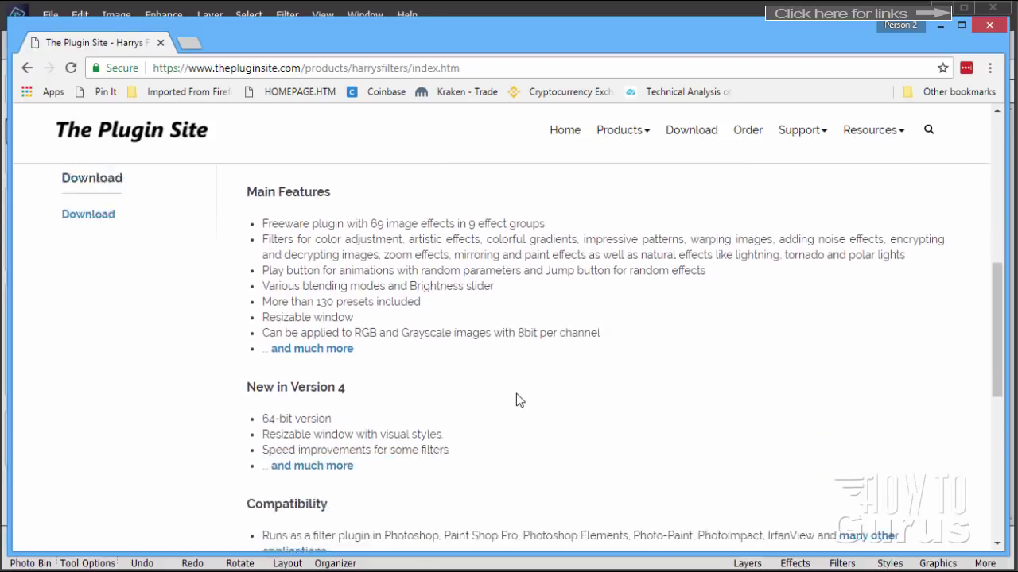
scroll(517, 402, down, 2)
scroll(538, 374, up, 2)
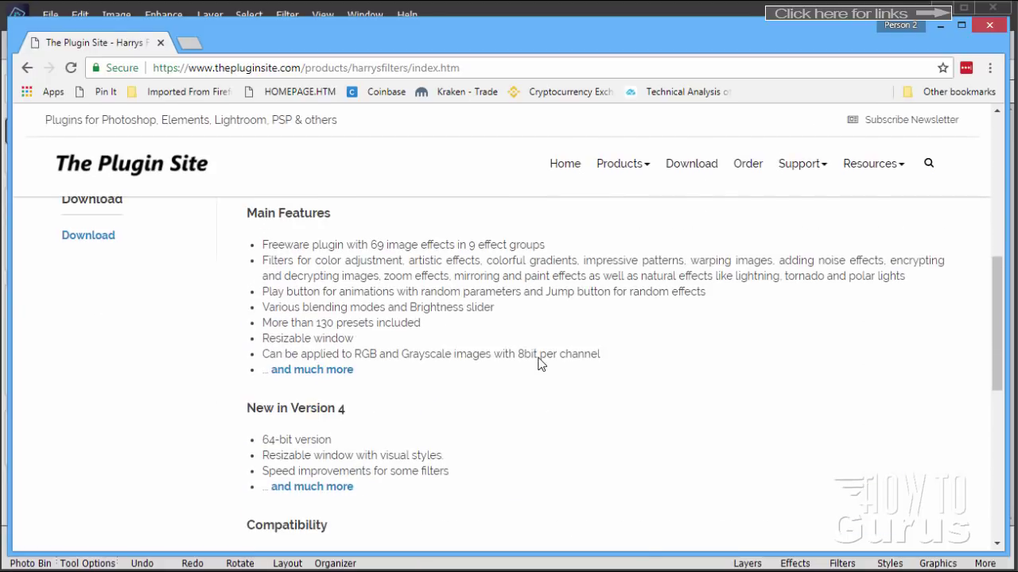
scroll(538, 363, down, 2)
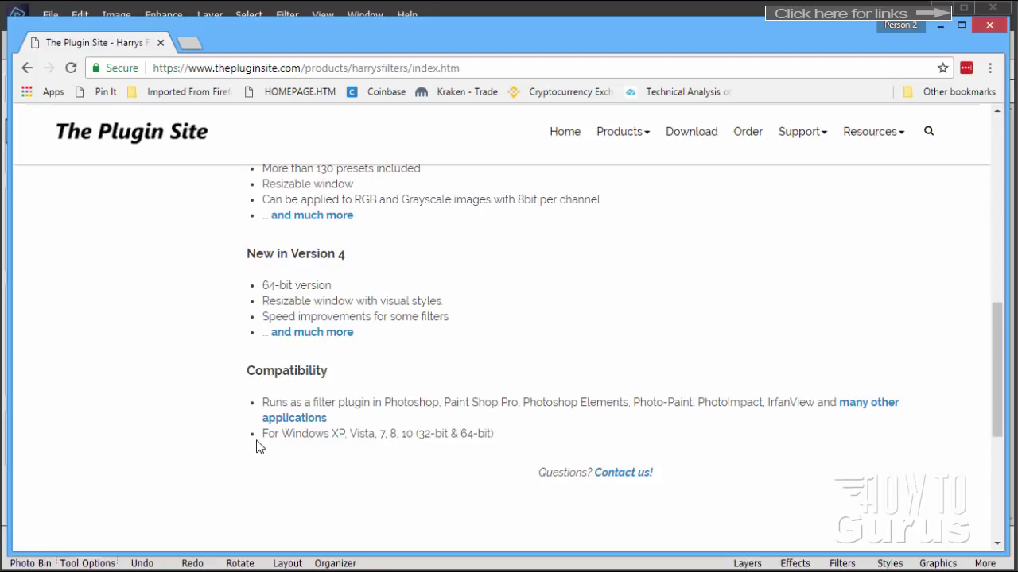
scroll(259, 445, up, 3)
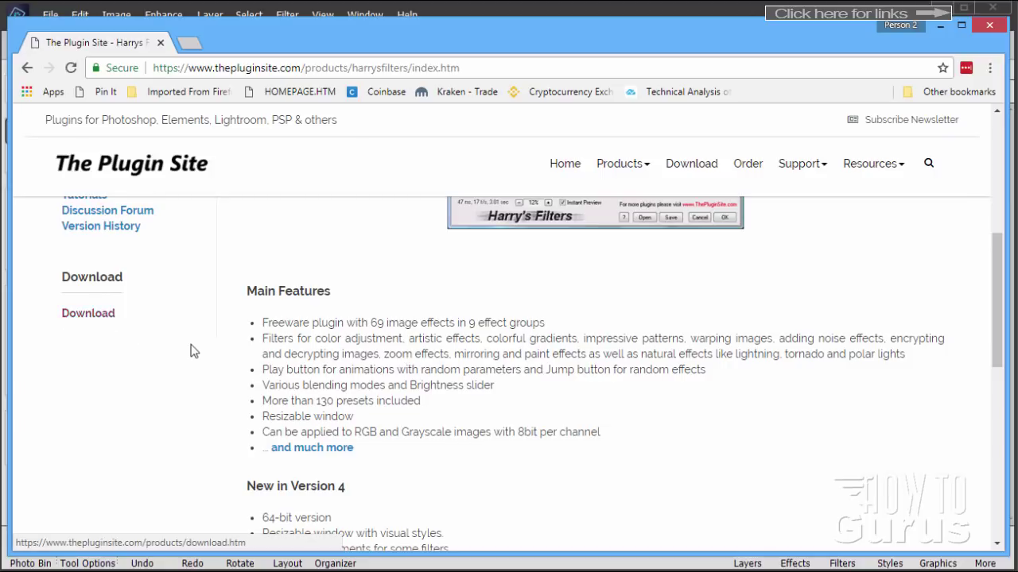
scroll(206, 338, up, 4)
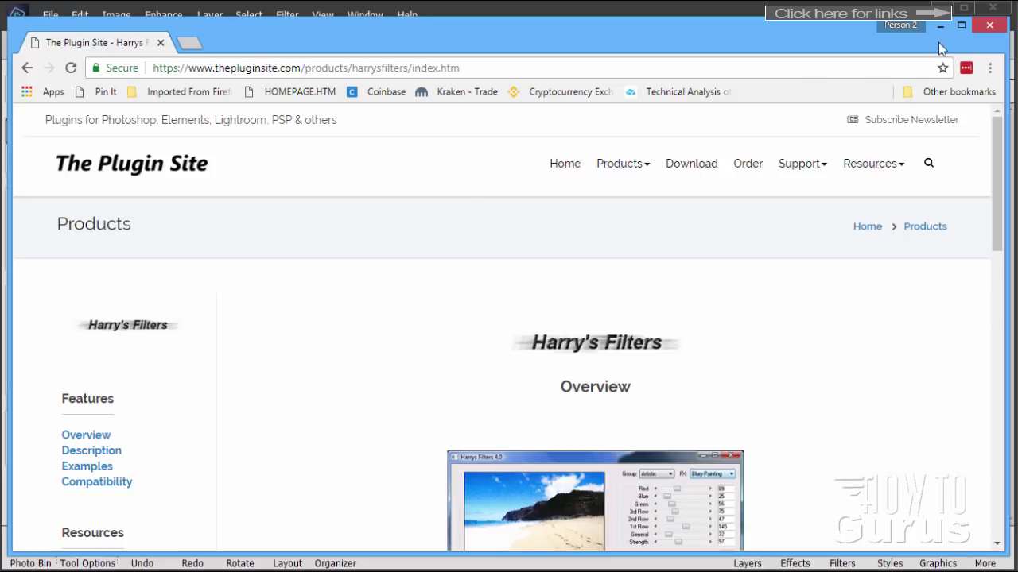
click(984, 27)
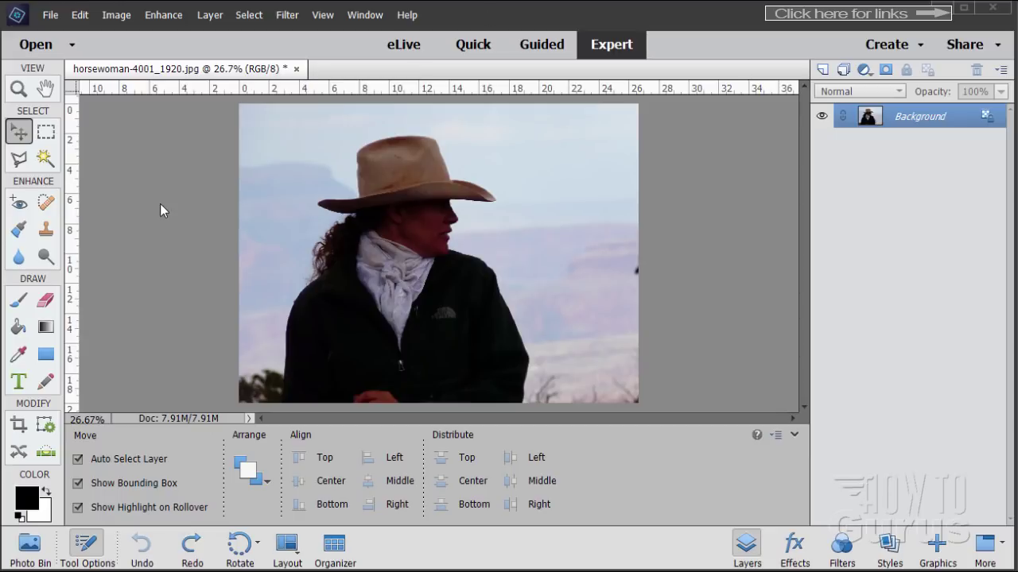
Launch Harrys Filters 4.10 from Filter > The Plugin Site, set Group to Color, and move the dialog lower-right.
click(287, 14)
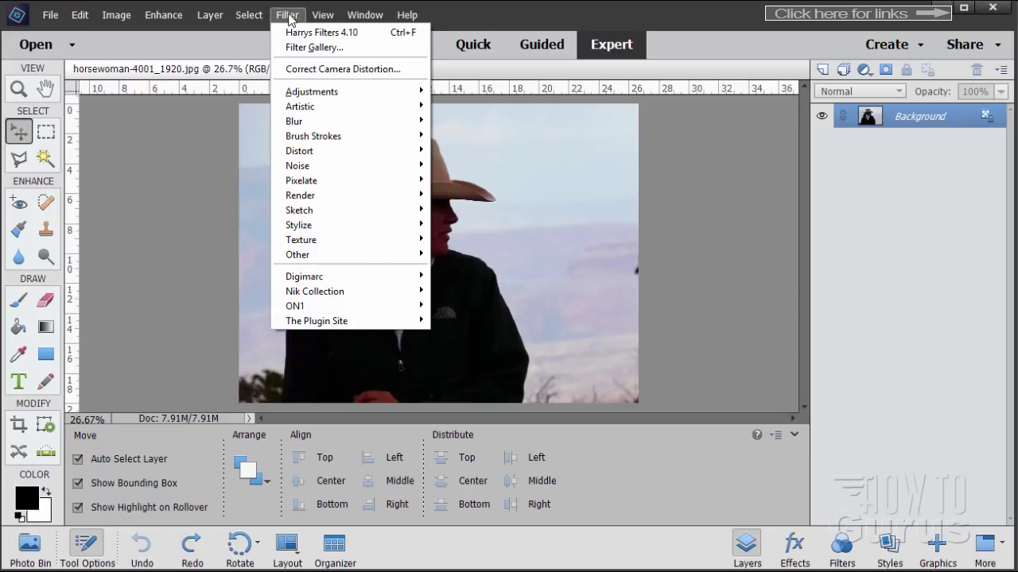
mouse_move(363, 326)
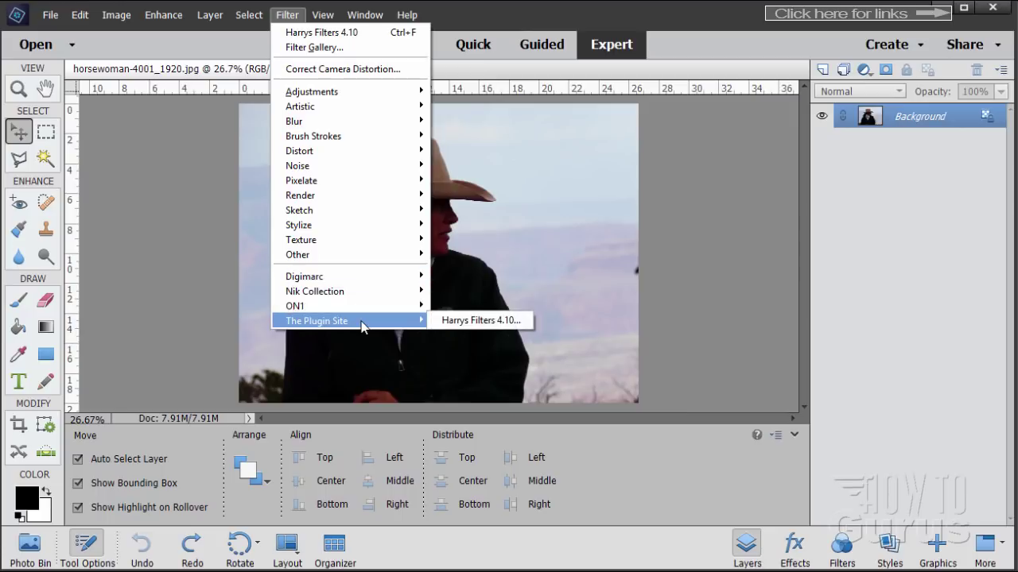
click(470, 323)
drag(570, 113, 572, 162)
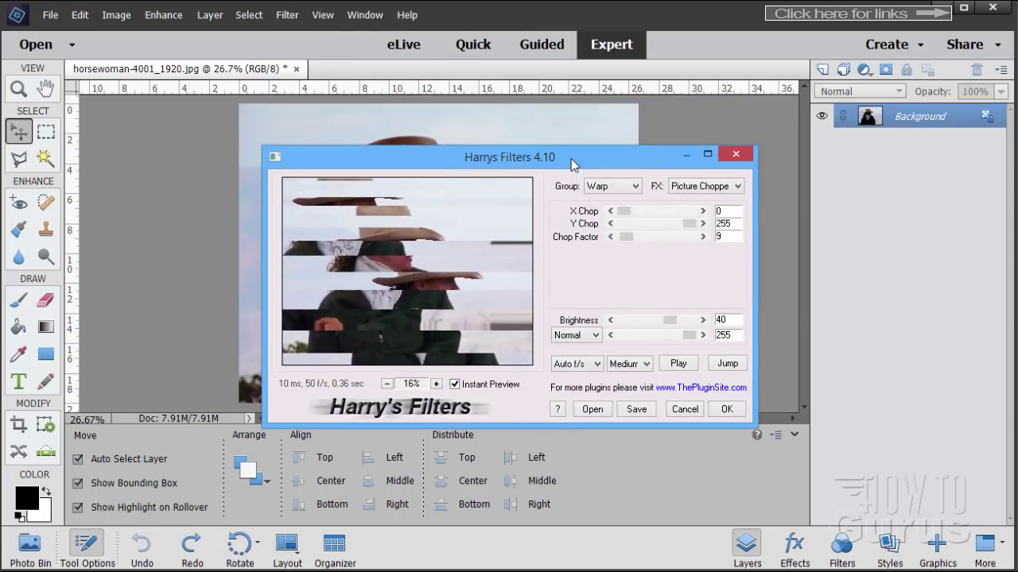
click(630, 191)
click(595, 201)
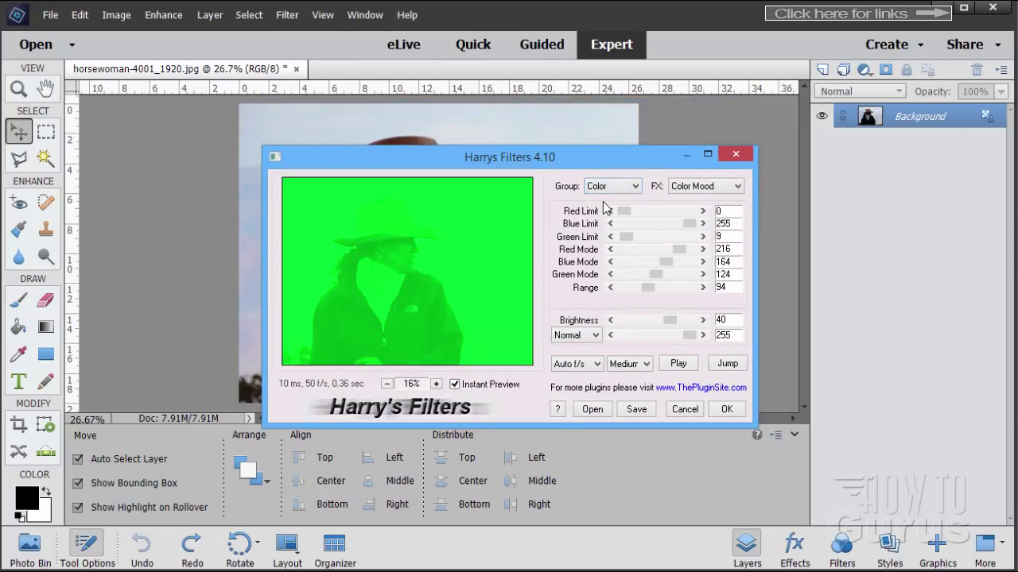
drag(619, 168, 802, 232)
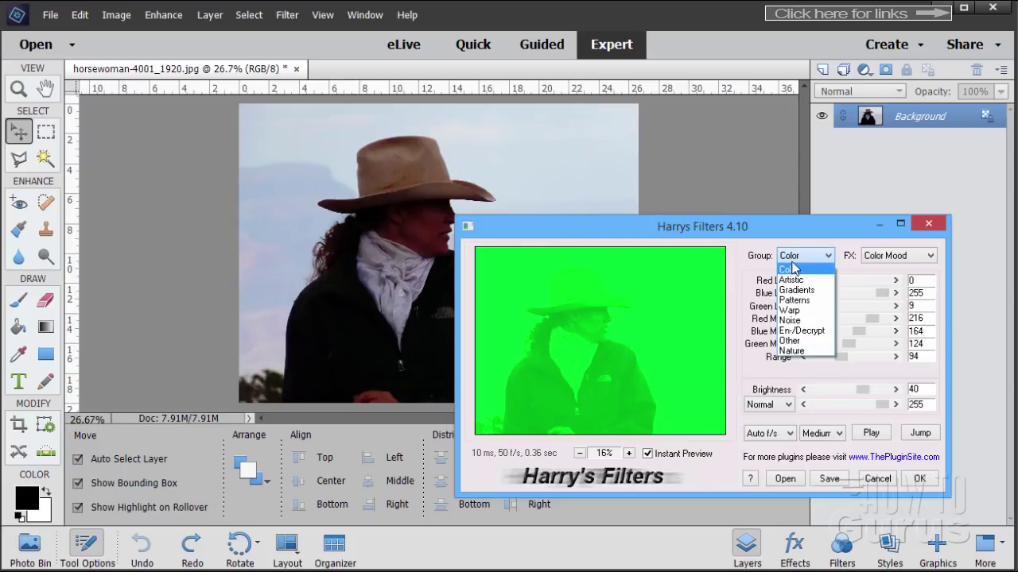
Preview Add Color, Cartoon Art, Colorize and Color Mood, then settle on the Color Wizard effect.
click(792, 270)
click(892, 256)
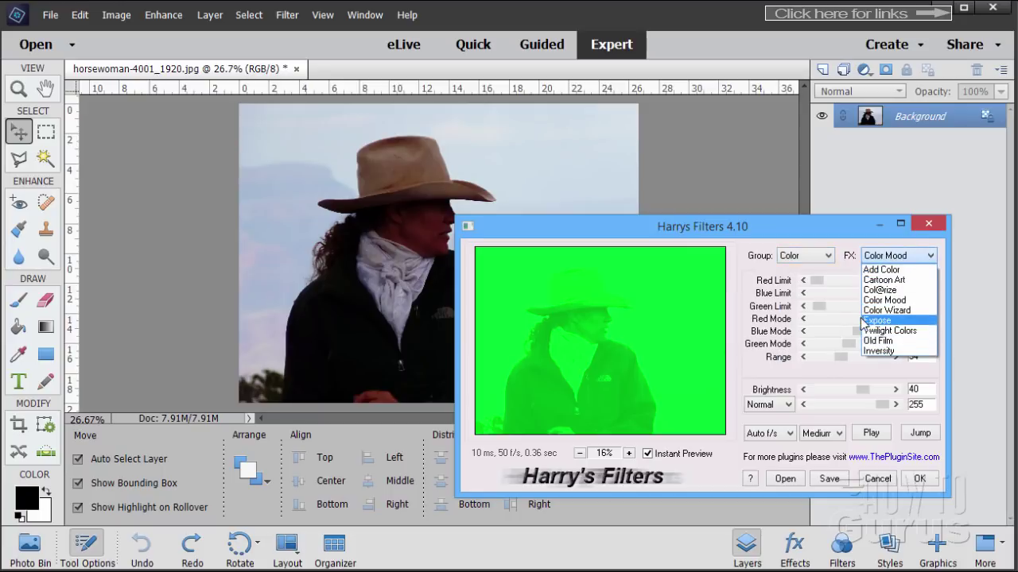
click(883, 270)
click(897, 256)
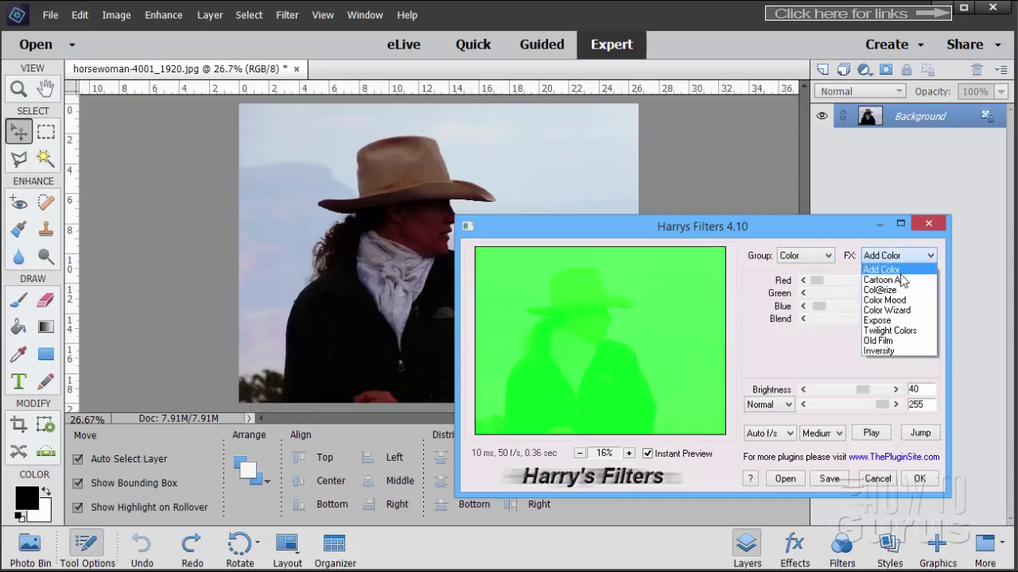
click(898, 281)
click(899, 254)
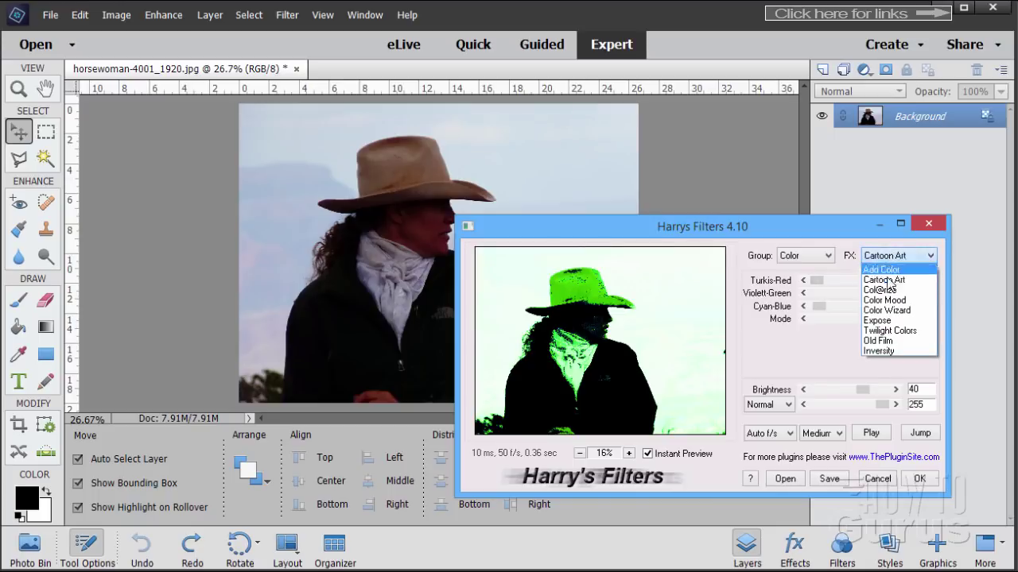
click(891, 291)
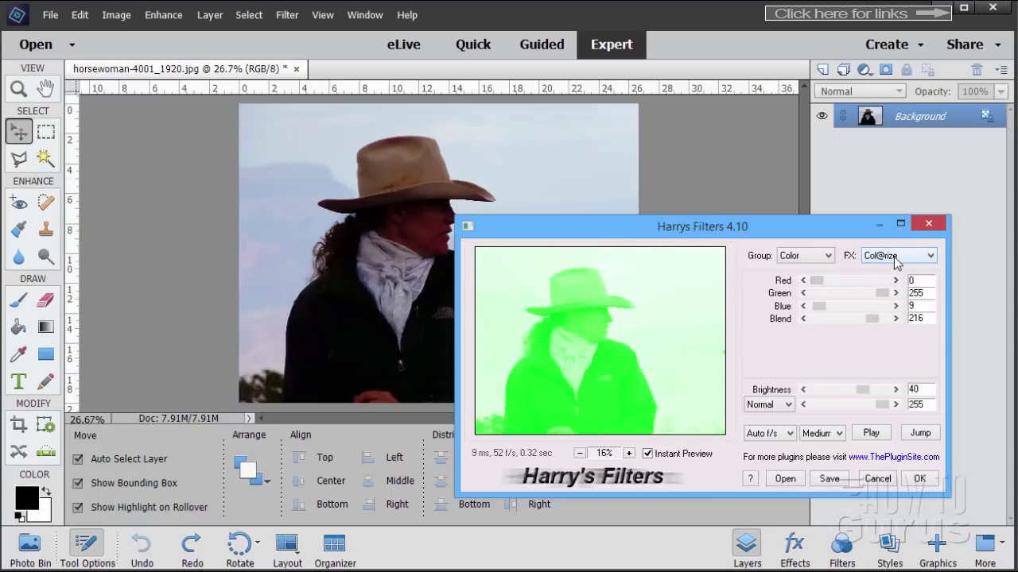
click(897, 256)
click(891, 306)
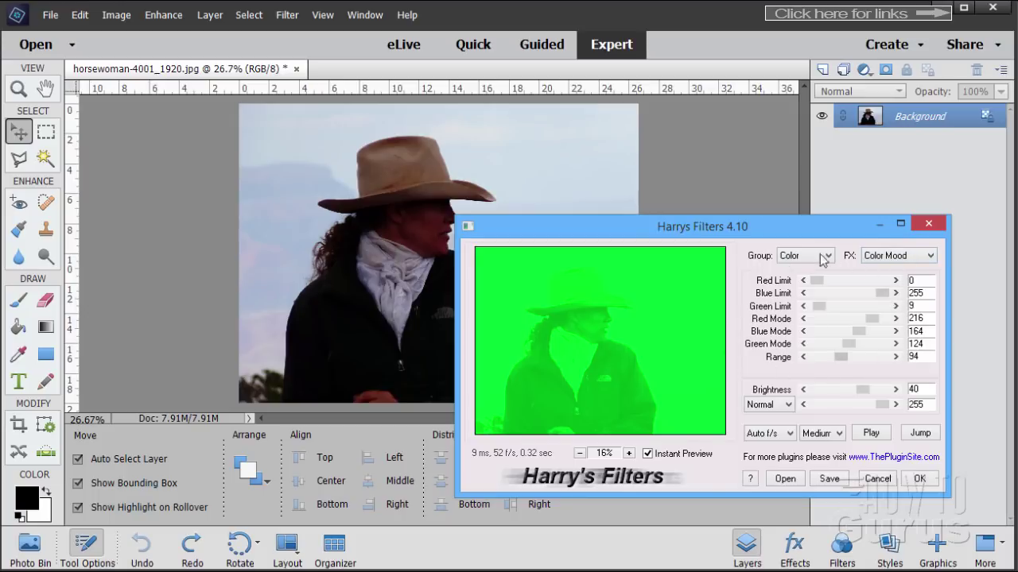
click(878, 256)
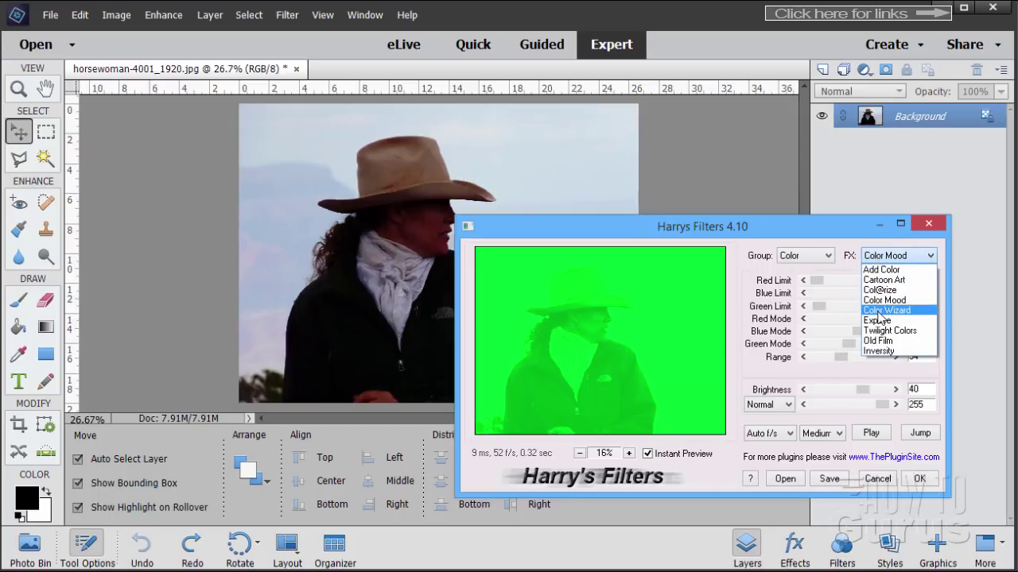
click(879, 316)
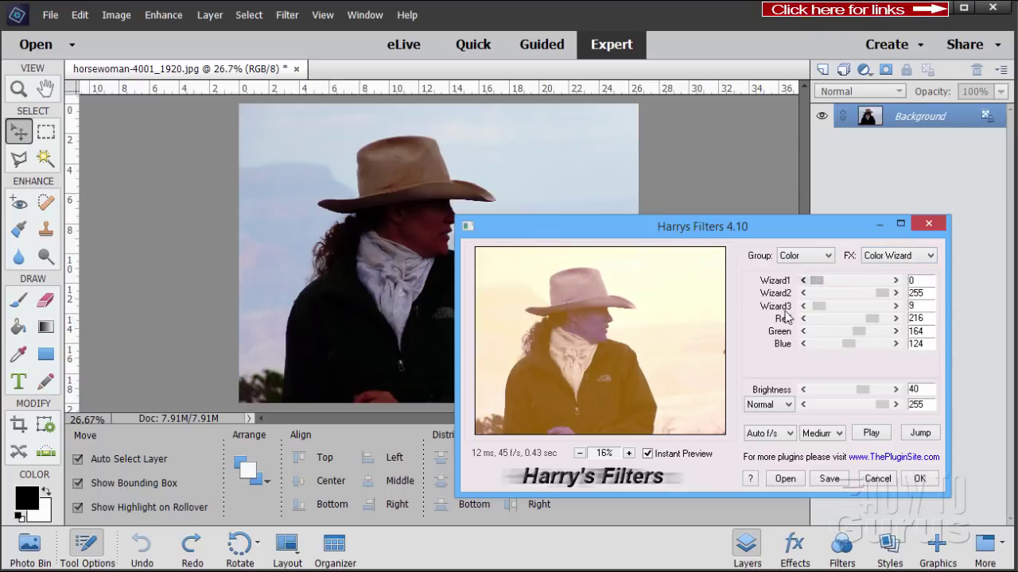
Set Color Wizard to Wizard1 191, Wizard2 118, Wizard3 0, Red 222, Green 155, Blue 118.
drag(815, 283, 848, 299)
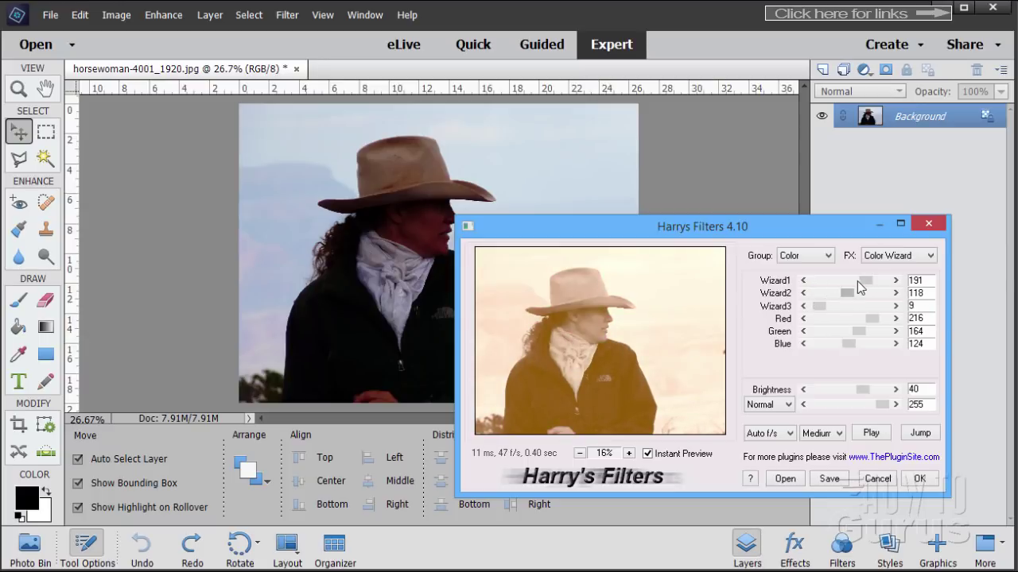
mouse_move(819, 307)
mouse_down()
mouse_move(906, 305)
mouse_move(805, 309)
mouse_up()
drag(868, 323, 860, 336)
drag(850, 344, 854, 347)
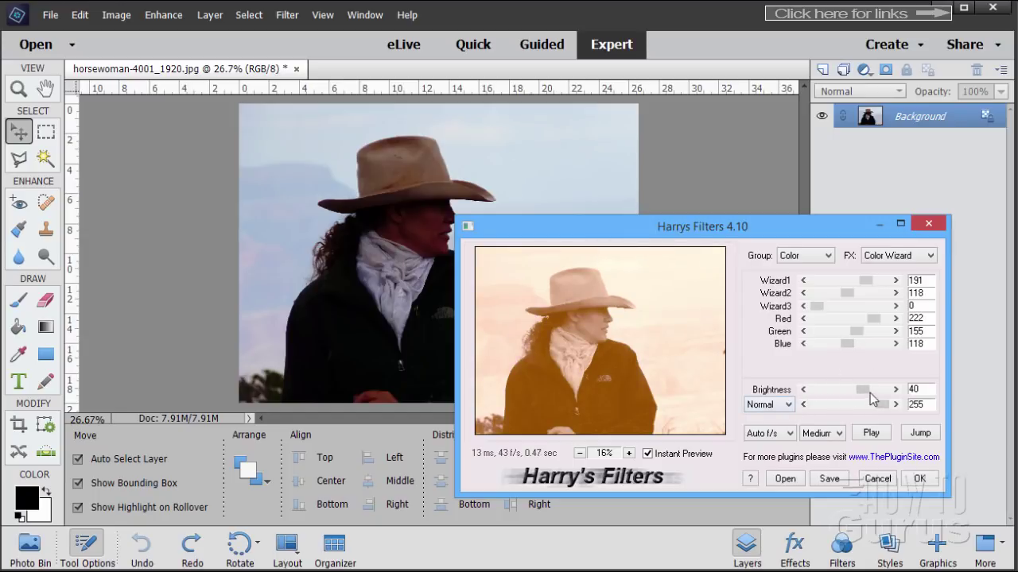
Drop Brightness to 7 and reduce the Normal-mode blend amount to soften the tint.
drag(870, 390, 857, 401)
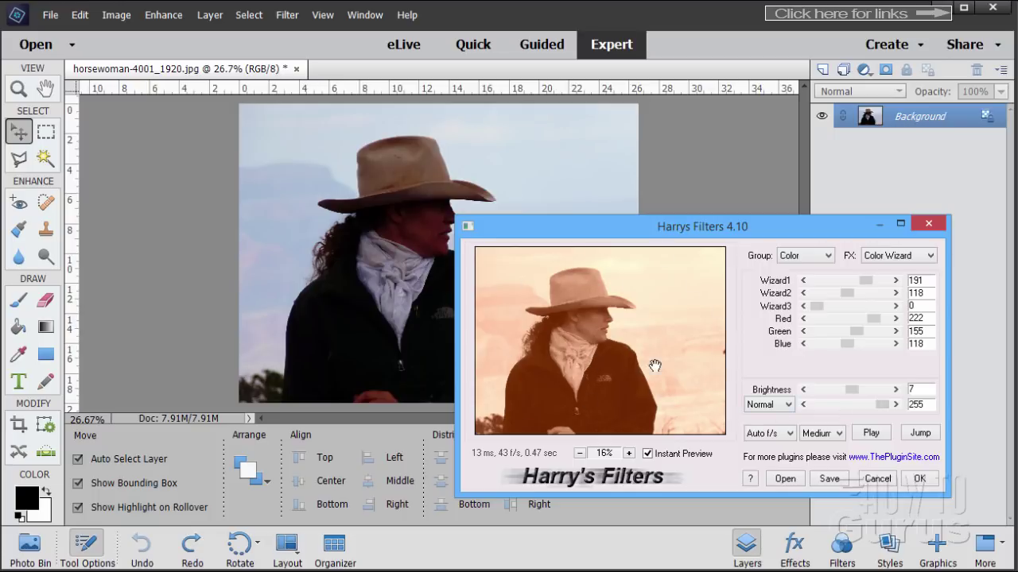
mouse_move(874, 412)
mouse_down()
mouse_move(841, 411)
mouse_move(901, 410)
mouse_move(814, 413)
mouse_move(882, 410)
mouse_move(870, 411)
mouse_up()
Raise the blend amount to 255 while trying Multiply, Screen and Lighten blend modes.
click(792, 408)
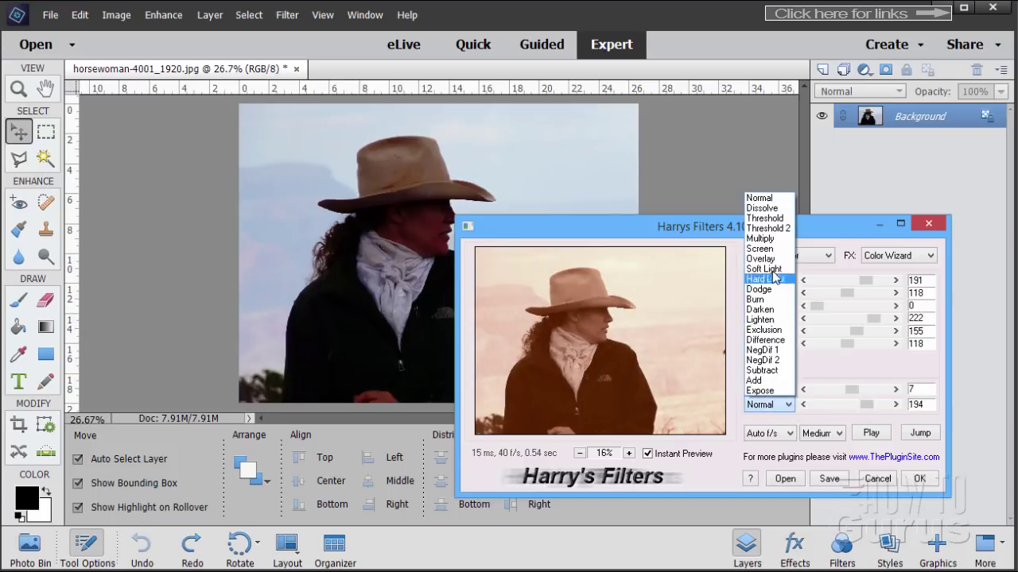
click(768, 239)
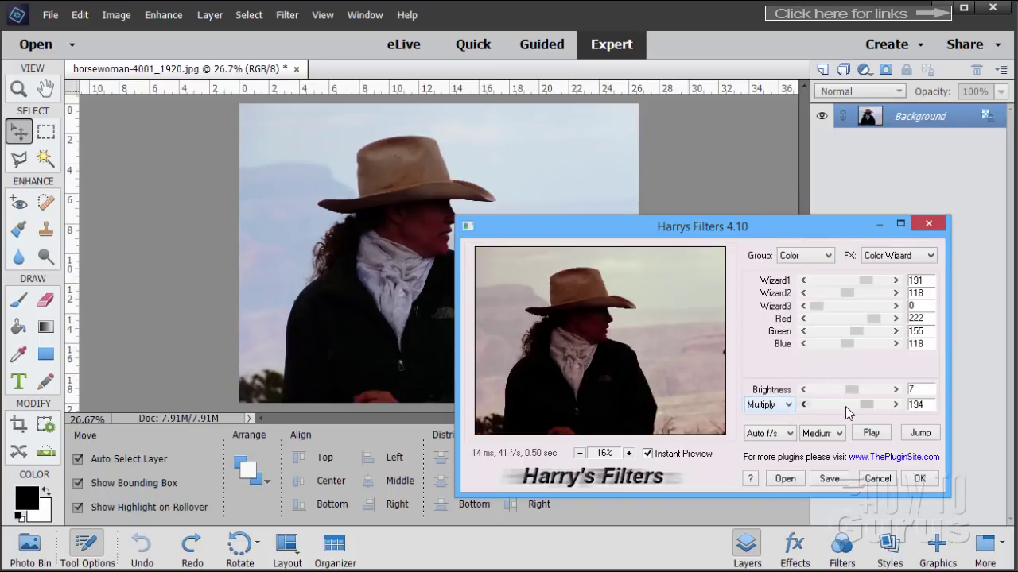
drag(867, 405, 886, 404)
click(776, 406)
click(775, 249)
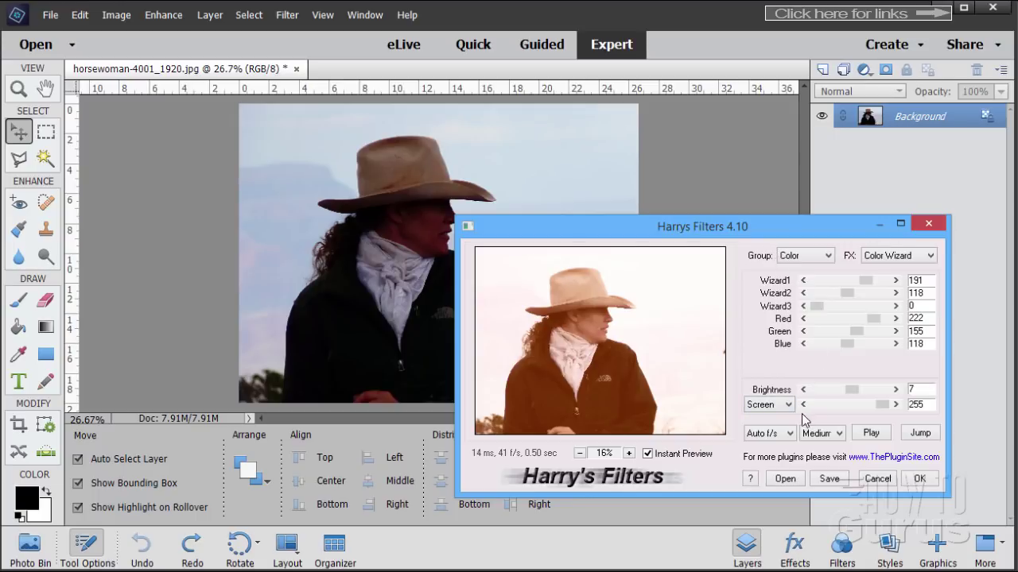
click(779, 405)
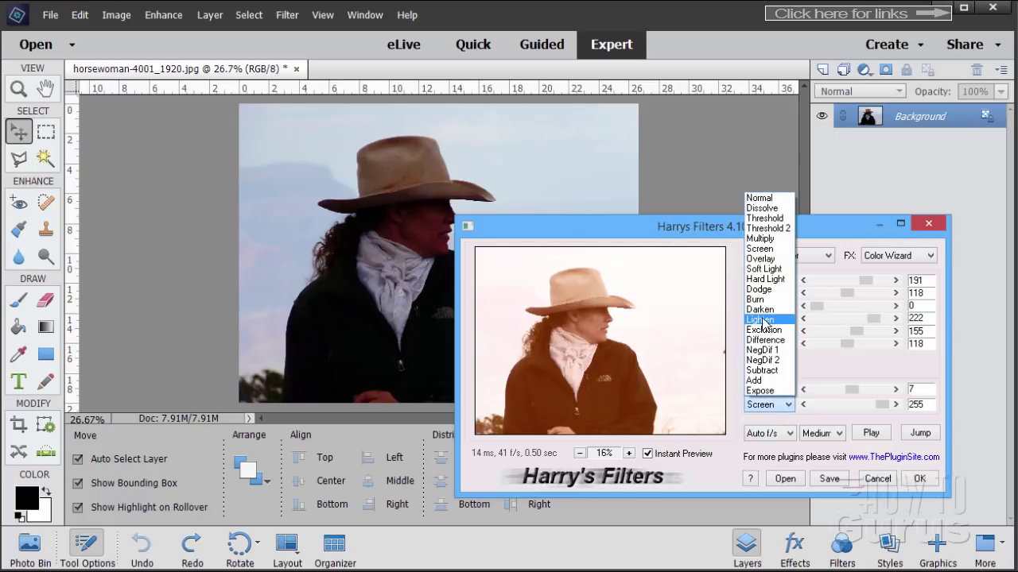
click(764, 322)
Compare Subtract, Difference and Burn blend modes, finally settling on Soft Light.
click(777, 407)
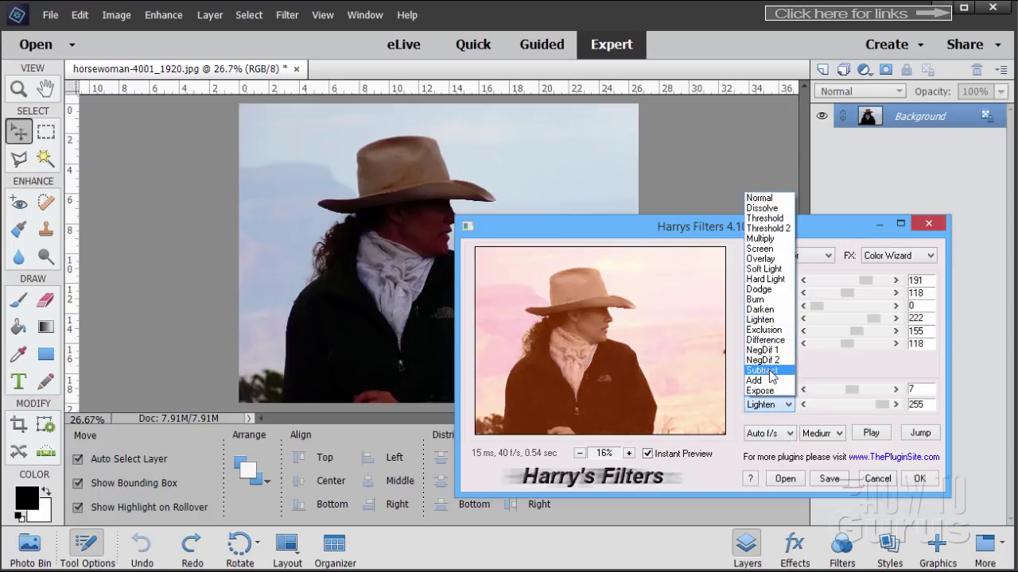
click(770, 374)
click(772, 405)
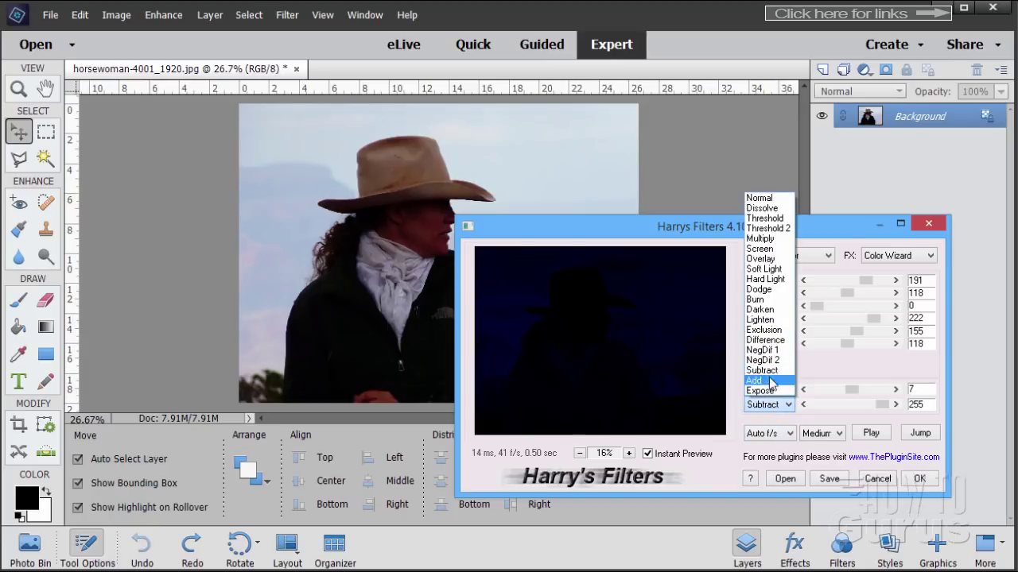
click(766, 341)
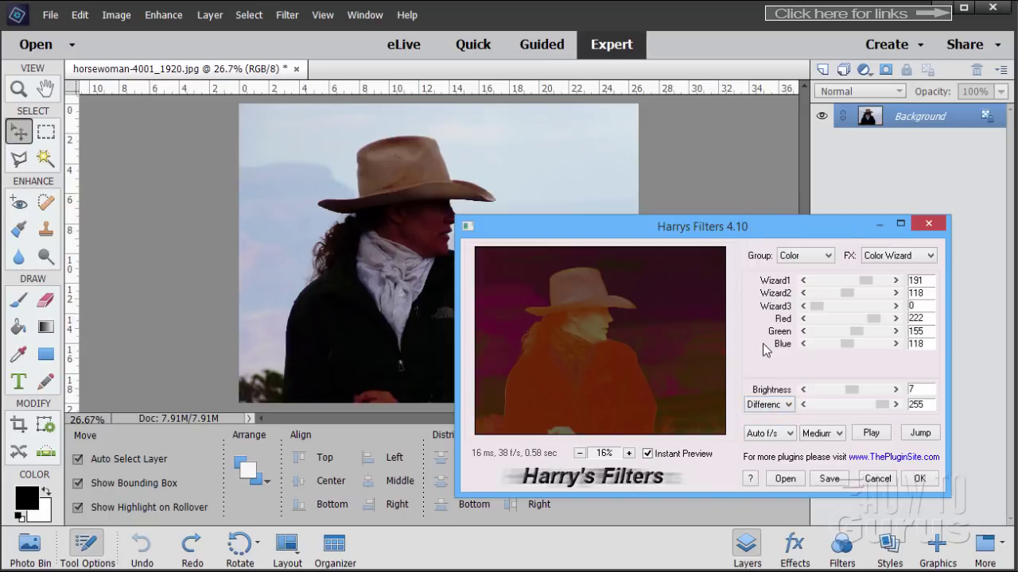
click(779, 407)
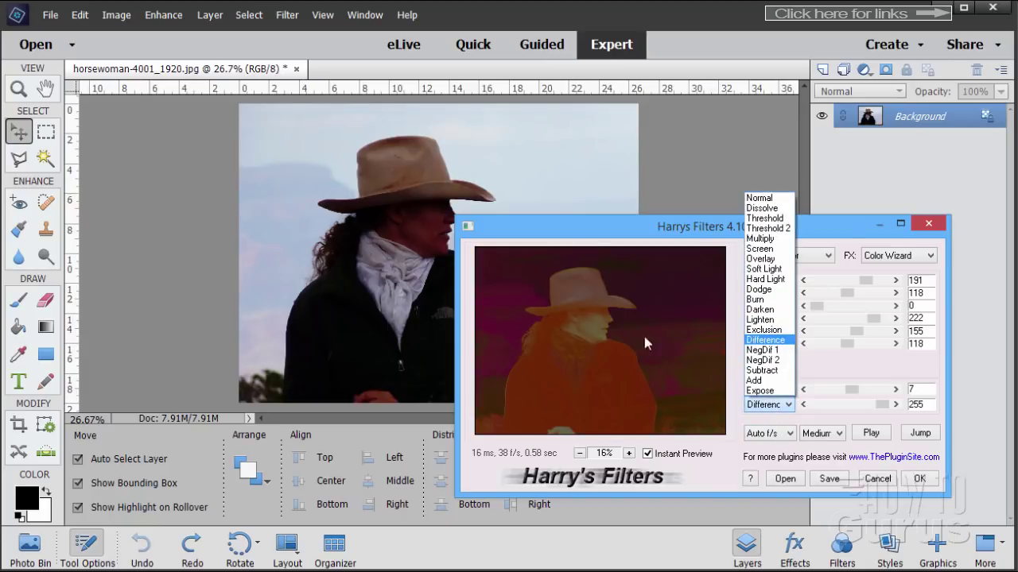
click(763, 300)
click(783, 404)
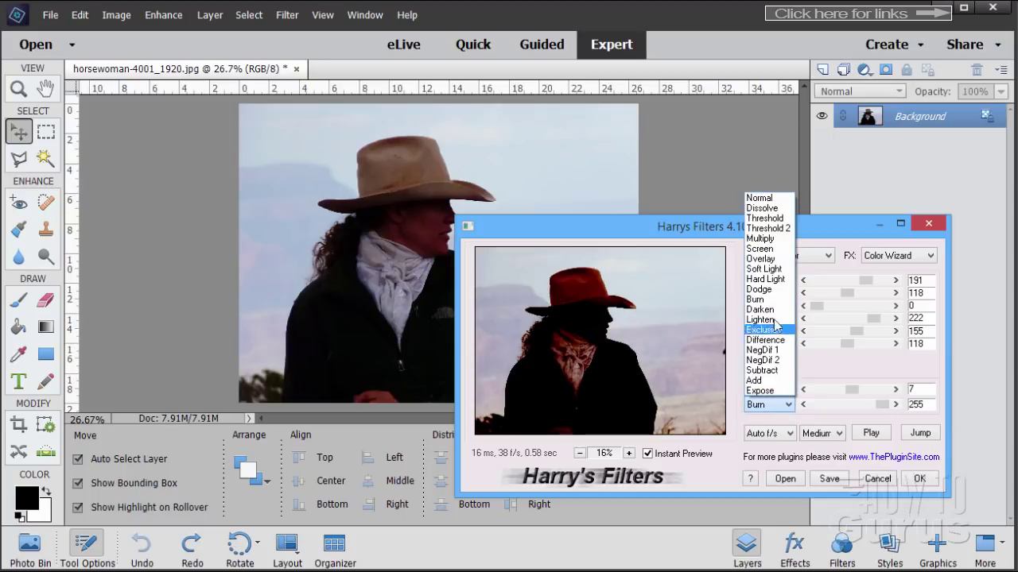
click(767, 269)
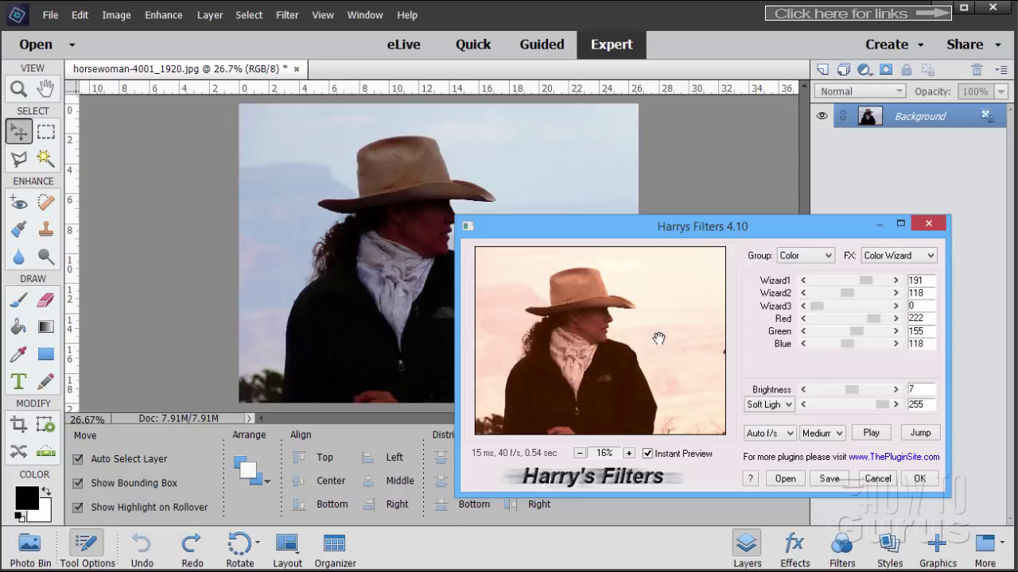
Animate the Color Wizard settings and stop at Wizard1 227, Wizard2 147, Wizard3 127, Blue 228.
click(871, 434)
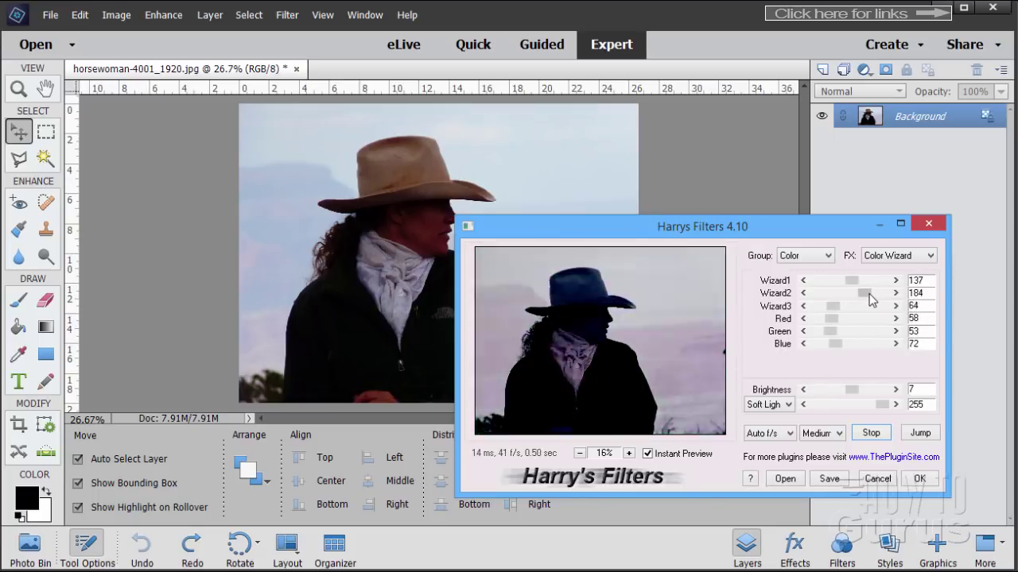
click(883, 439)
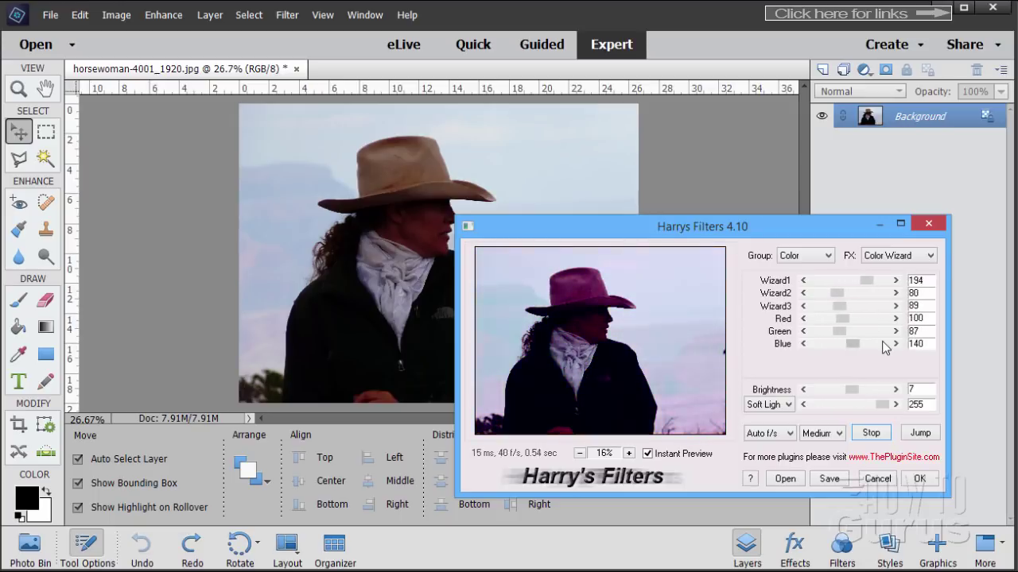
click(883, 435)
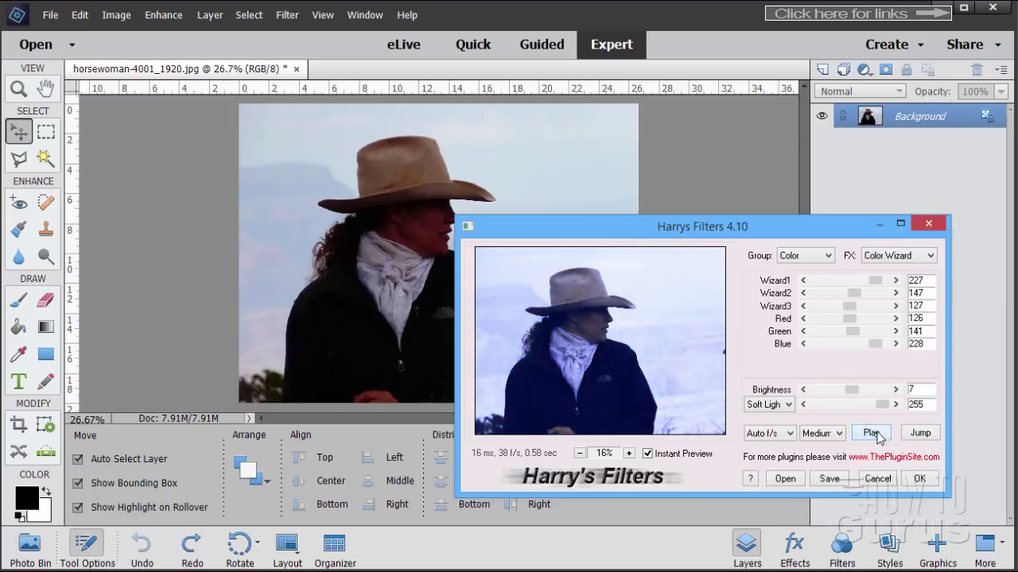
Jump the Color Wizard to random settings five times, then raise Blue to 167 and Red to 249.
click(918, 434)
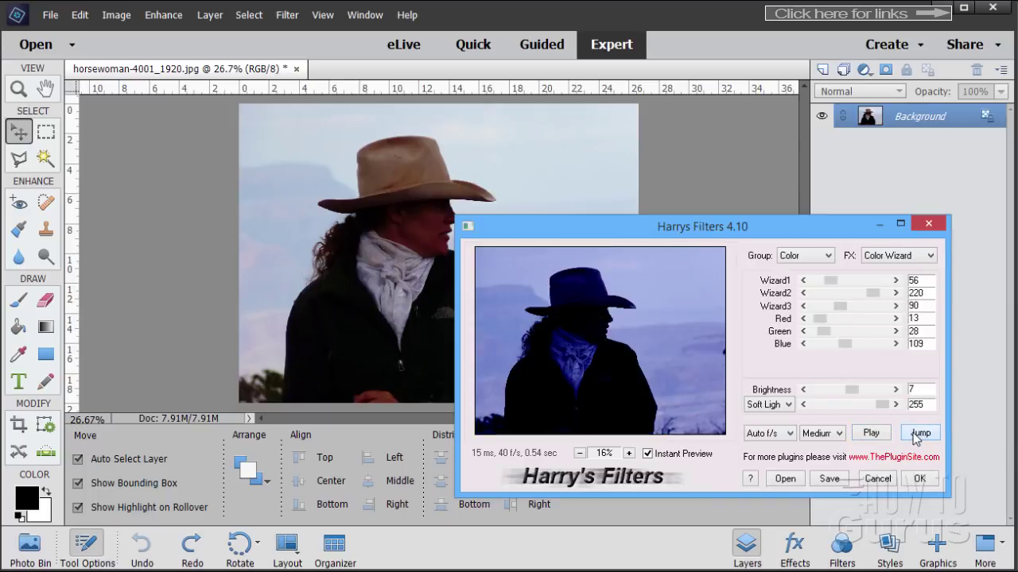
click(920, 437)
click(919, 435)
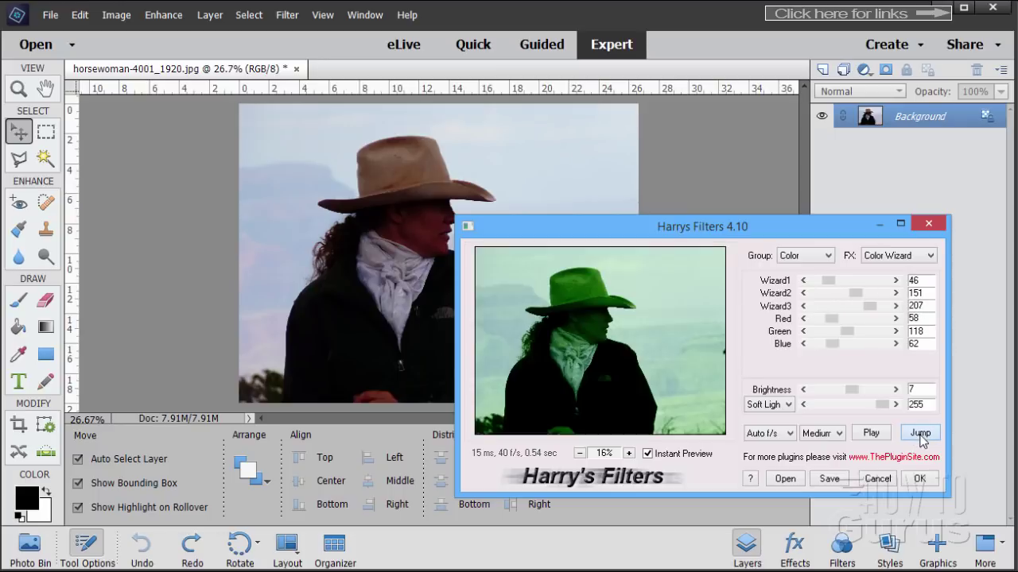
click(920, 435)
click(920, 435)
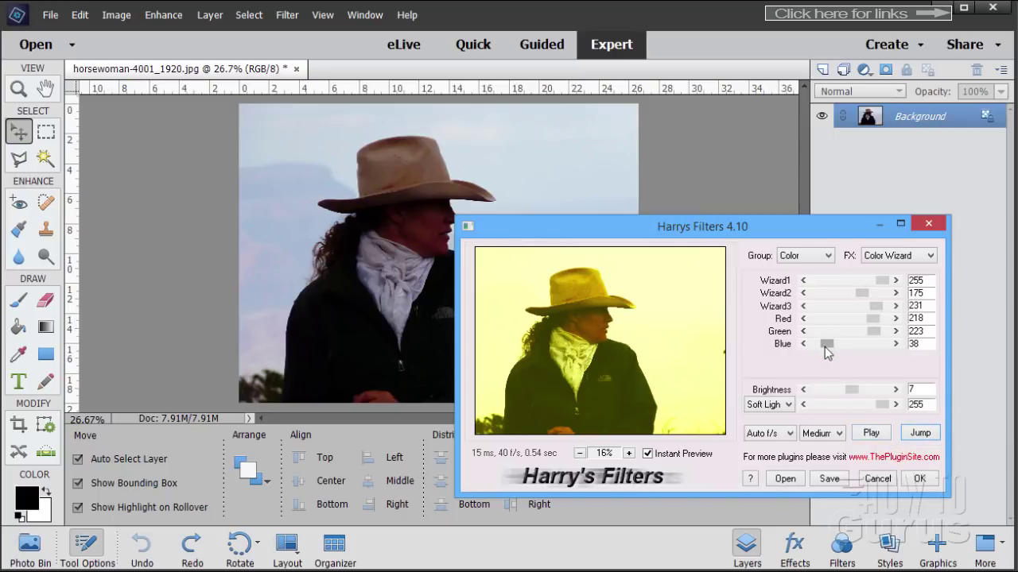
drag(827, 345, 858, 346)
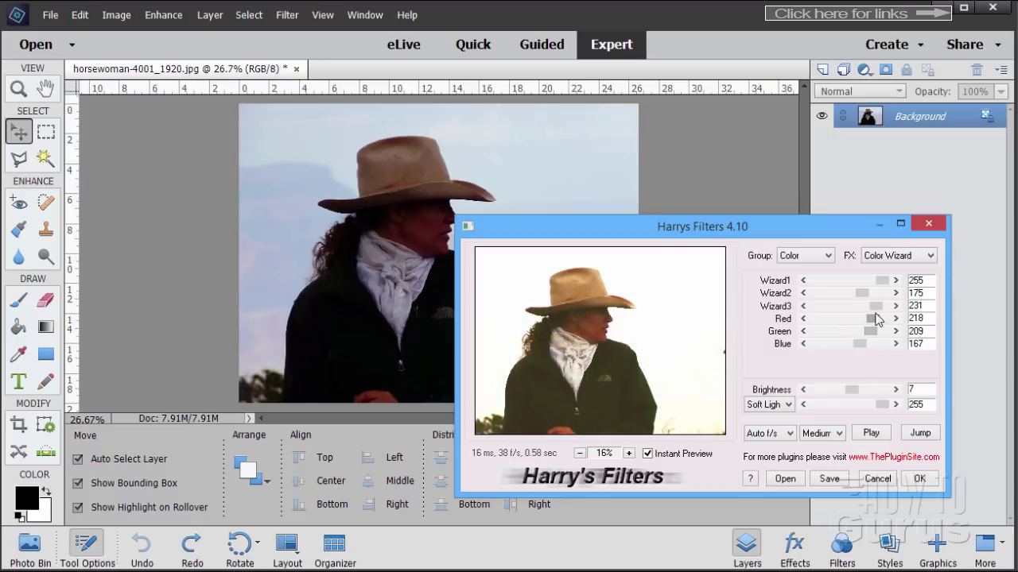
mouse_move(873, 319)
mouse_down()
mouse_move(863, 319)
mouse_move(881, 327)
mouse_up()
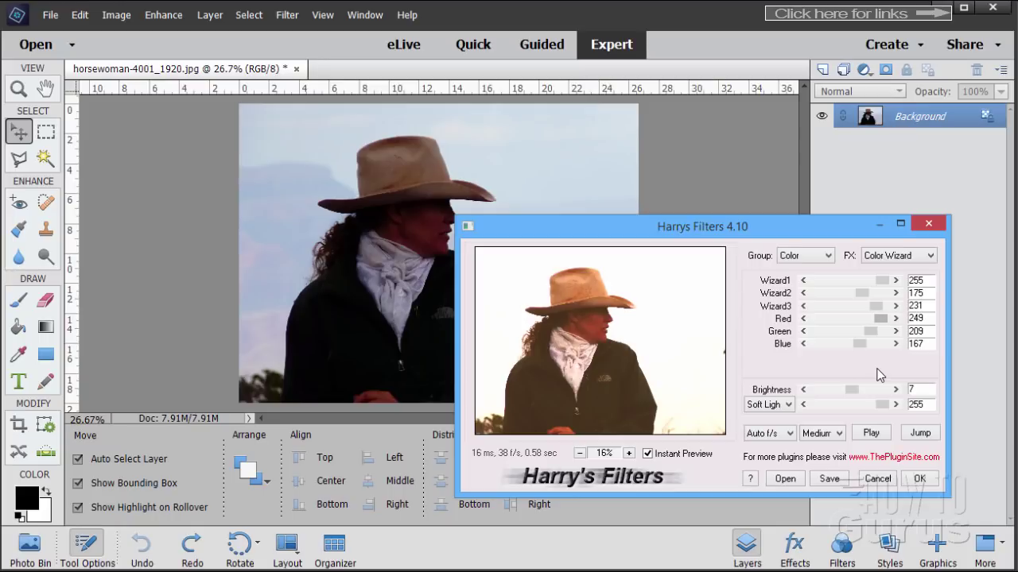
Load the Black&WhiteTouch.hfp preset from the HarrysFilters4 Presets folder.
click(784, 479)
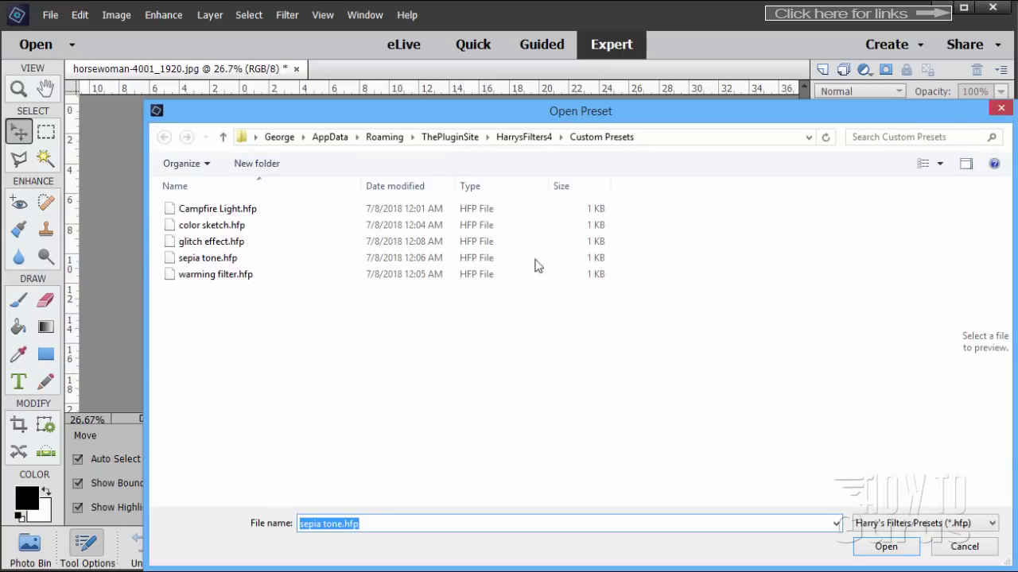
click(561, 134)
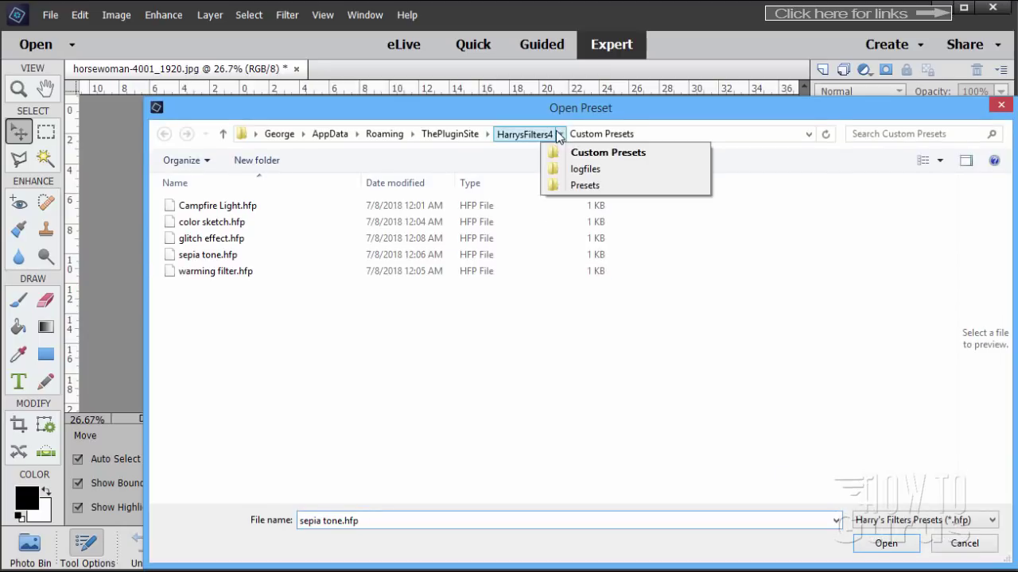
click(587, 188)
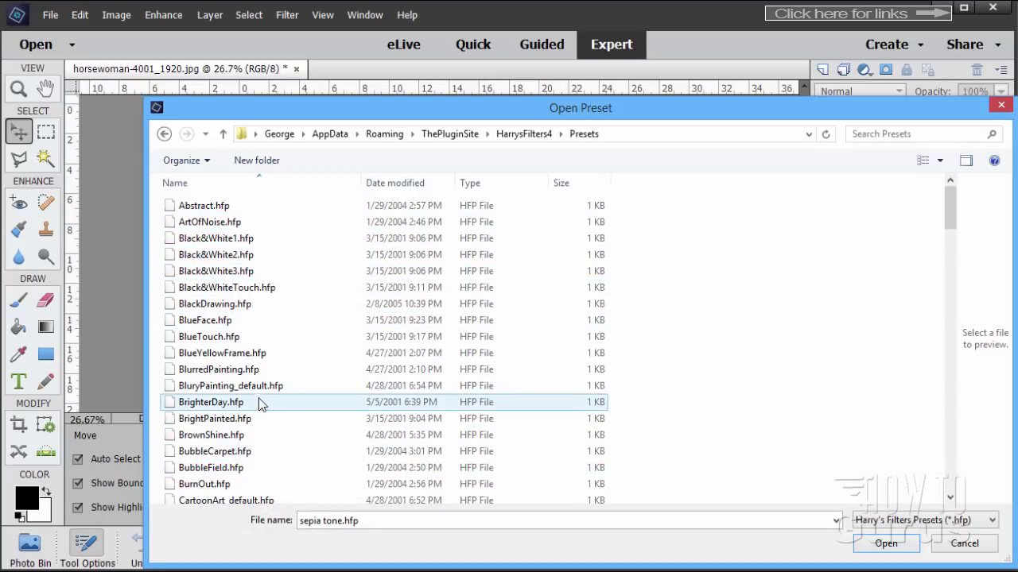
click(219, 290)
click(884, 544)
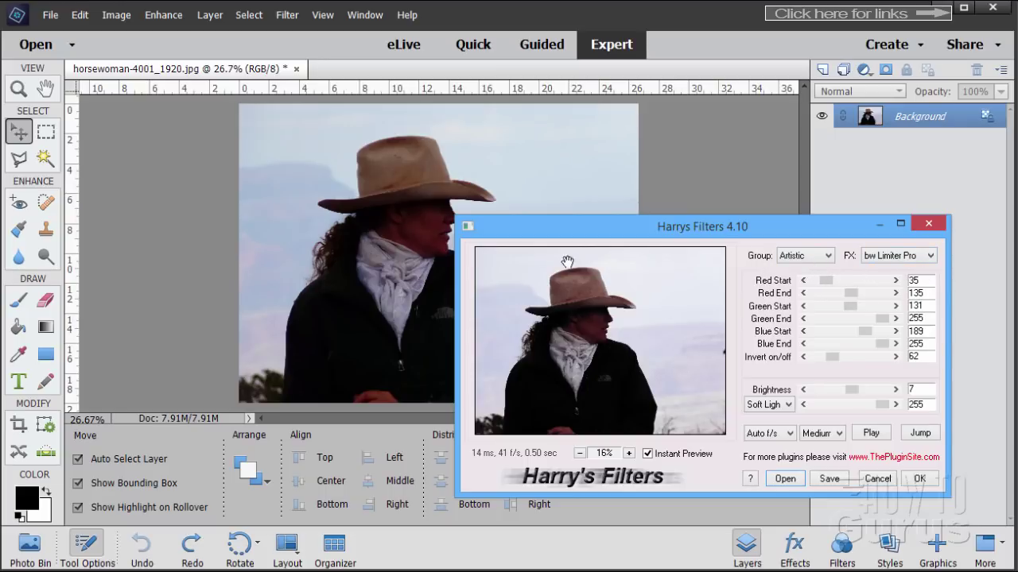
Load the ColorPosterize.hfp preset instead for the Color Cocktail look.
click(785, 479)
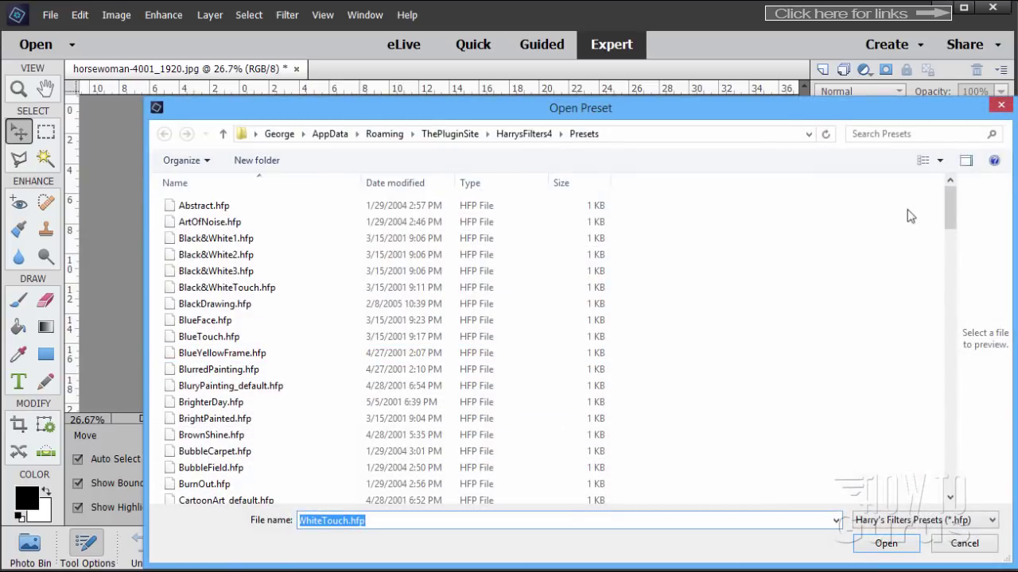
drag(950, 209, 950, 251)
click(227, 307)
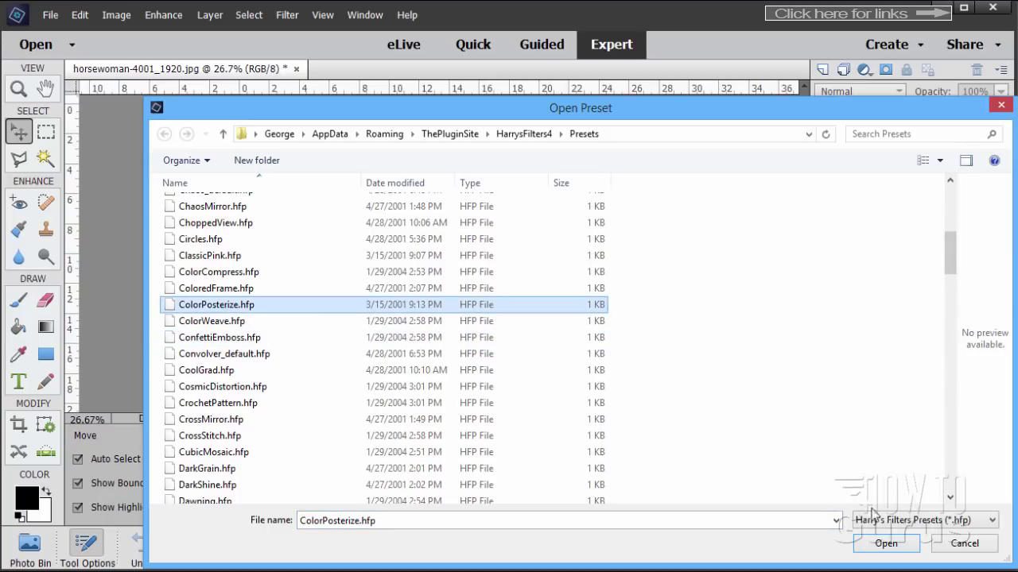
click(907, 545)
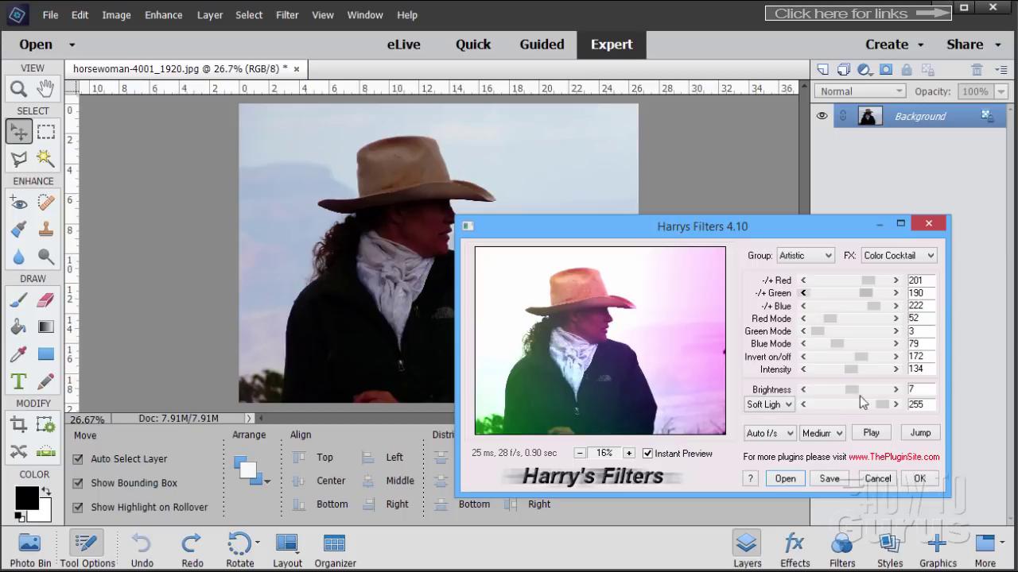
Start a preset save and browse the HarrysFilters4 folders for Custom Presets.
click(829, 480)
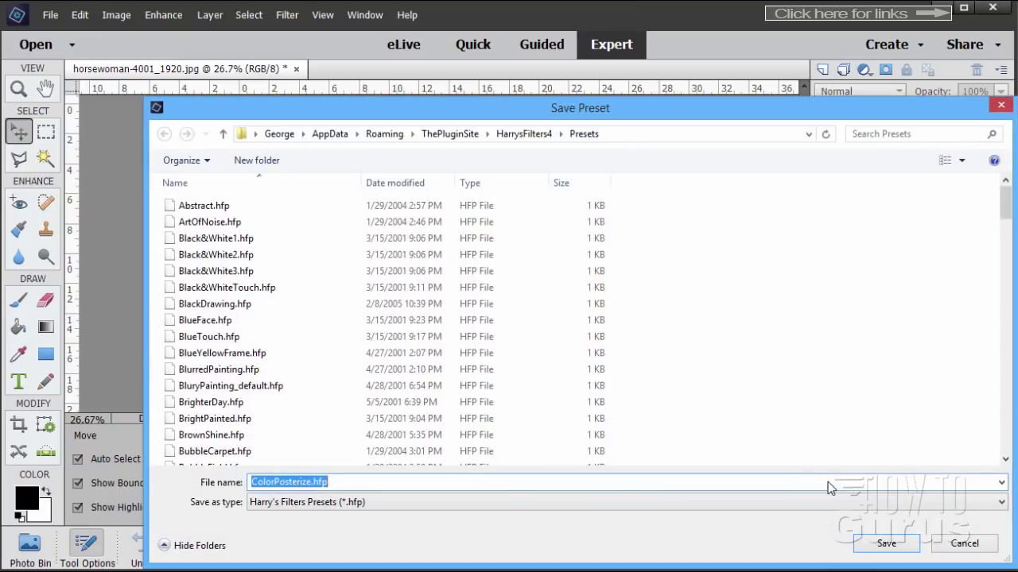
click(560, 133)
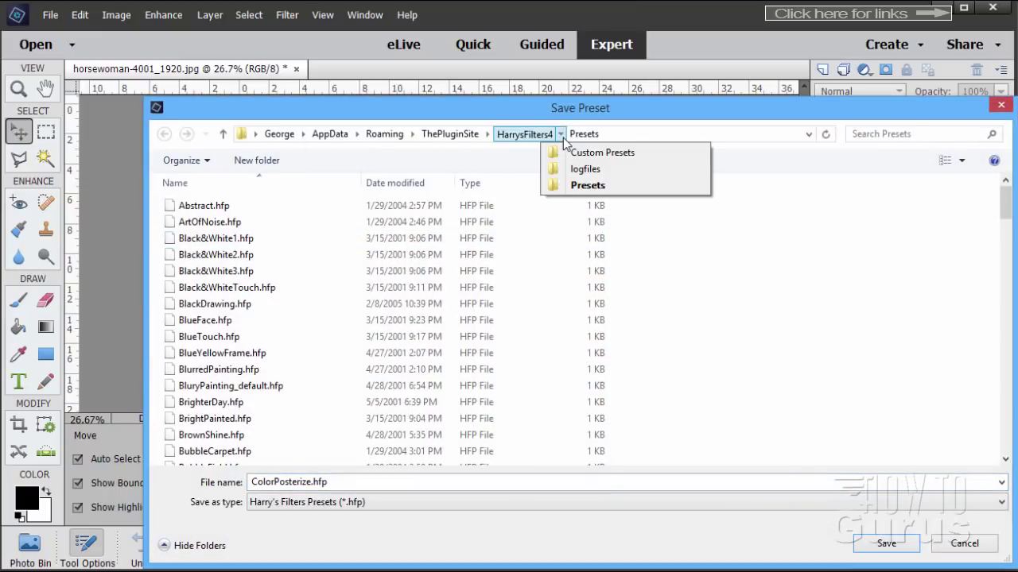
key(Escape)
click(560, 133)
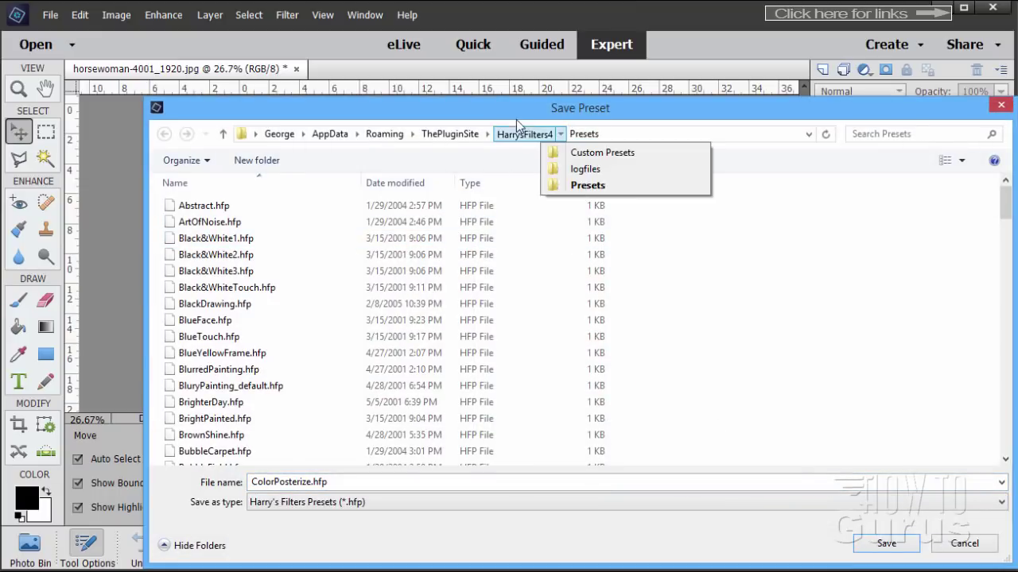
click(573, 153)
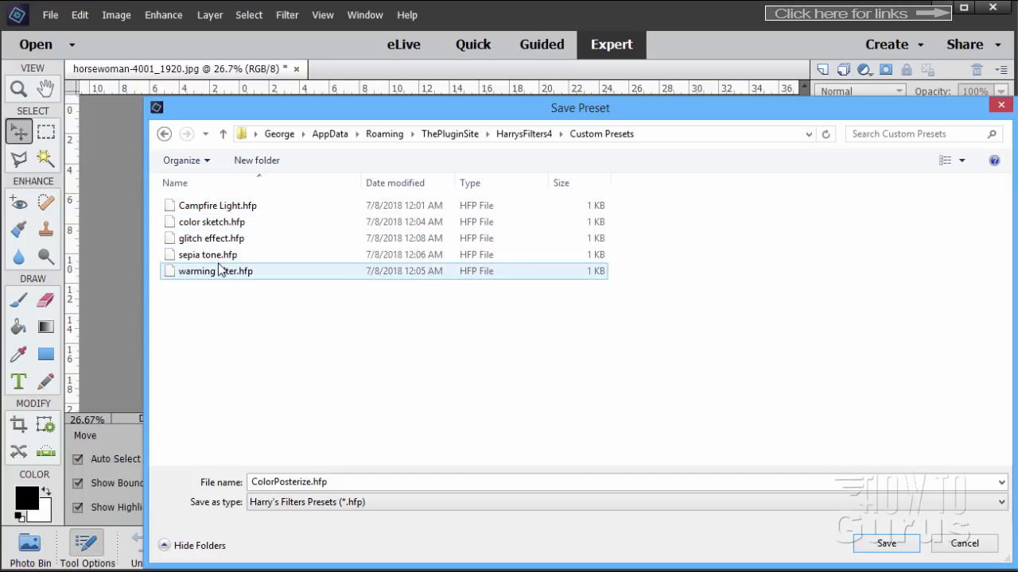
click(527, 135)
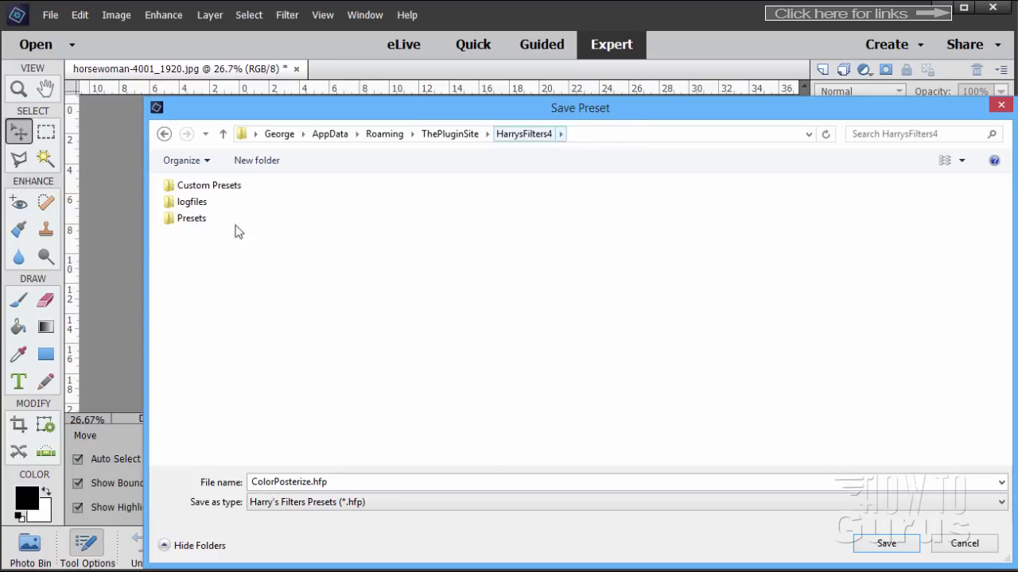
Save into Custom Presets over sepia tone.hfp, confirming the replacement.
double_click(184, 220)
click(534, 135)
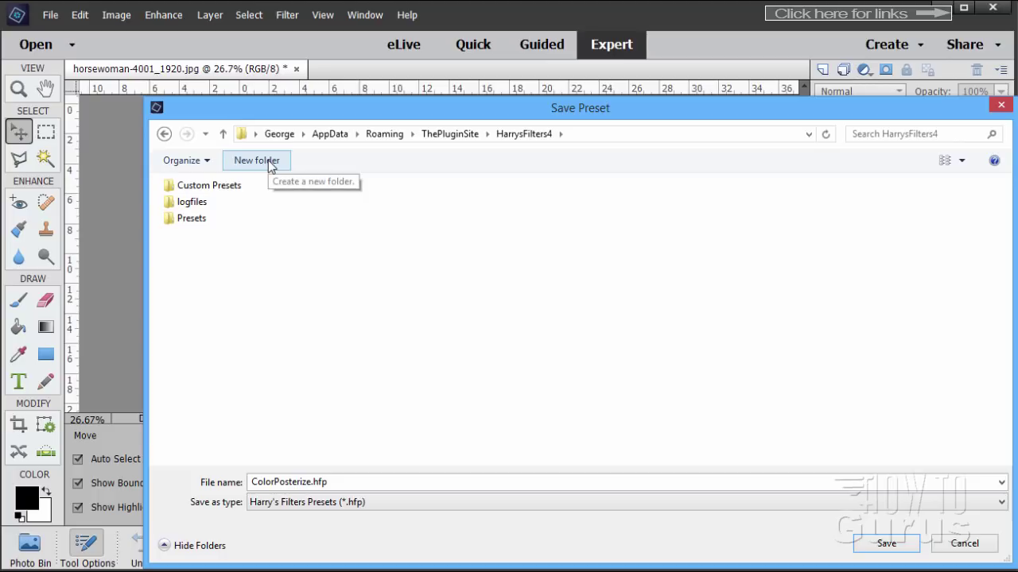
click(188, 189)
double_click(181, 190)
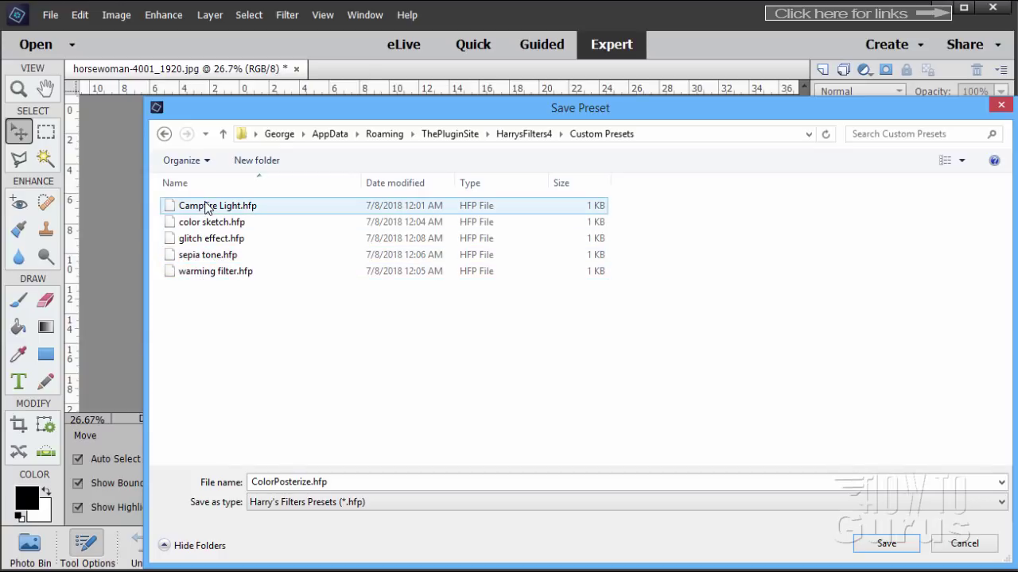
click(205, 259)
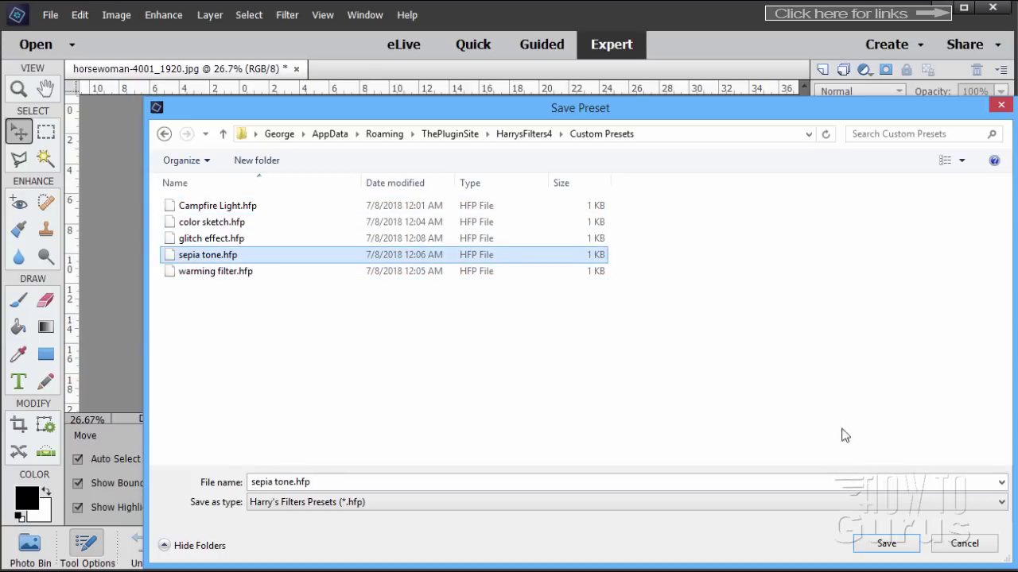
click(905, 547)
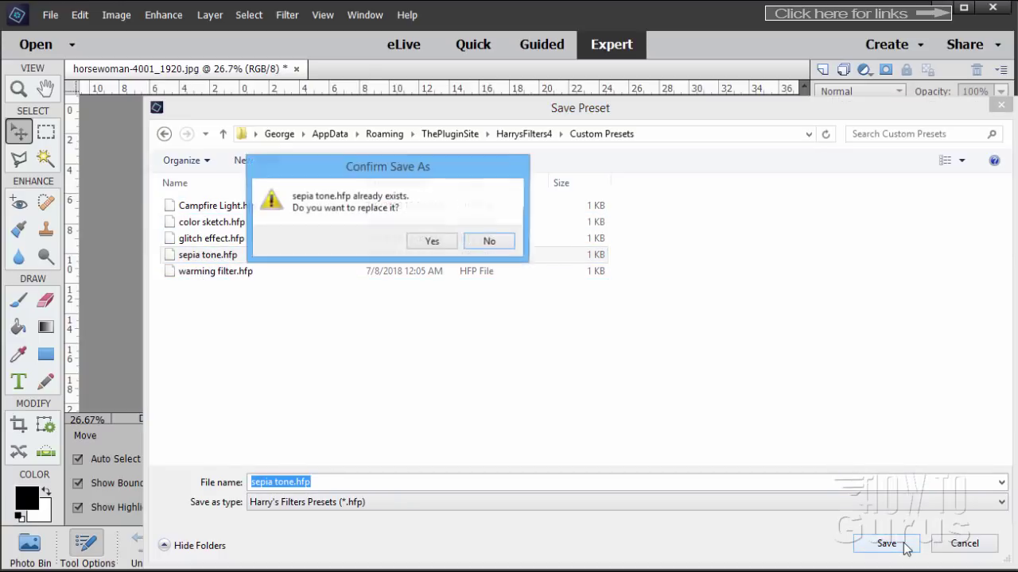
click(446, 240)
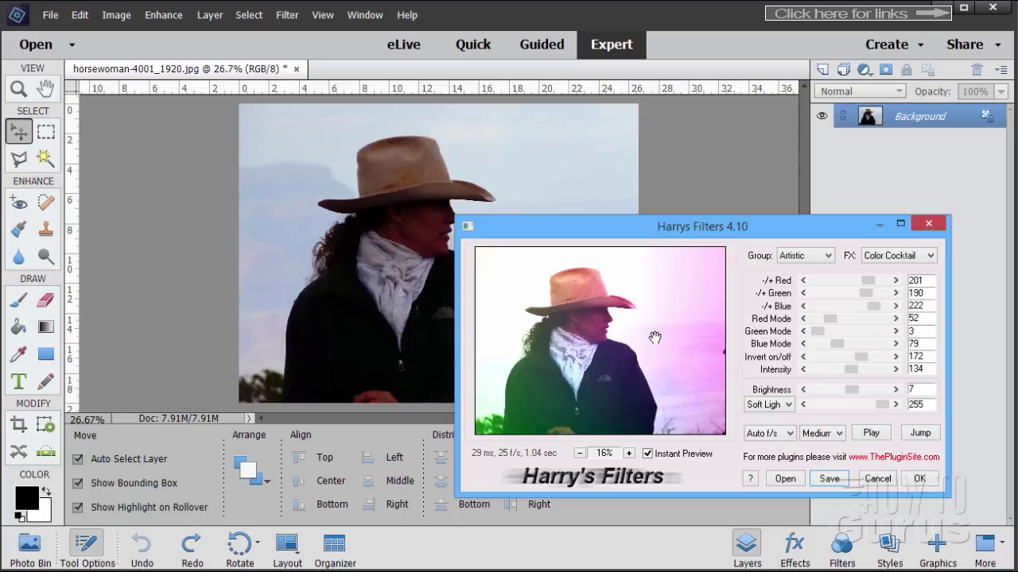
Apply the Color Cocktail filter to the photo, then undo Harrys Filters 4.10 from the Edit menu.
click(919, 478)
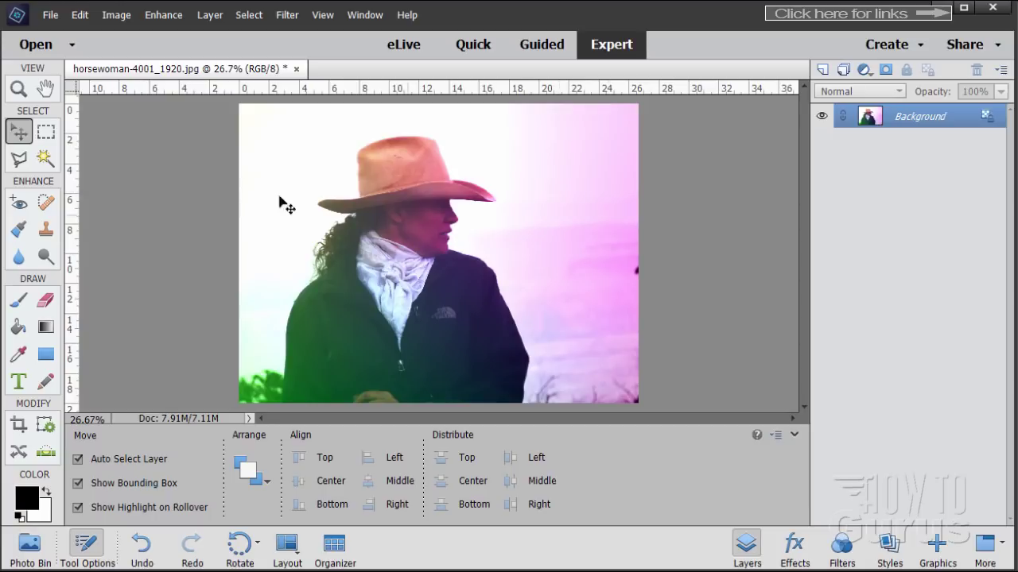
click(79, 15)
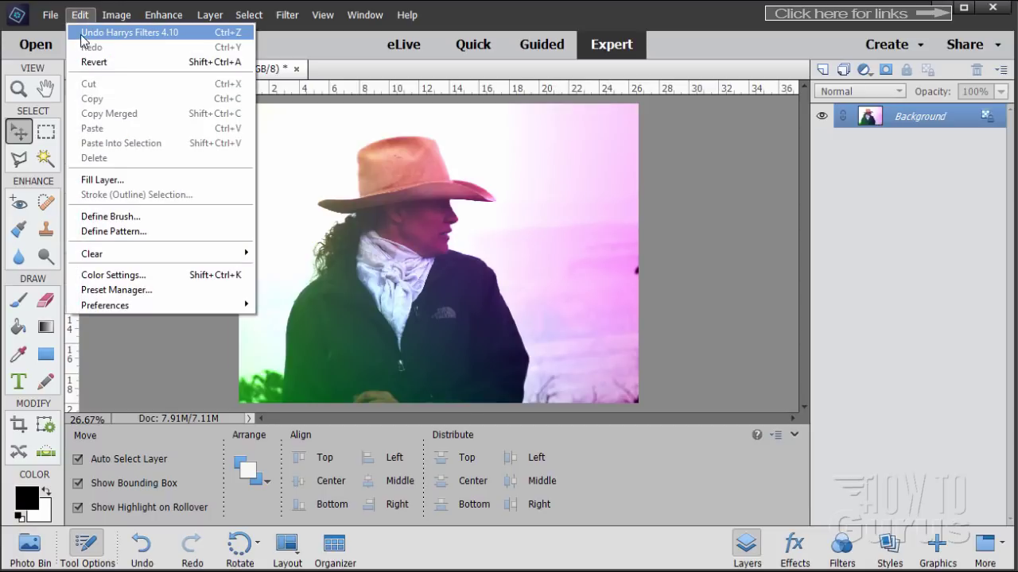
click(84, 32)
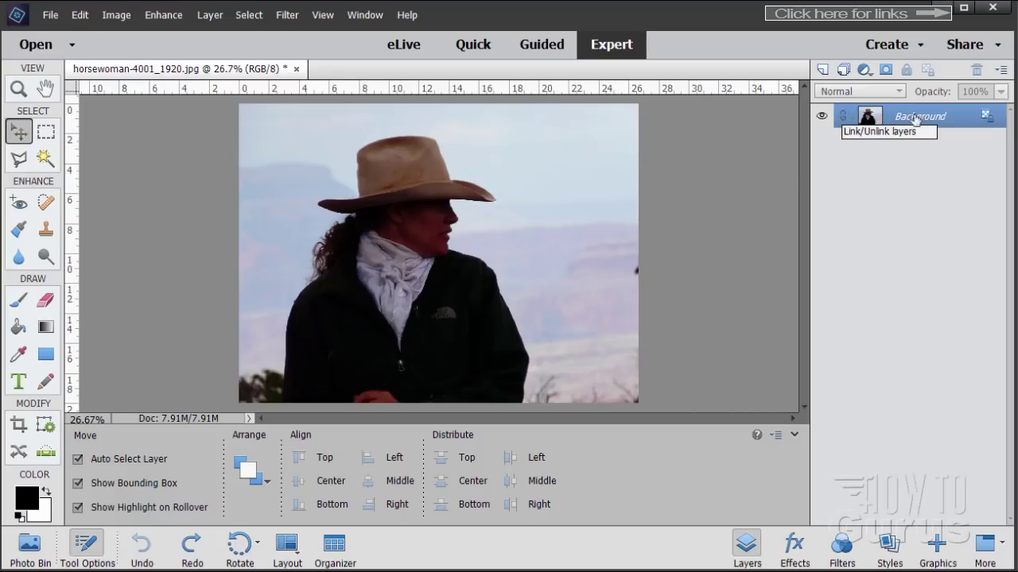
Duplicate Background into a Background copy layer, keeping its blend mode at Normal.
drag(928, 117, 822, 71)
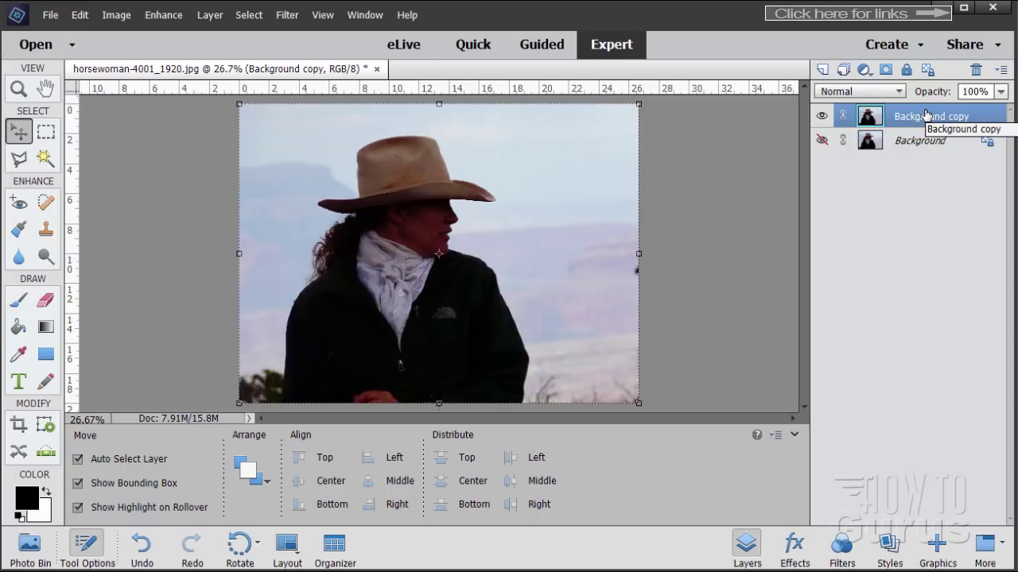
click(877, 94)
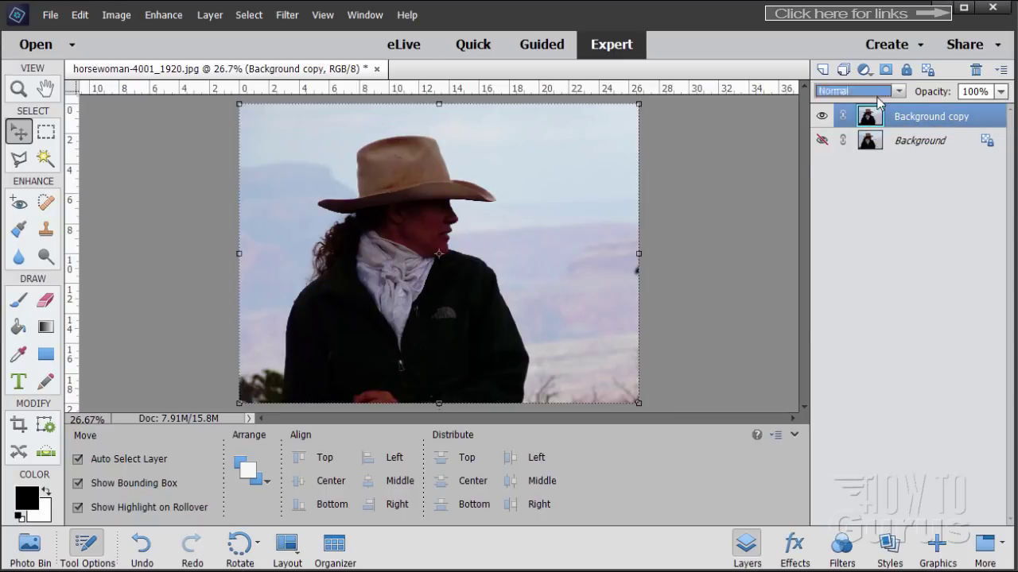
click(878, 97)
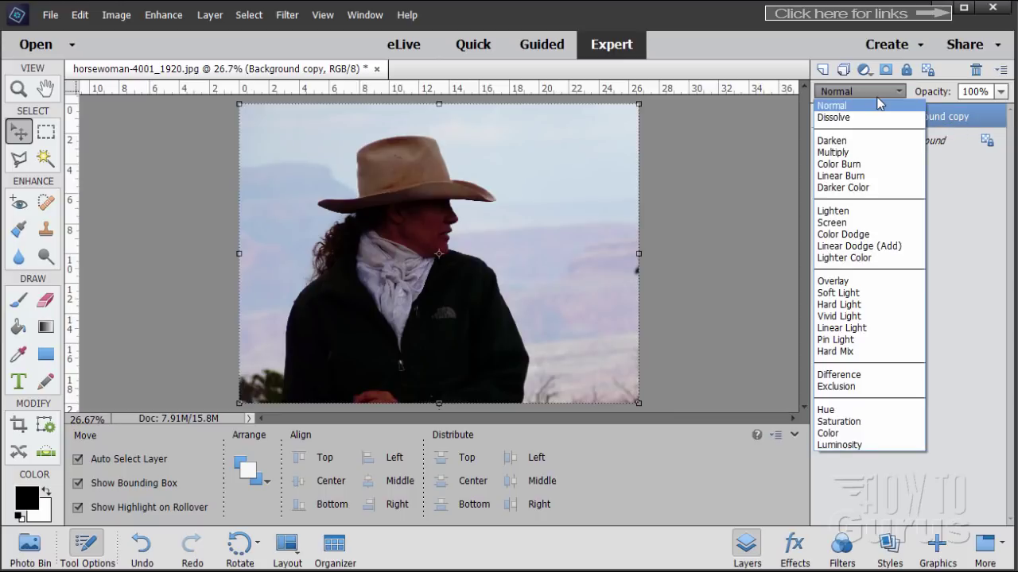
click(878, 103)
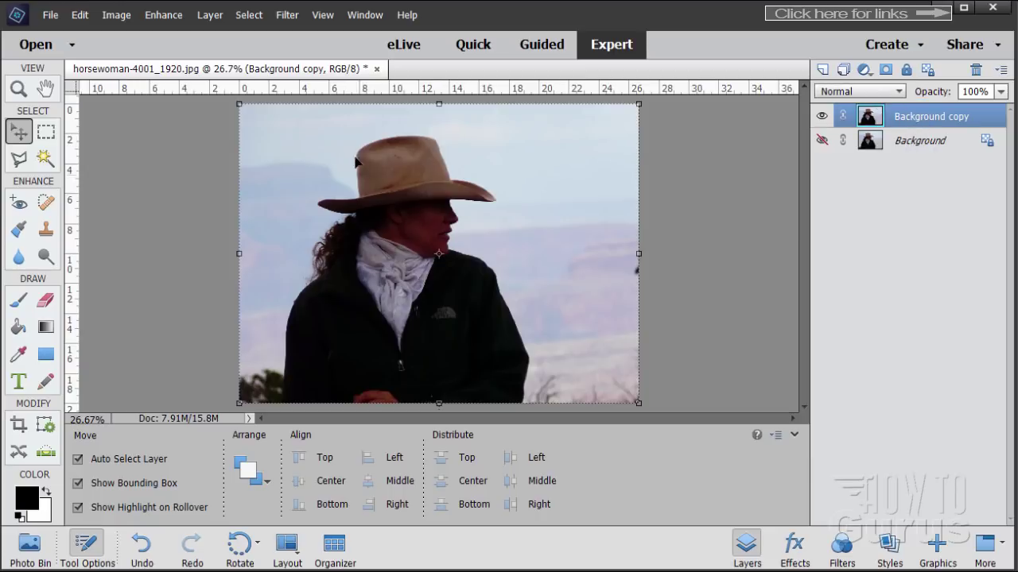
Launch Filter > The Plugin Site > Harrys Filters 4.10 and move its dialog to the lower right.
click(287, 14)
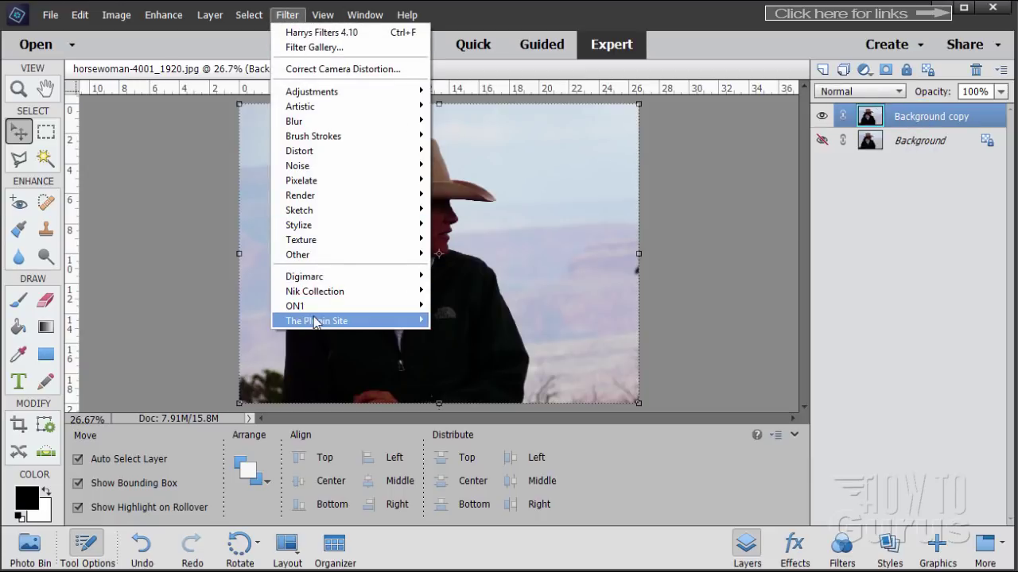
mouse_move(319, 326)
click(457, 321)
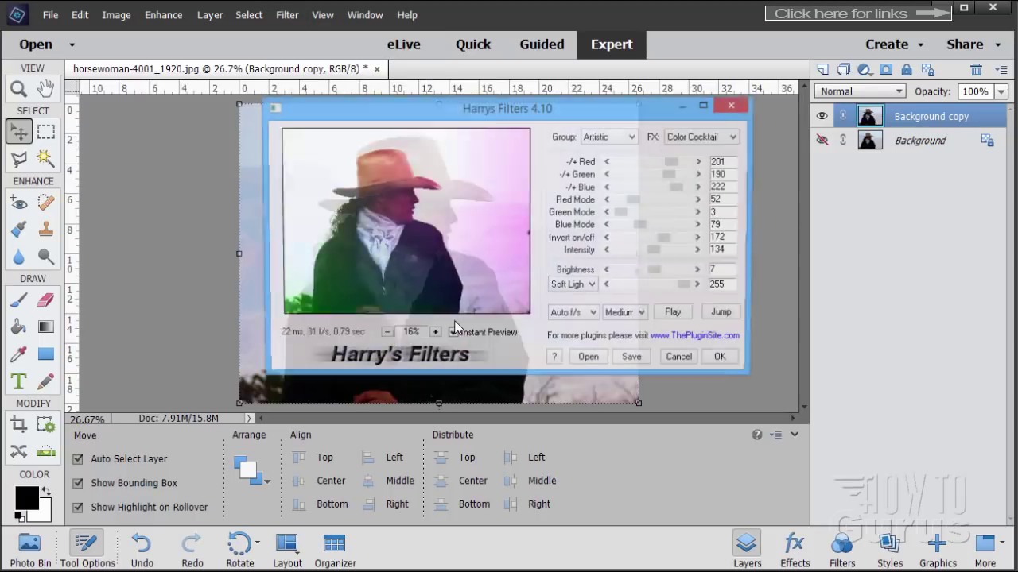
drag(660, 116, 869, 238)
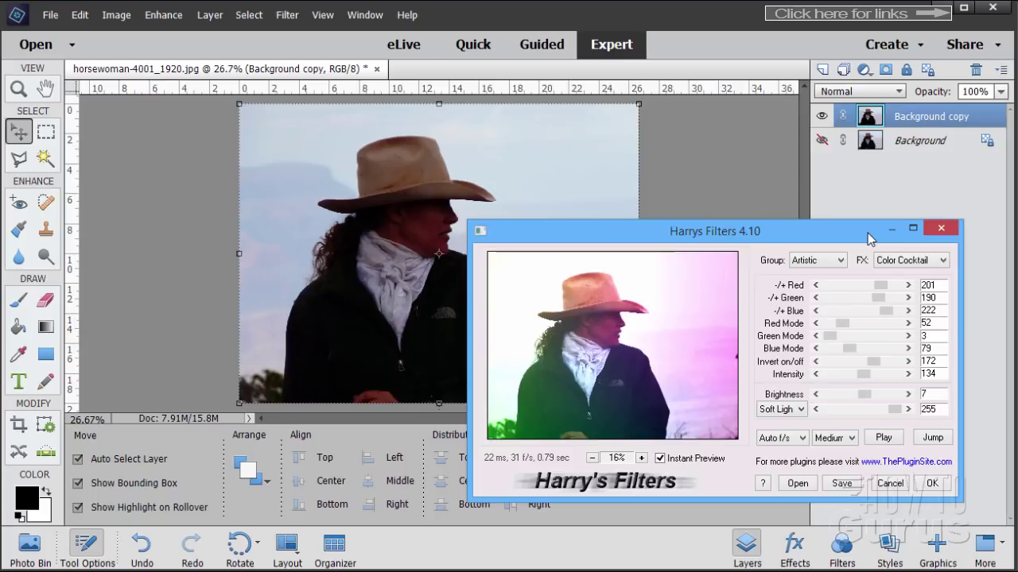
Switch to the Color group's Expose effect and make first Expose and brightness adjustments.
click(835, 261)
click(820, 286)
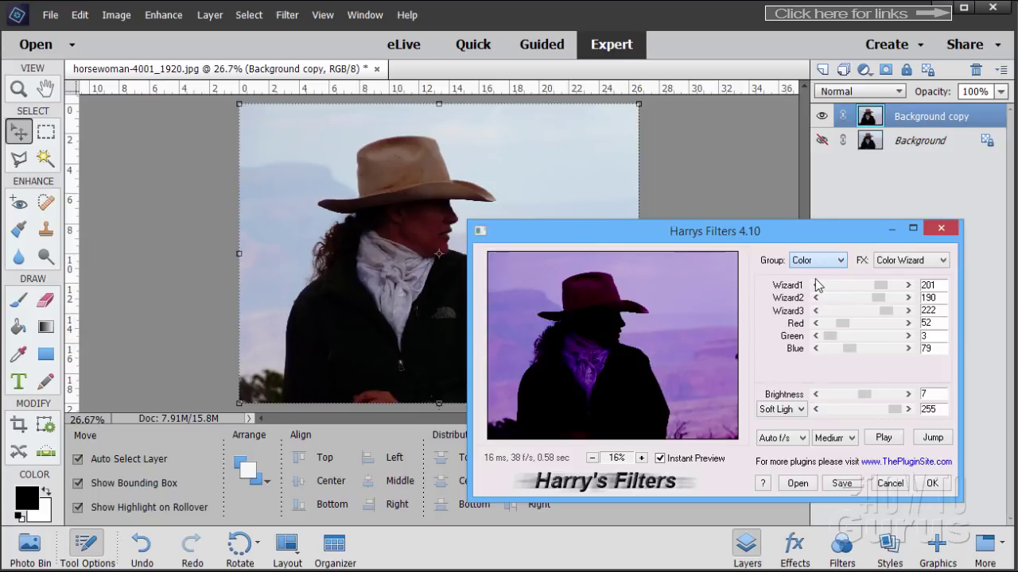
click(907, 261)
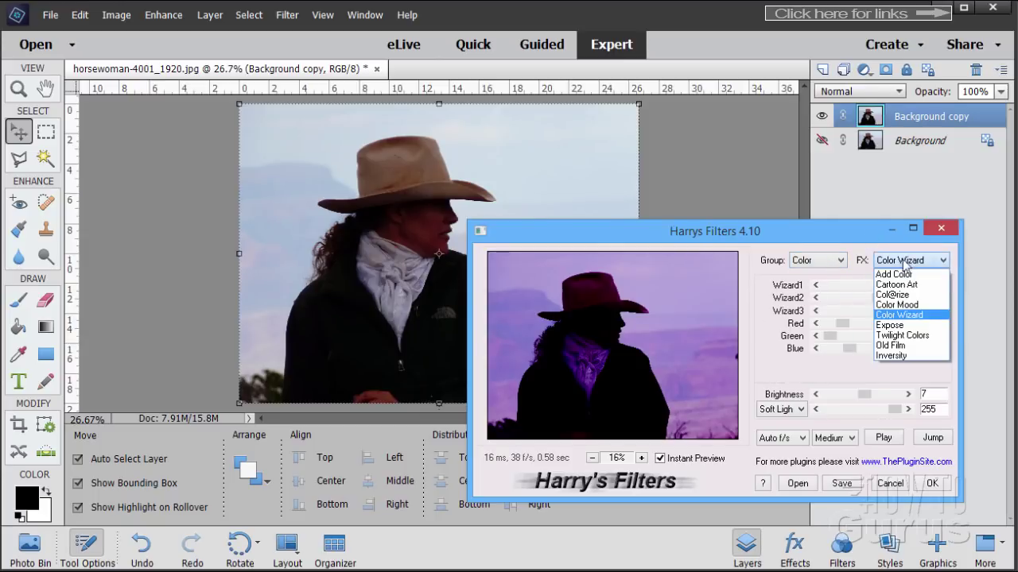
click(892, 326)
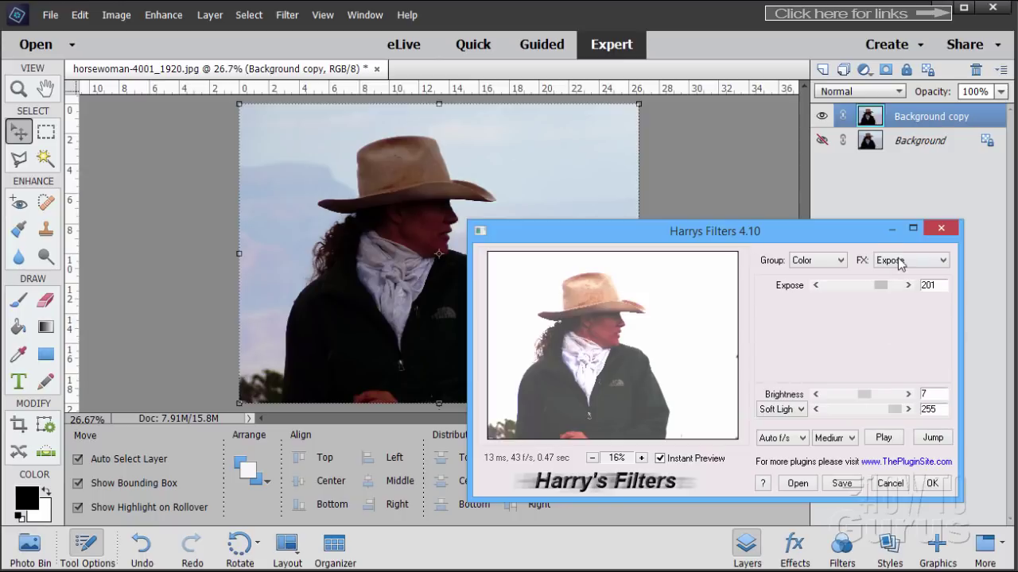
mouse_move(880, 293)
mouse_down()
mouse_move(856, 287)
mouse_move(868, 286)
mouse_up()
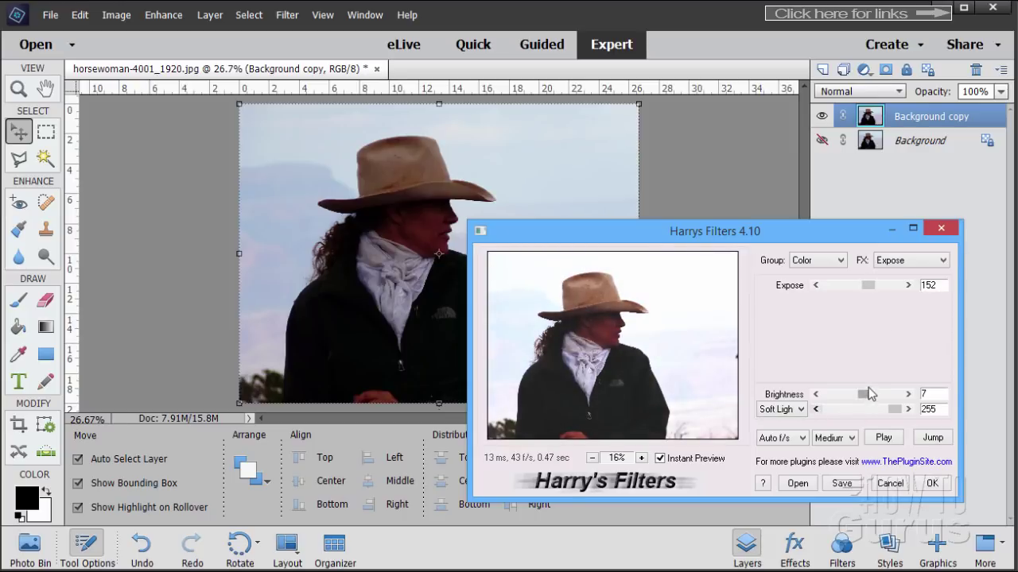
drag(864, 394, 874, 396)
Try Normal, Overlay and Multiply blending, then settle on Soft Light with Expose 209, Brightness 86.
click(781, 410)
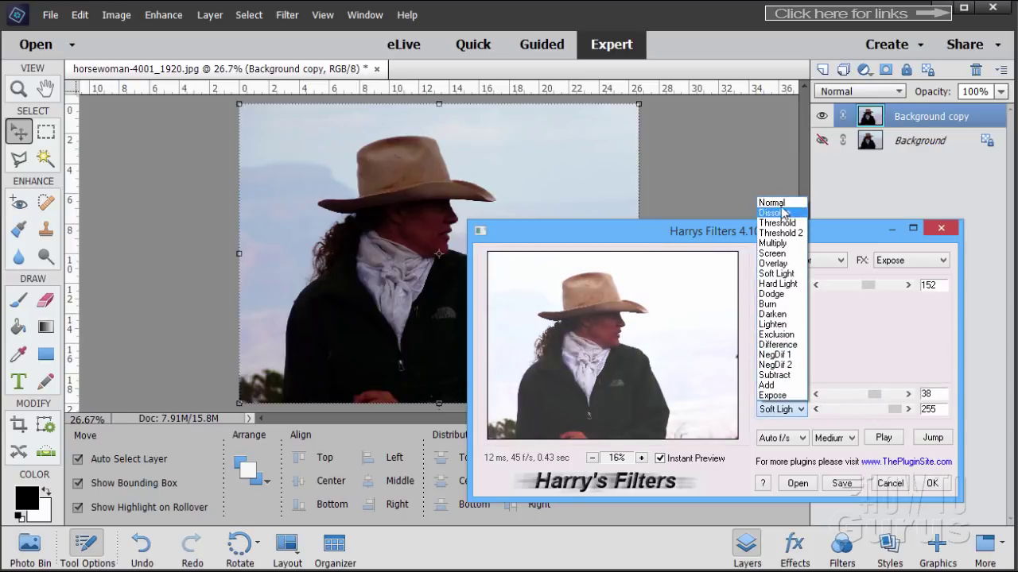
click(779, 203)
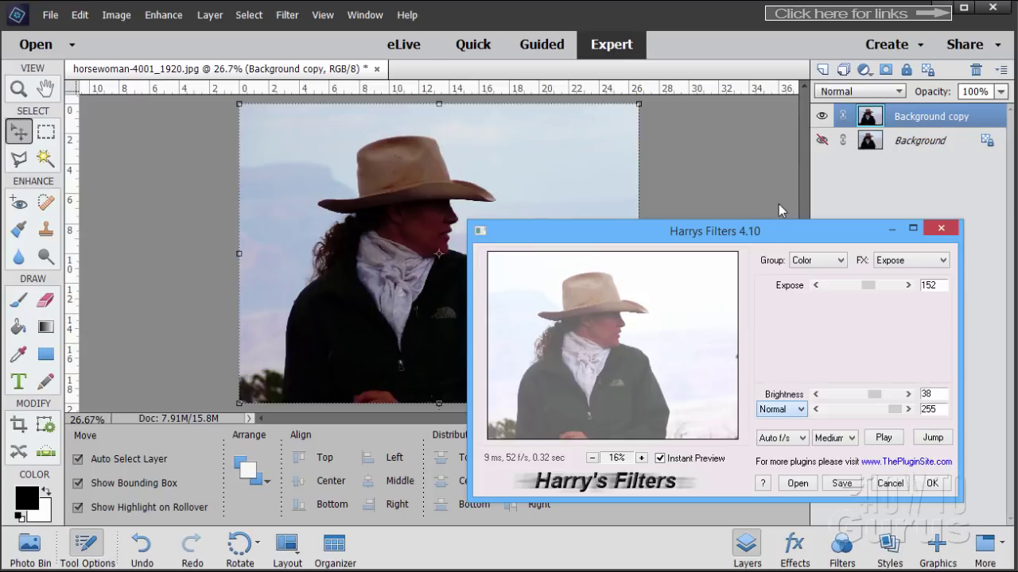
click(799, 412)
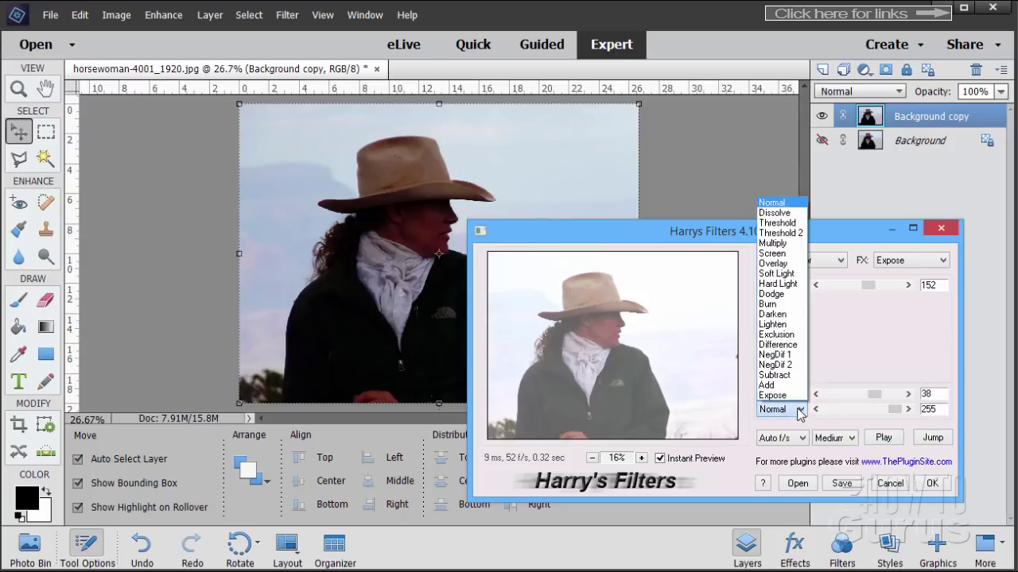
click(772, 263)
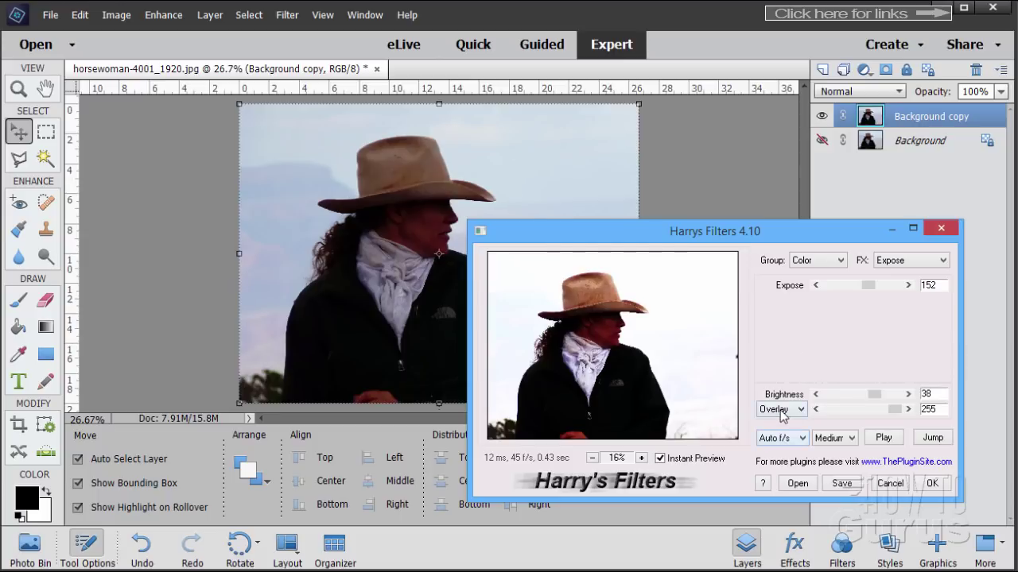
click(781, 410)
click(781, 245)
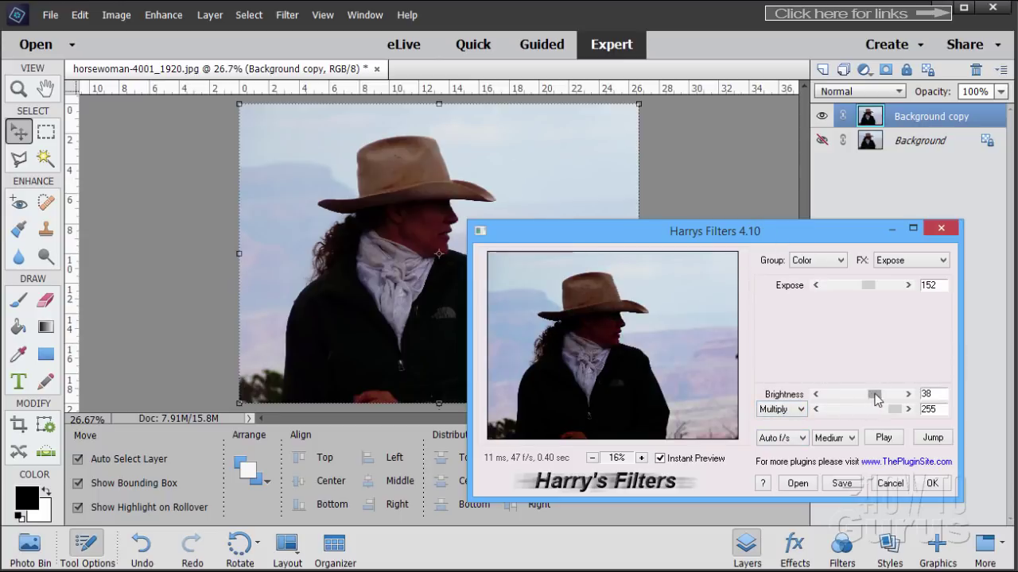
mouse_move(876, 399)
mouse_down()
mouse_move(866, 396)
mouse_move(888, 395)
mouse_up()
drag(866, 287, 888, 290)
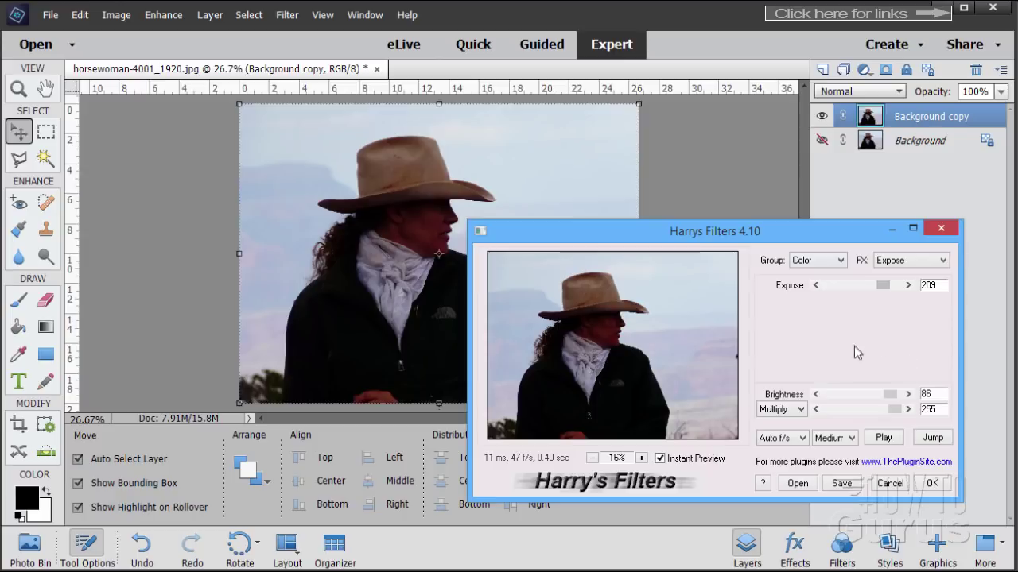
click(800, 409)
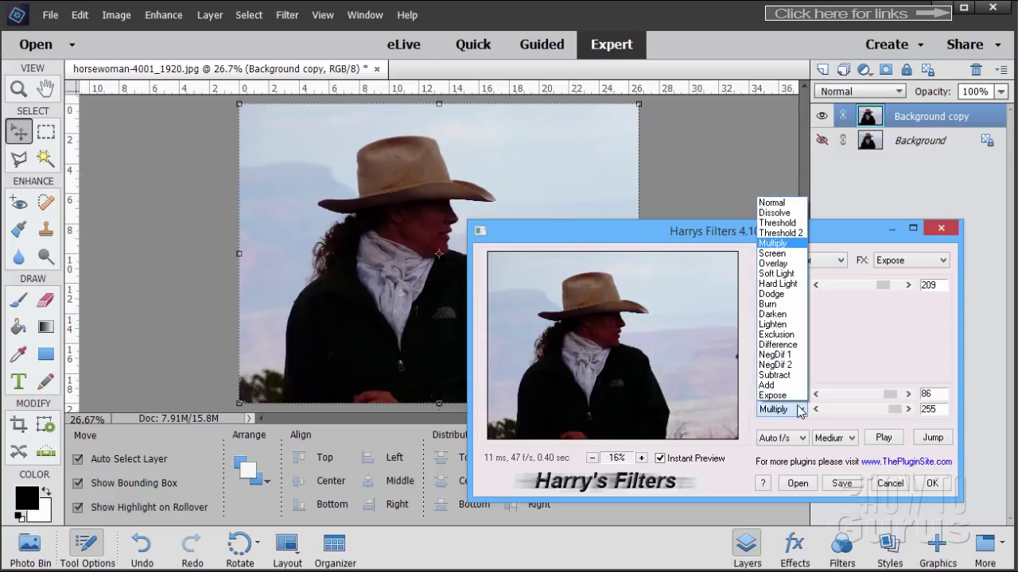
click(781, 275)
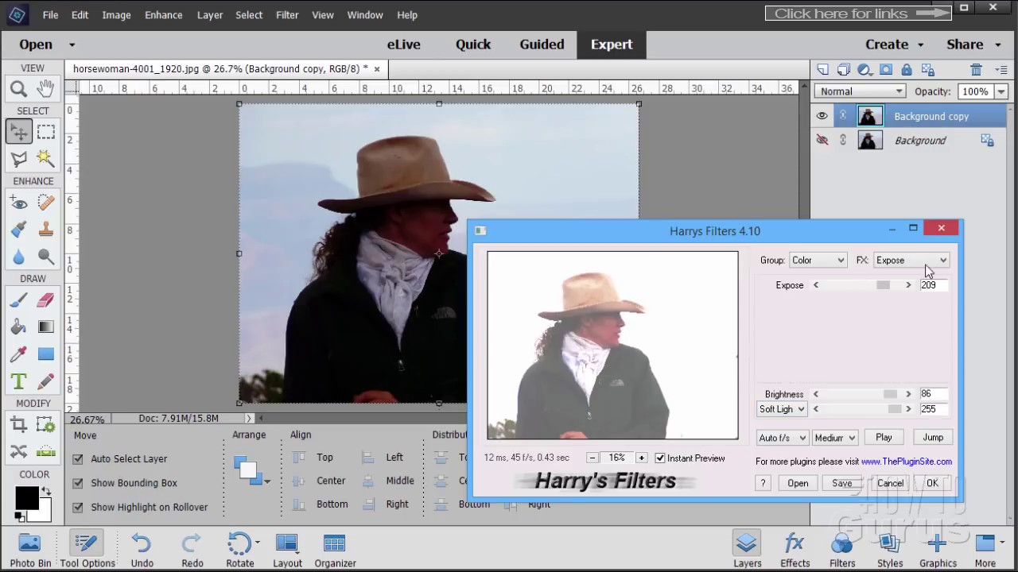
click(898, 265)
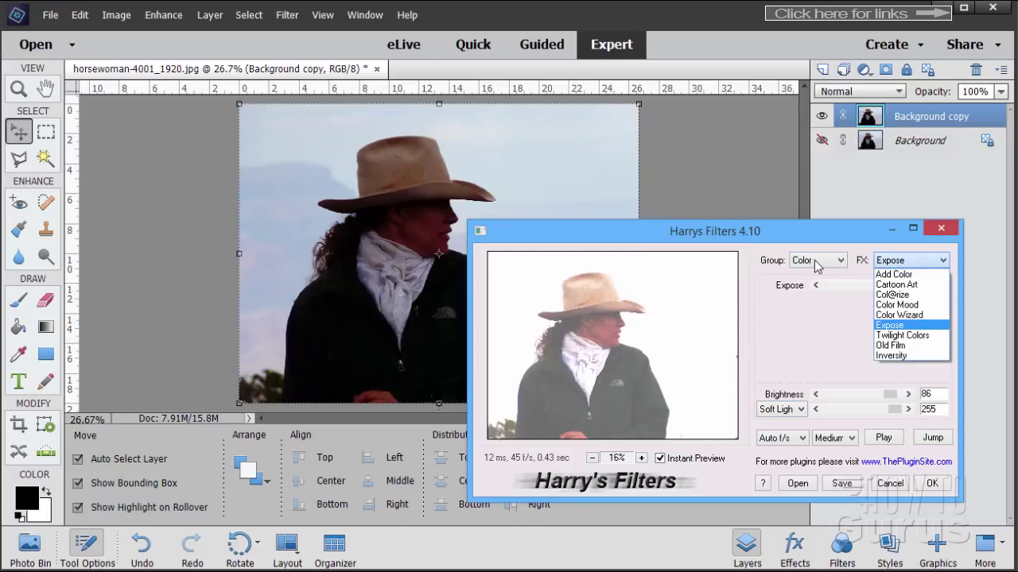
Choose Add Color with Normal blending, lowering Blend to 21, Brightness to 43 and Red to 70.
click(910, 275)
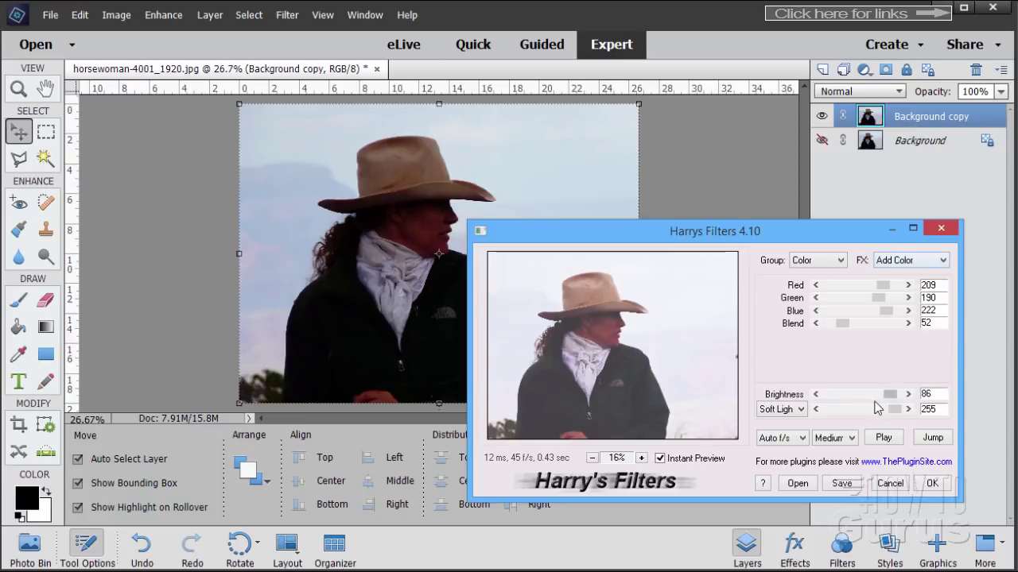
click(800, 410)
click(780, 205)
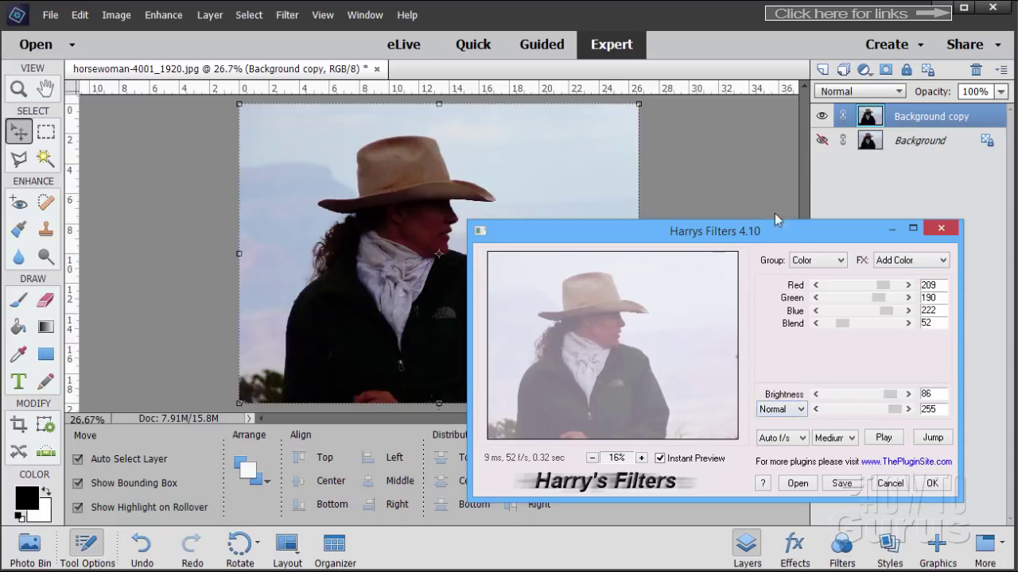
drag(842, 323, 826, 338)
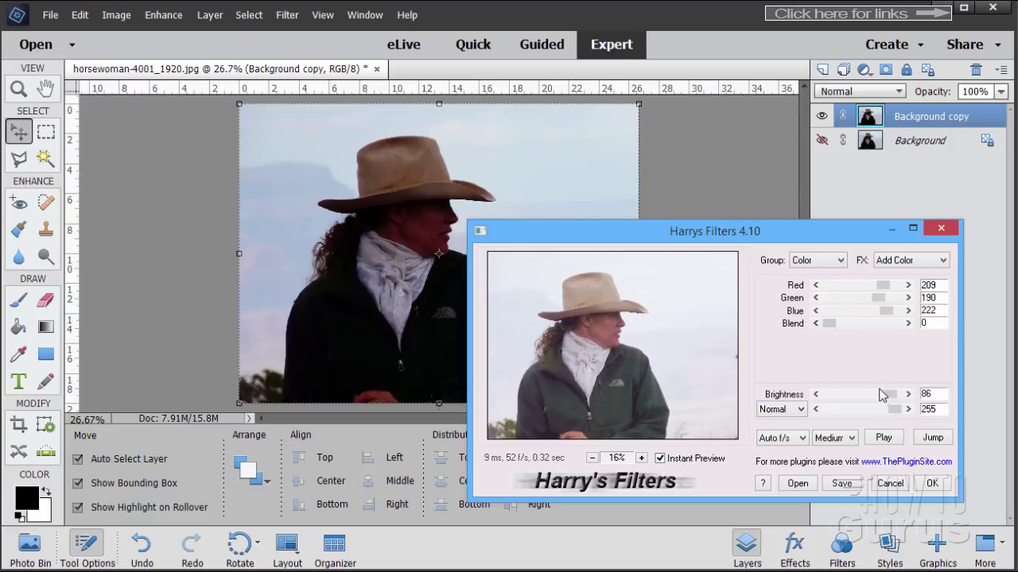
drag(888, 401, 856, 374)
drag(883, 286, 858, 312)
click(899, 266)
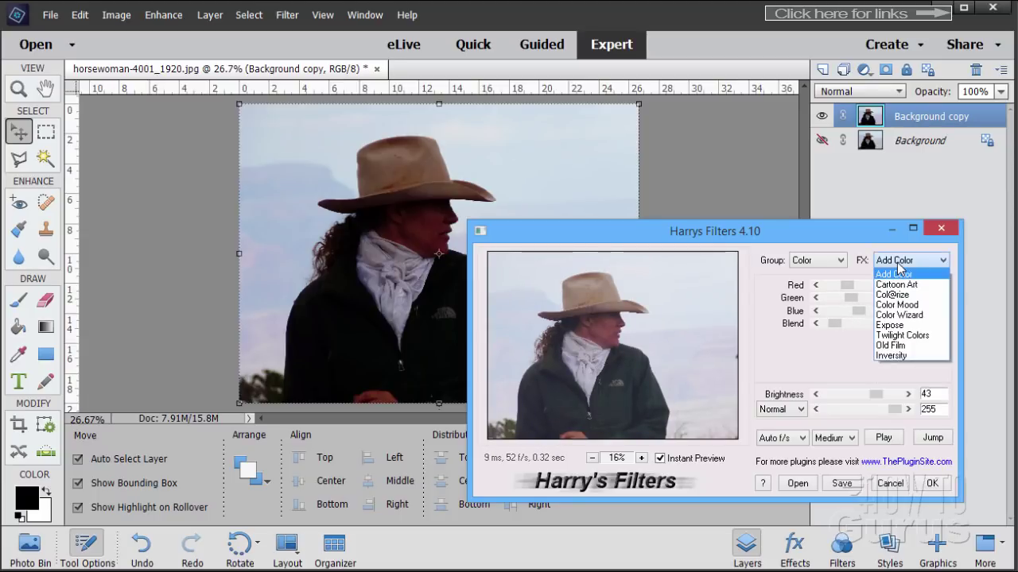
click(826, 269)
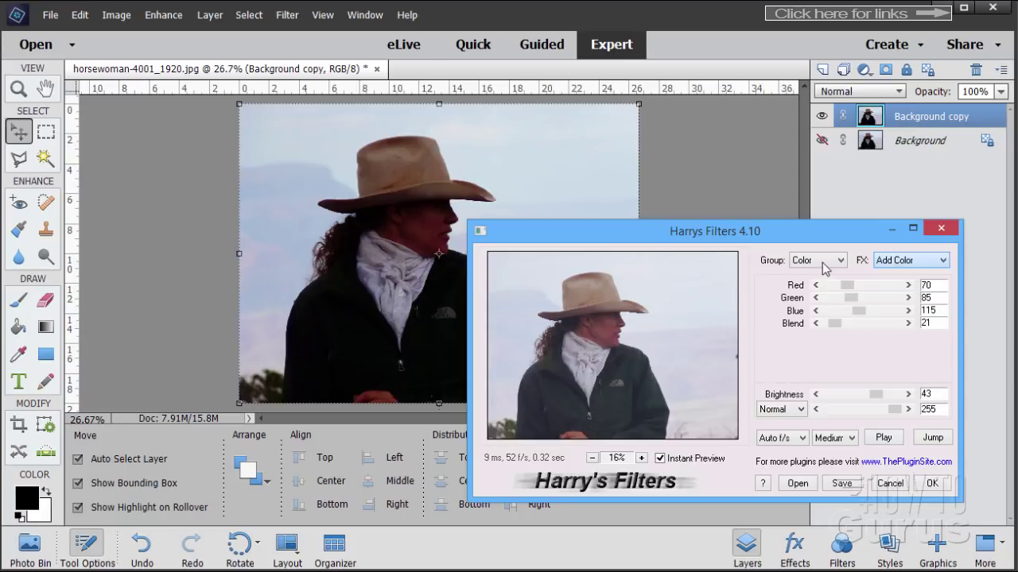
Switch to the Artistic group and try Blury Painting, then bw Limiter Pro.
click(825, 268)
click(804, 271)
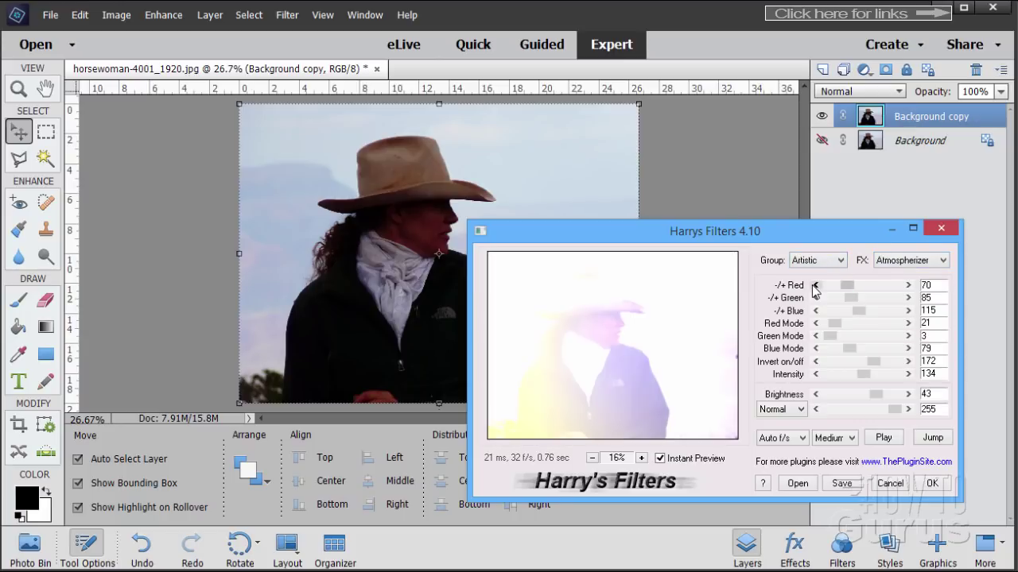
click(907, 265)
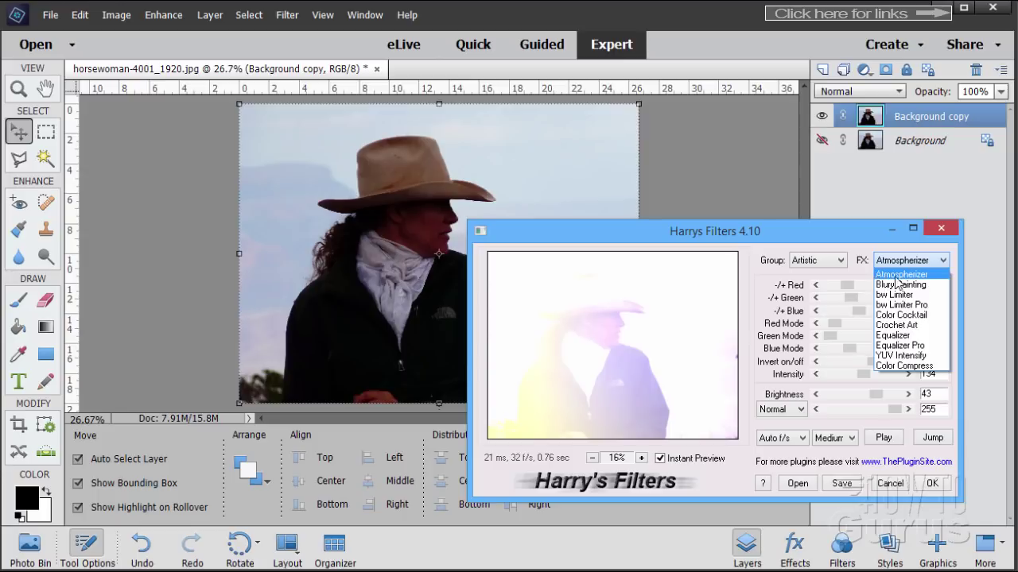
click(900, 284)
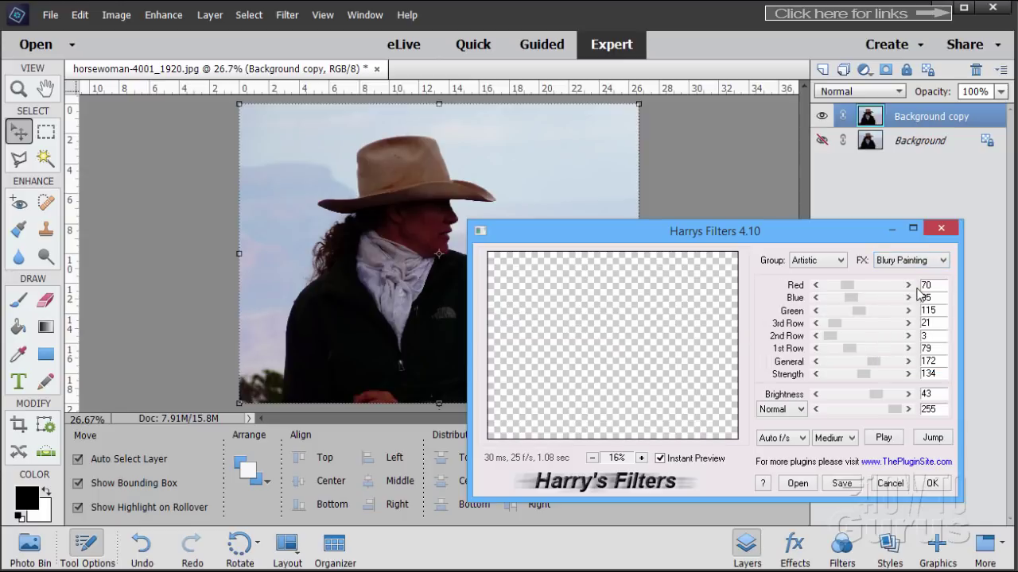
click(898, 265)
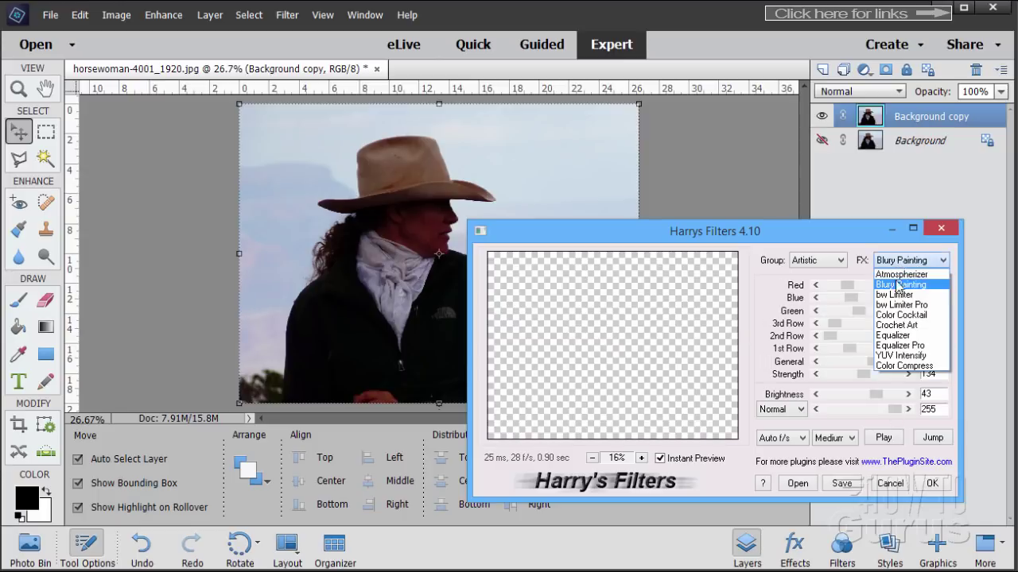
click(903, 305)
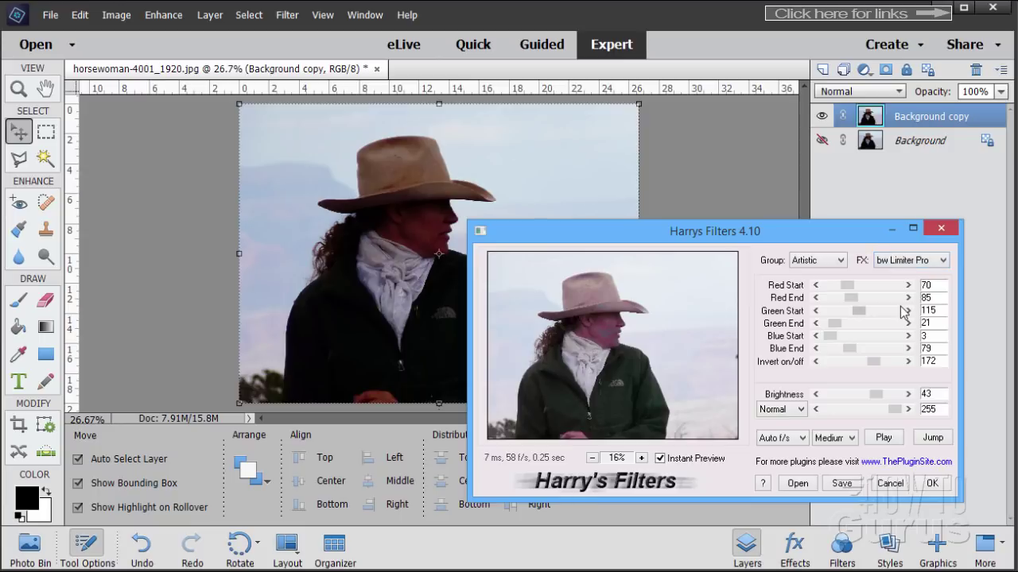
click(883, 267)
Pick Color Cocktail, drop Intensity to 0, set Multiply blending and raise Brightness to 60.
click(901, 315)
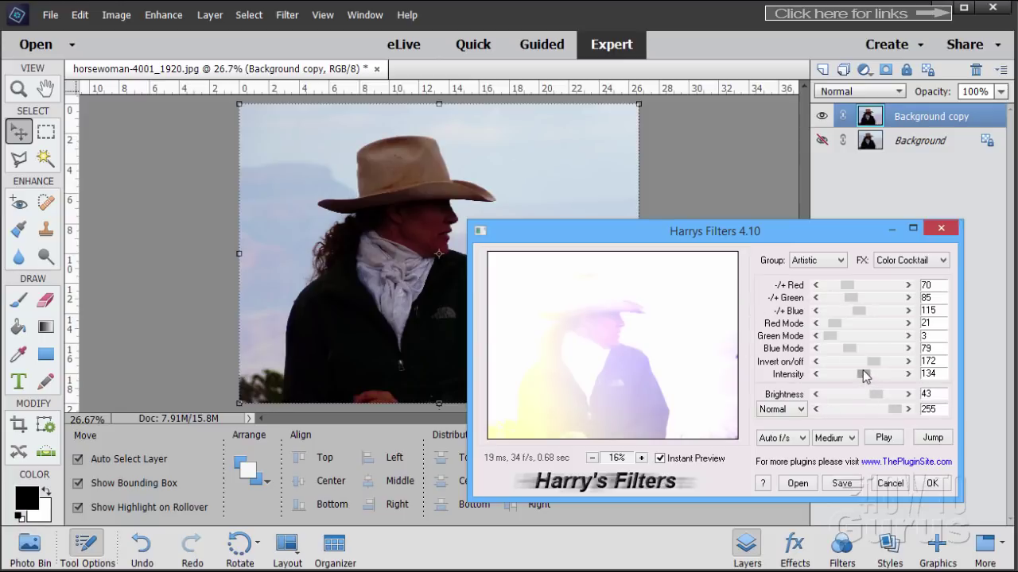
drag(865, 376, 828, 326)
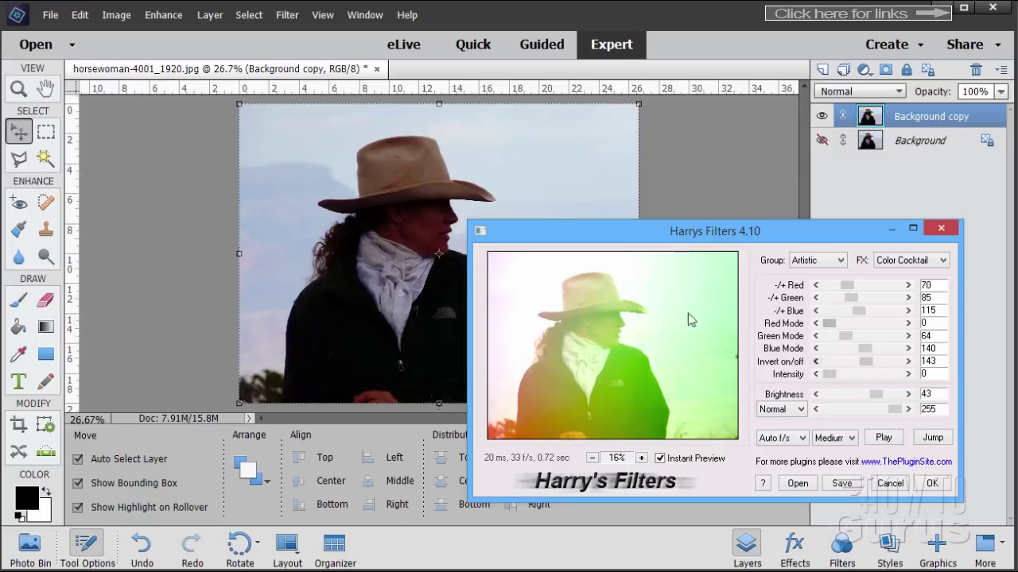
click(799, 409)
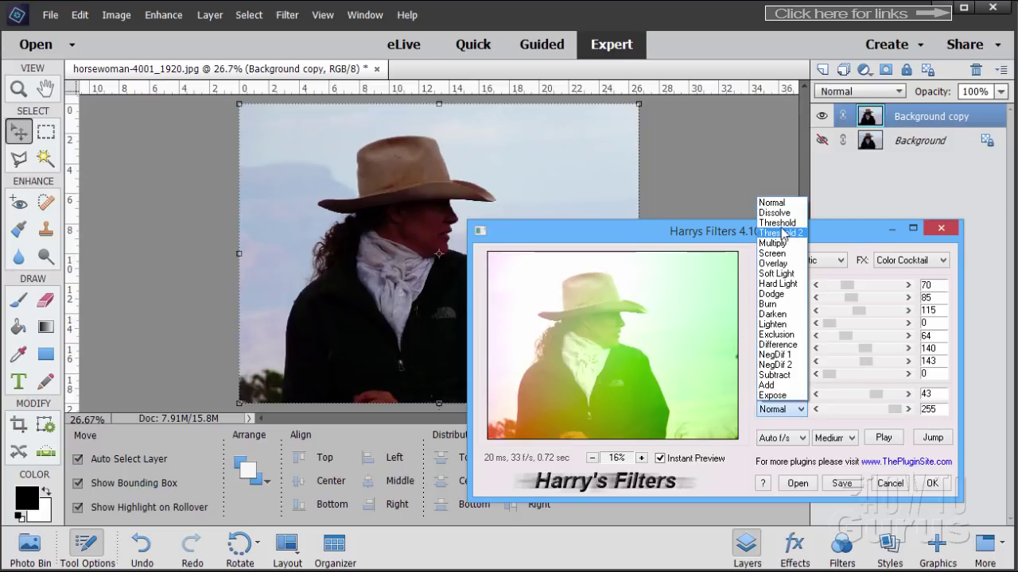
click(784, 244)
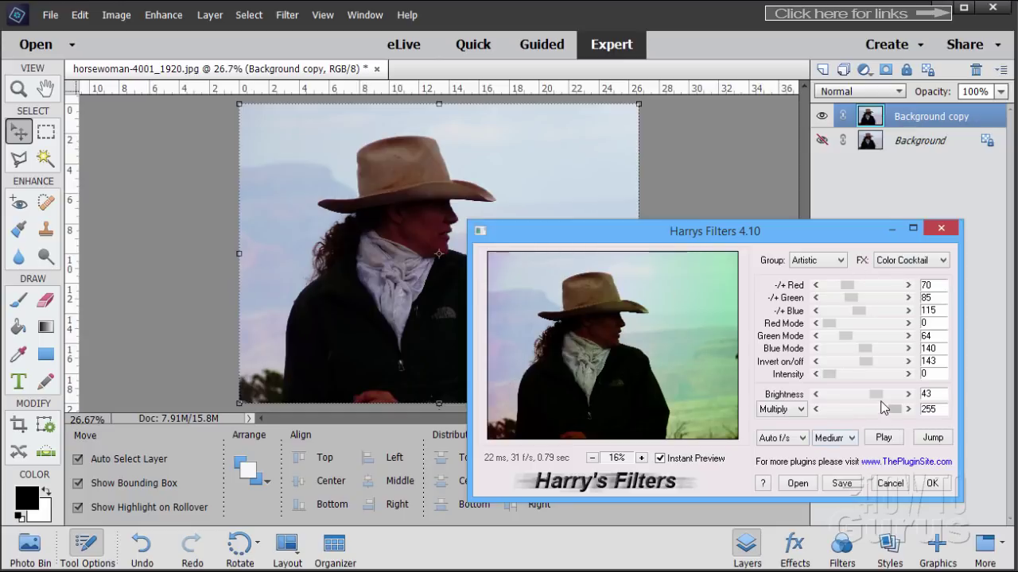
drag(882, 398, 888, 397)
click(911, 260)
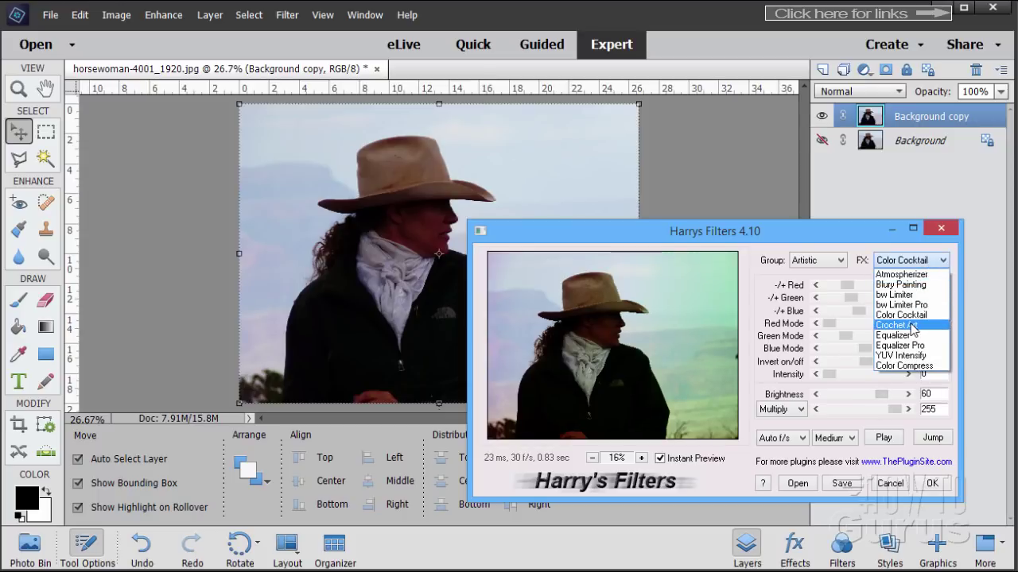
Try the Crochet Art and Equalizer effects, then switch the group to Gradients.
click(913, 330)
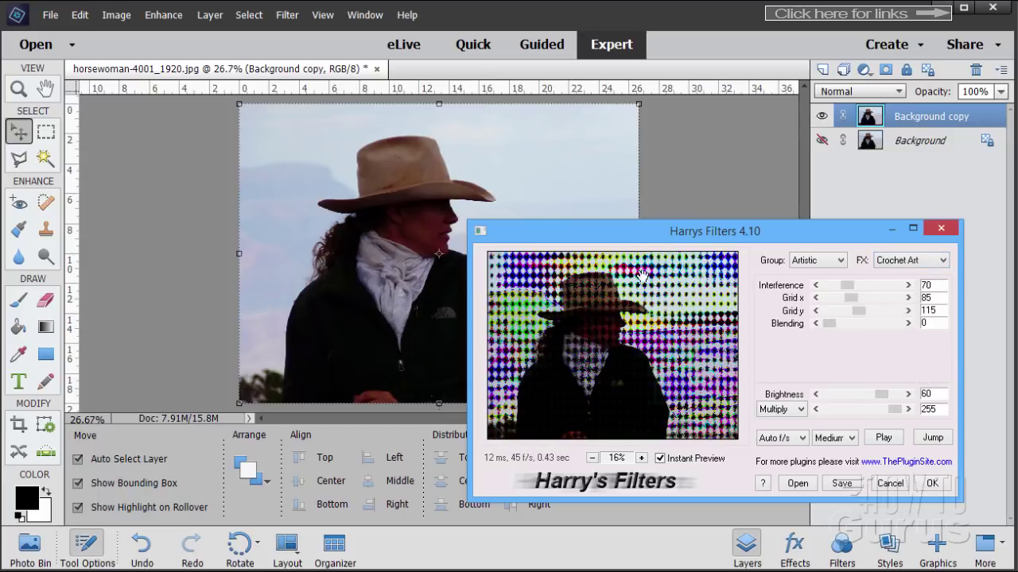
click(911, 260)
click(912, 339)
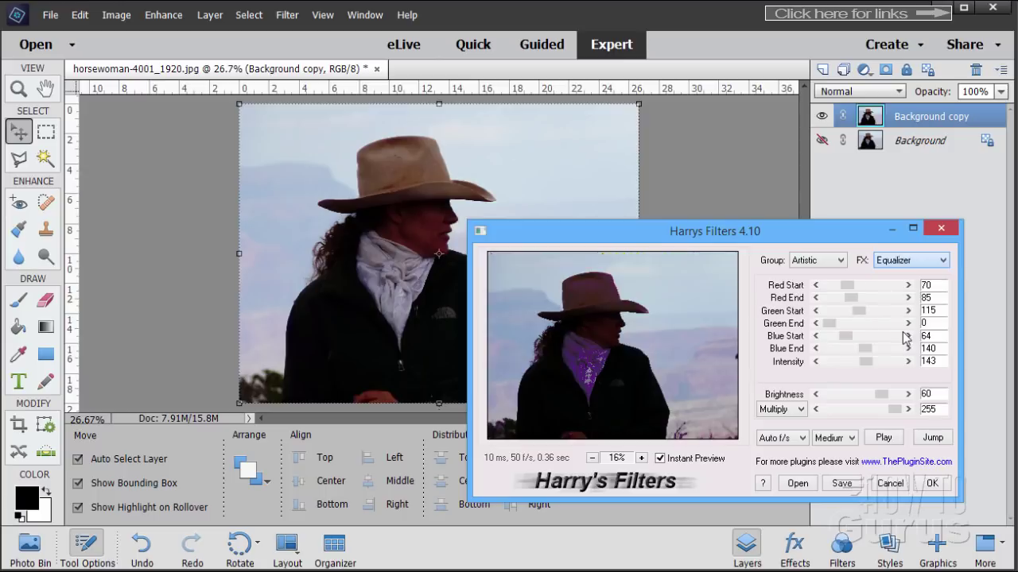
click(837, 262)
click(809, 294)
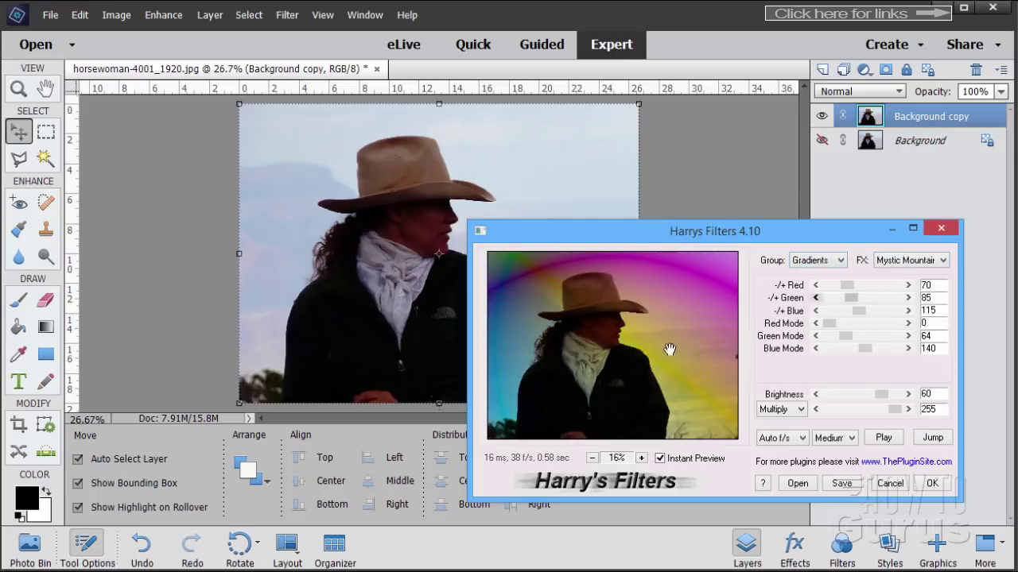
Preview Beam and Chaos, then settle on Double Sphere with Stretch widened to 170.
click(924, 264)
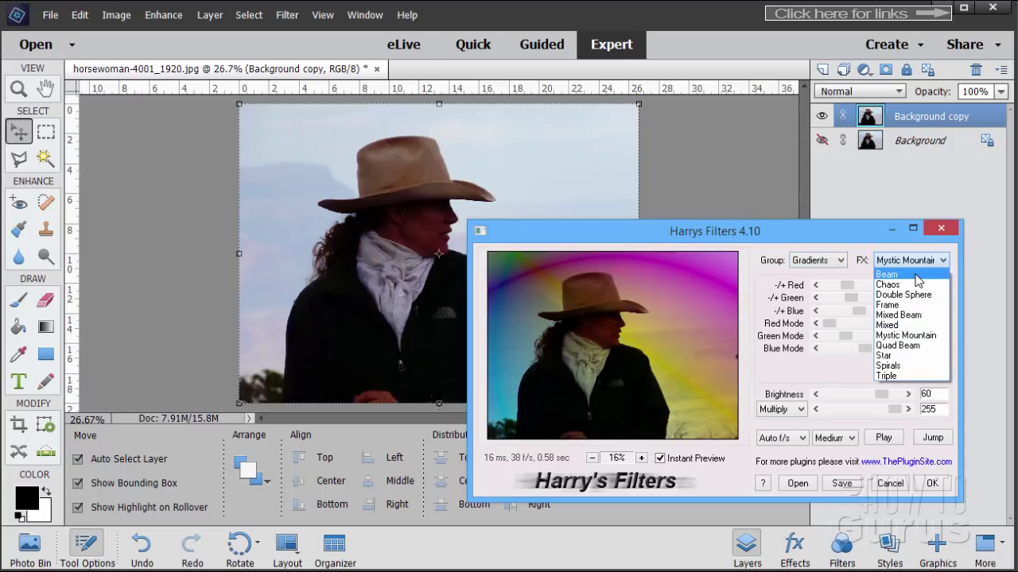
click(915, 275)
click(913, 264)
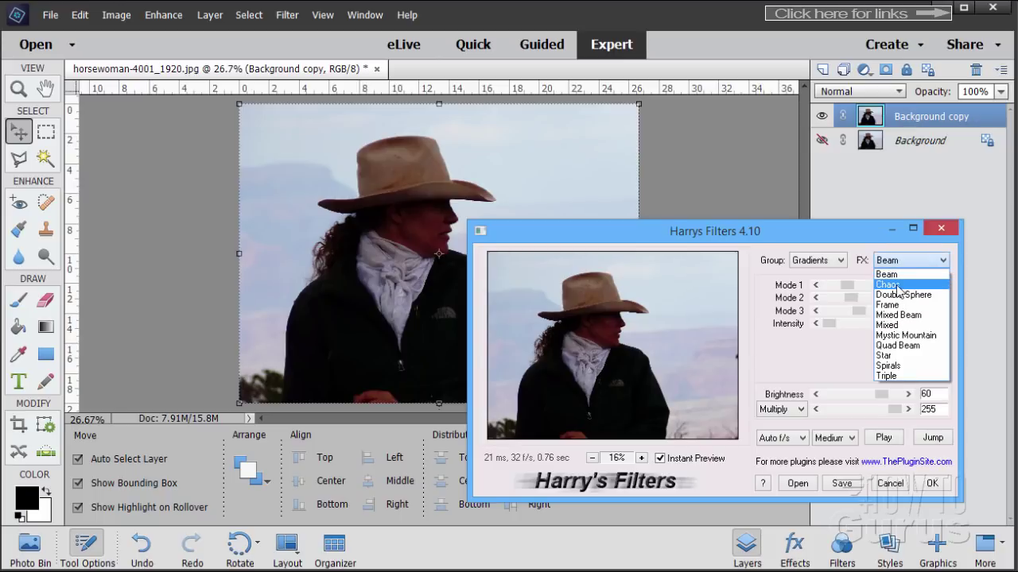
click(900, 283)
click(900, 264)
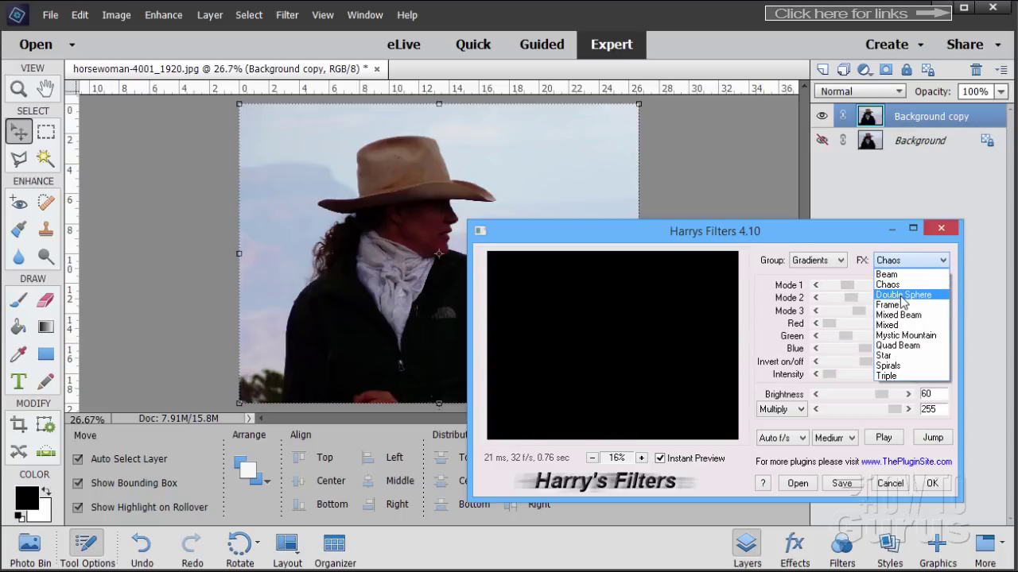
click(904, 300)
mouse_move(843, 335)
mouse_down()
mouse_move(874, 337)
mouse_move(847, 326)
mouse_up()
Try Normal and Multiply blending on the Double Sphere gradient, ending on Overlay.
click(801, 409)
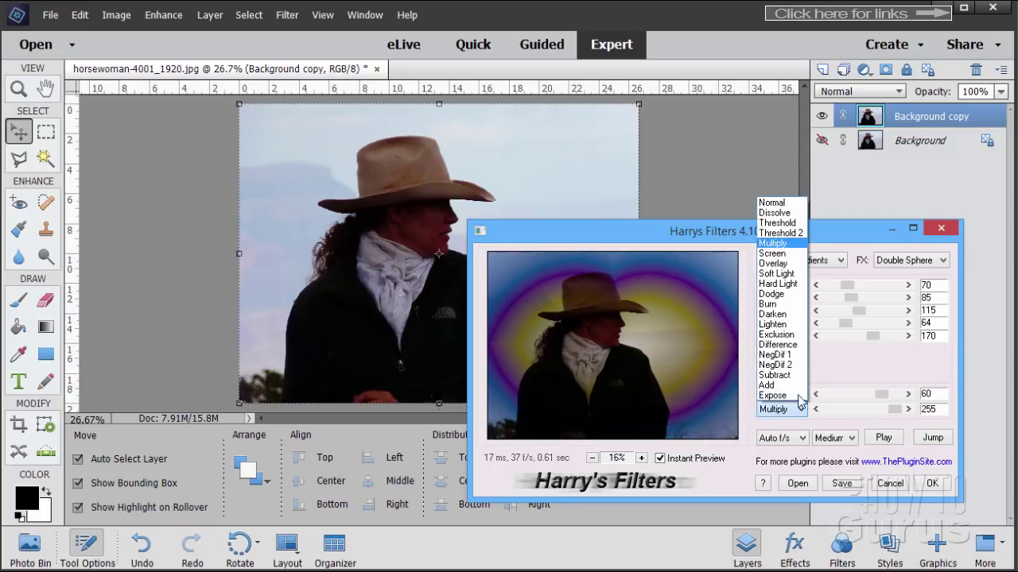
click(791, 207)
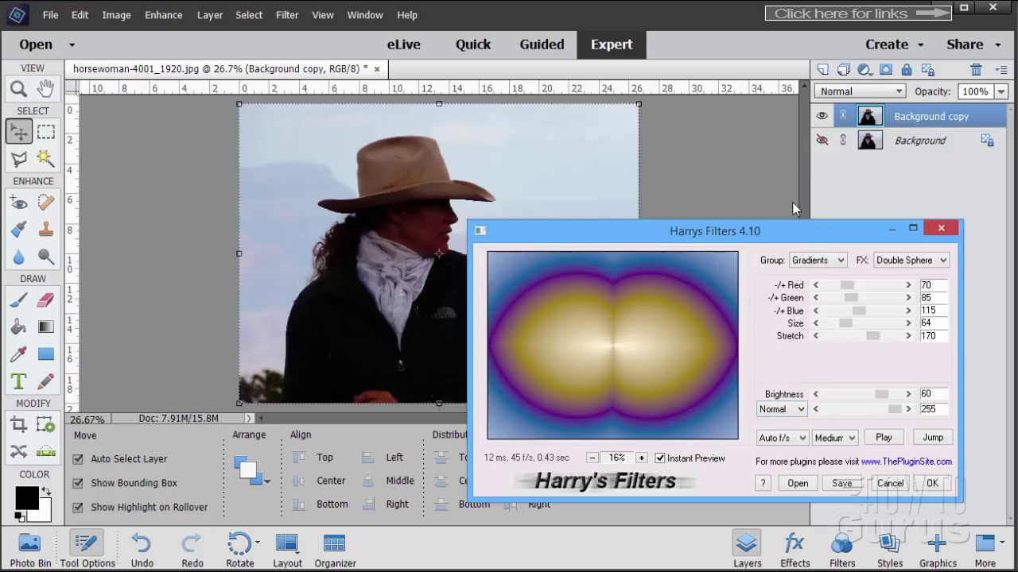
click(777, 410)
click(793, 253)
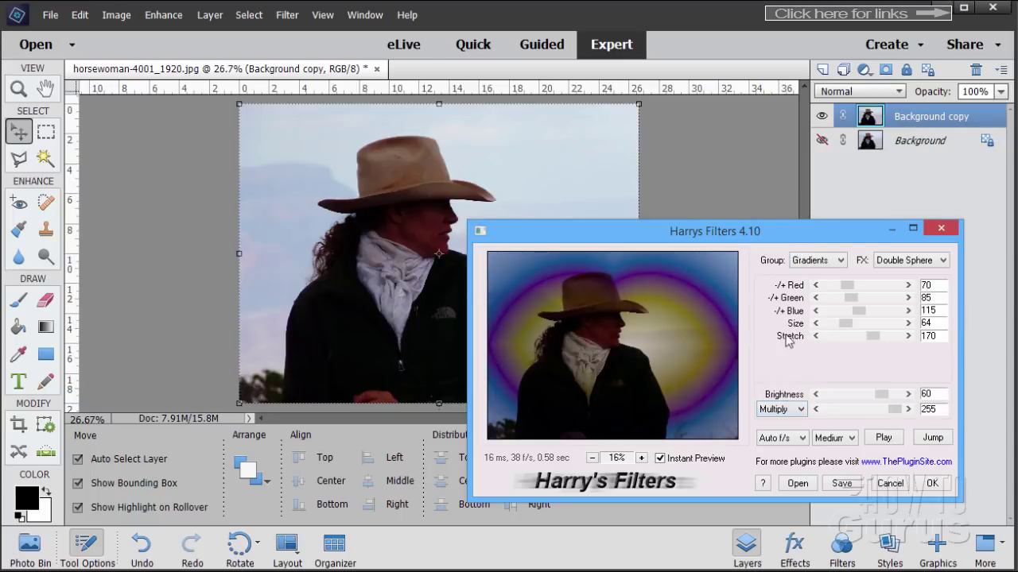
click(779, 409)
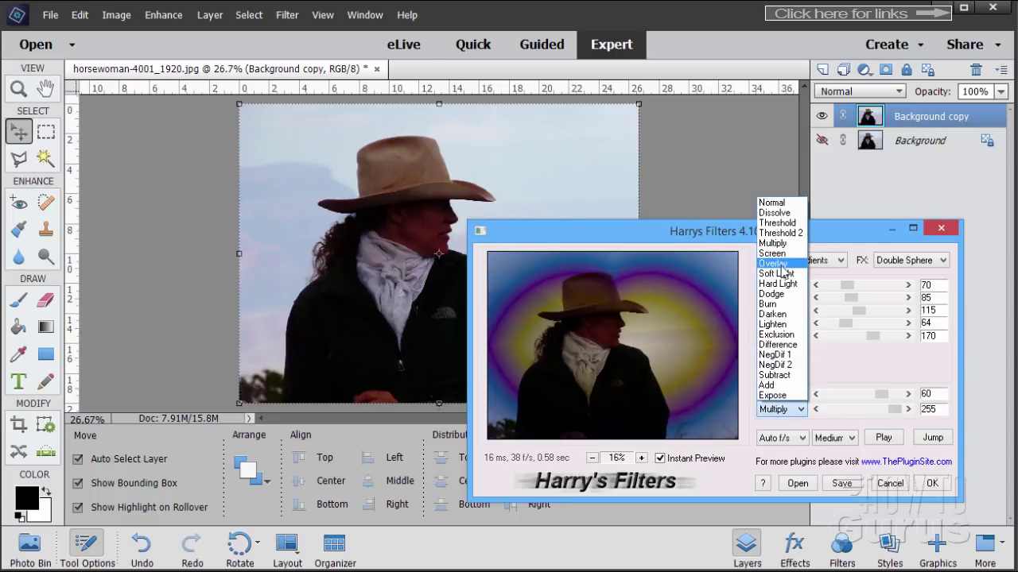
click(782, 270)
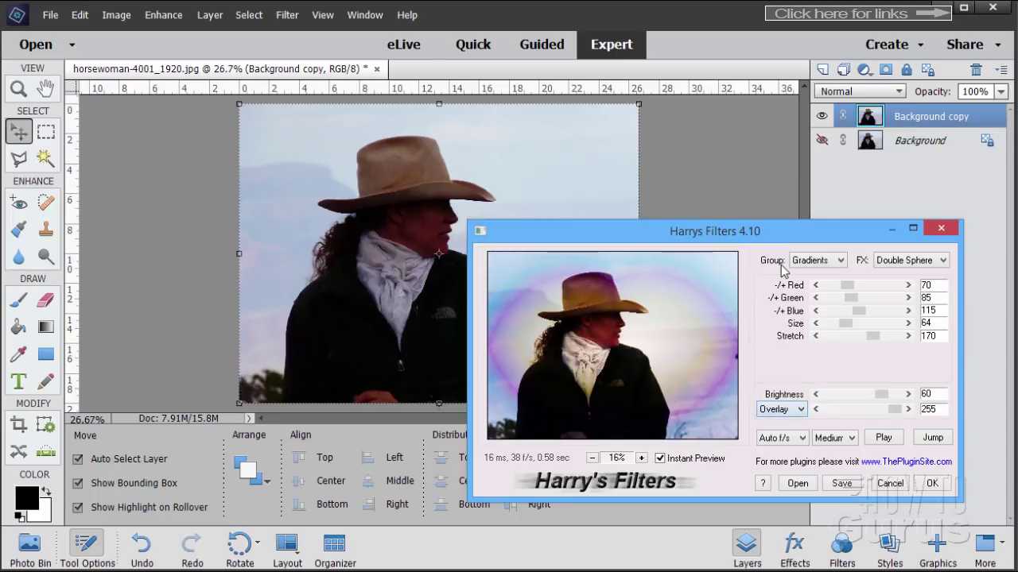
Switch the Gradients effect to Frame, then to Quad Beam.
click(904, 267)
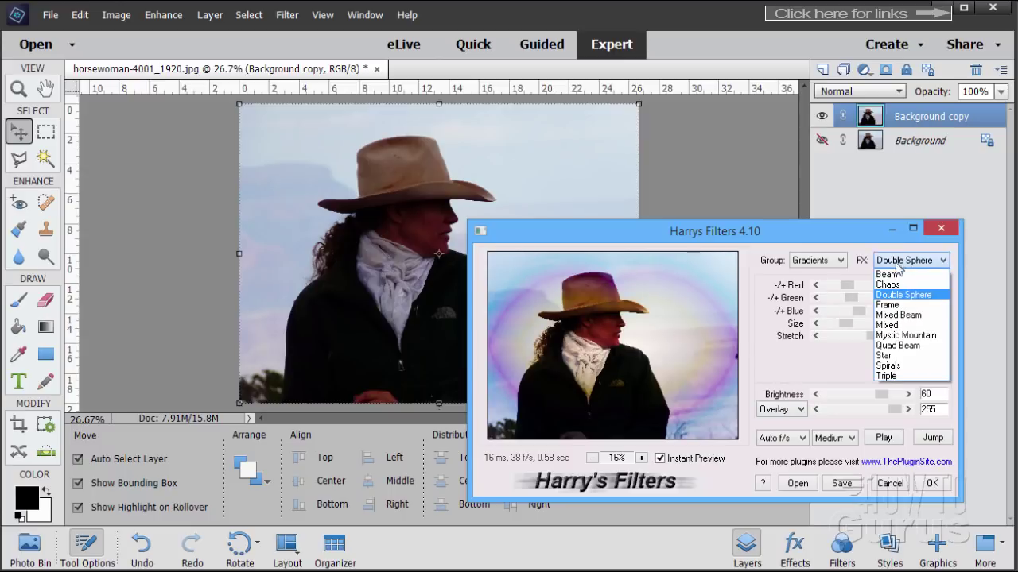
click(891, 308)
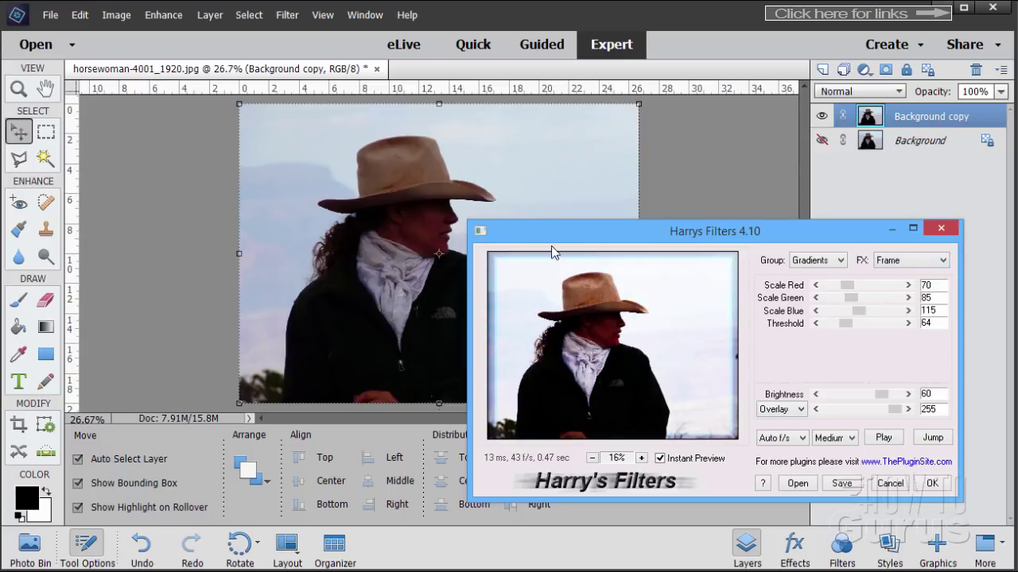
click(910, 260)
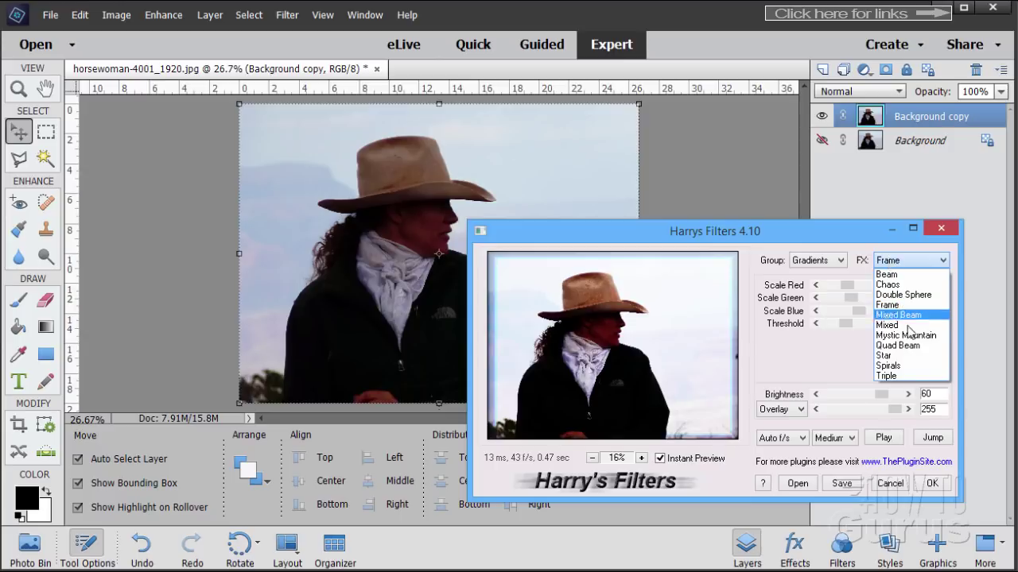
click(899, 346)
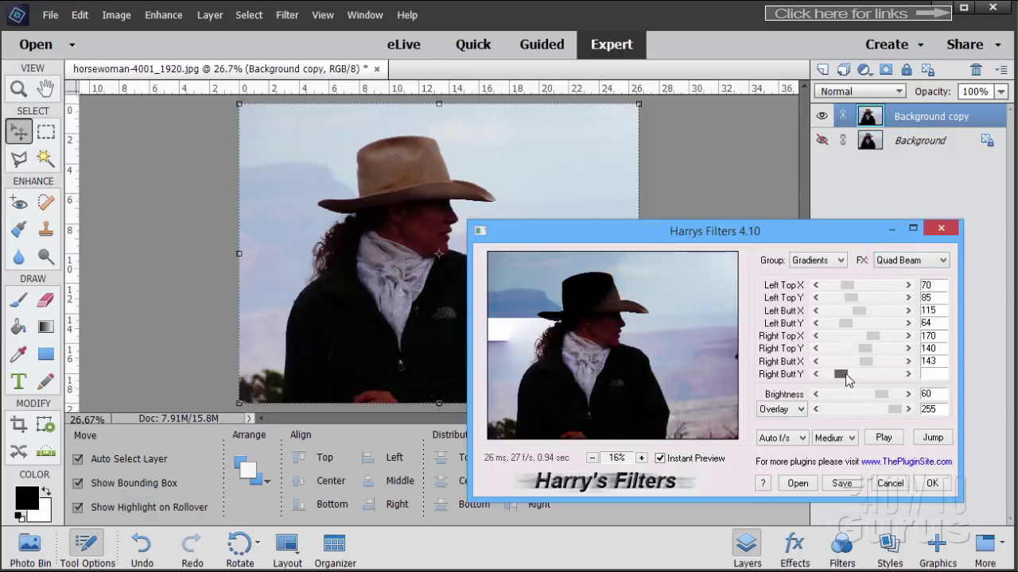
Reshape the Quad Beam with Normal blending by adjusting Right Butt Y and the corner positions.
drag(830, 380, 841, 392)
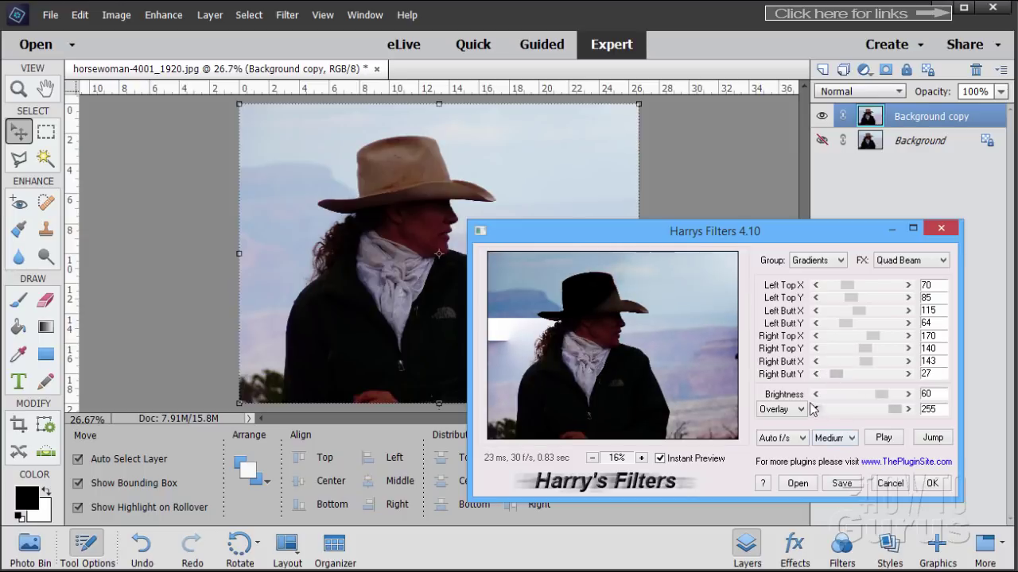
click(782, 408)
click(782, 205)
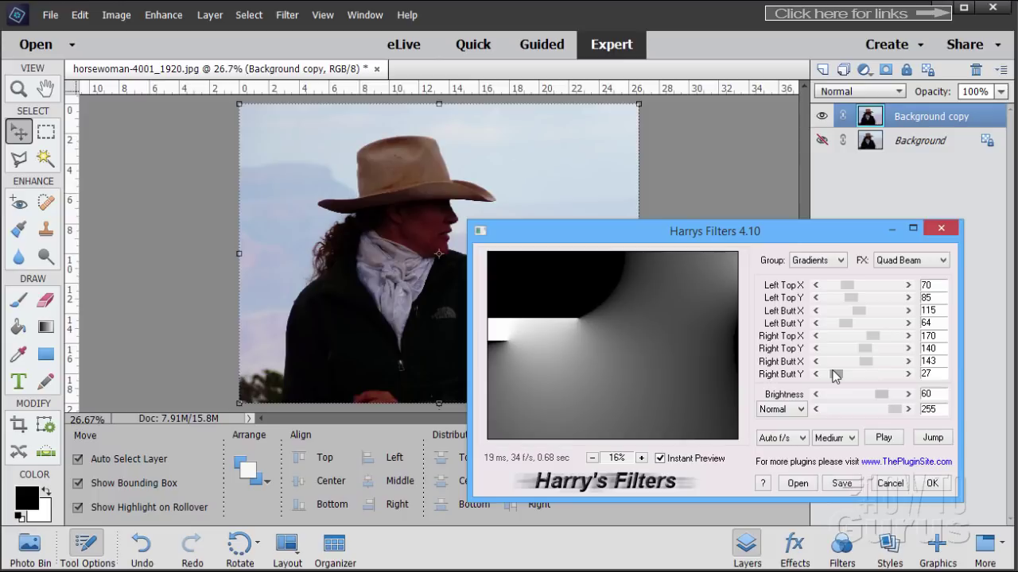
drag(834, 376, 865, 350)
click(545, 351)
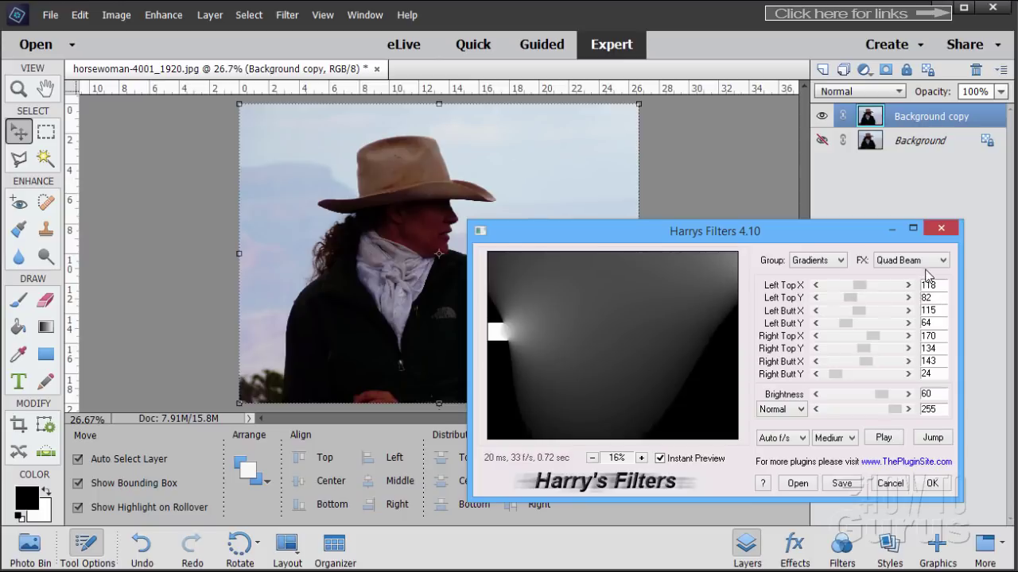
Try Star, then pick Spirals with Zoom 103, Multiply blending and Back off/on 209.
click(926, 266)
click(904, 364)
click(899, 261)
click(895, 367)
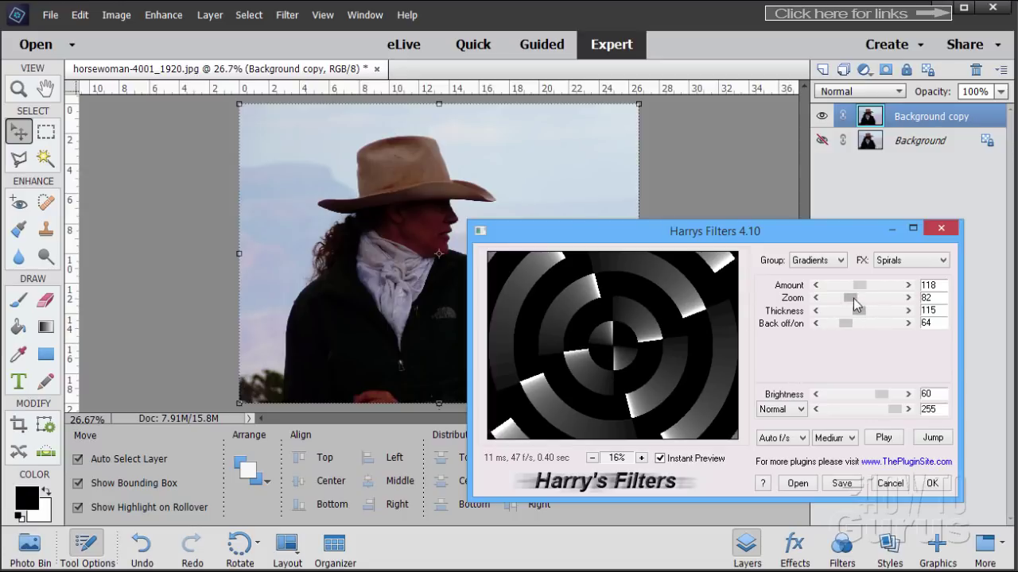
drag(854, 303, 860, 304)
click(802, 409)
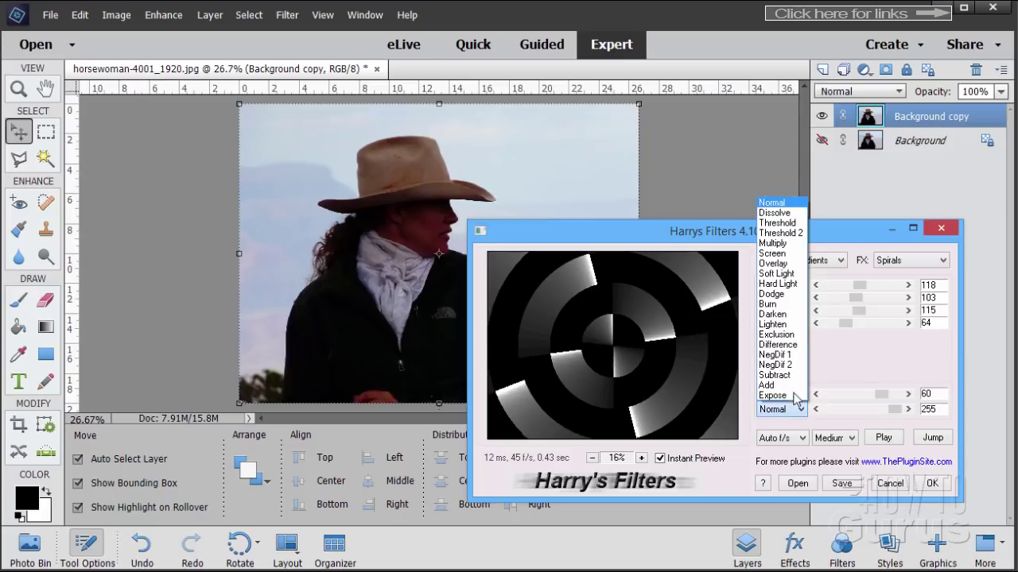
click(784, 243)
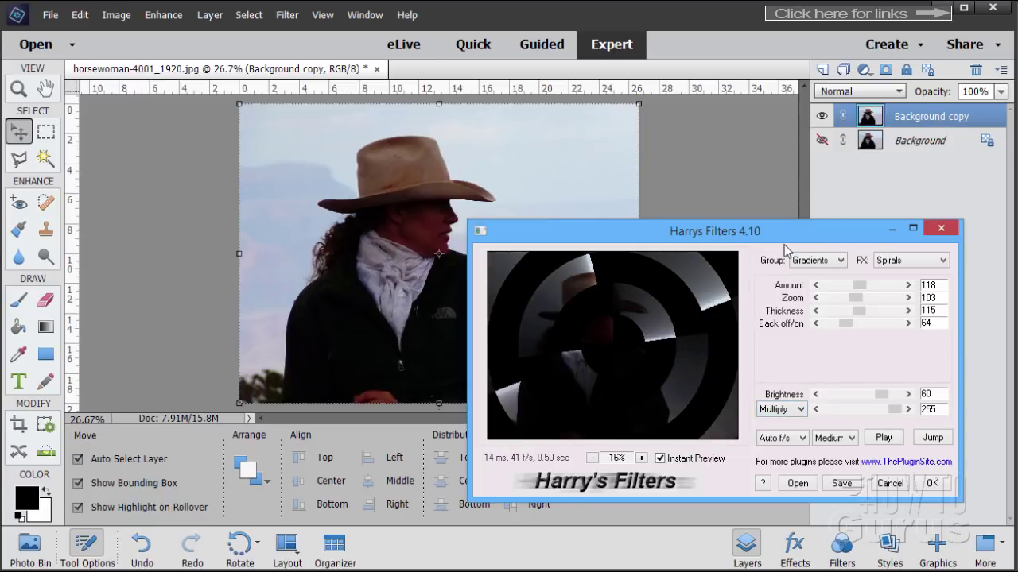
drag(839, 326, 883, 322)
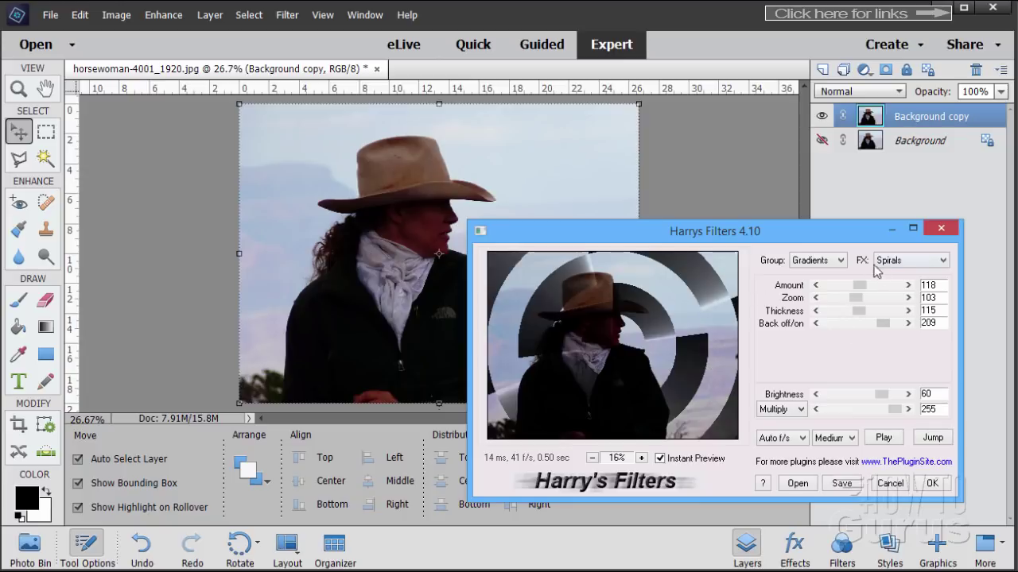
Switch to the Patterns group and select the Rasperry effect.
click(841, 261)
click(807, 305)
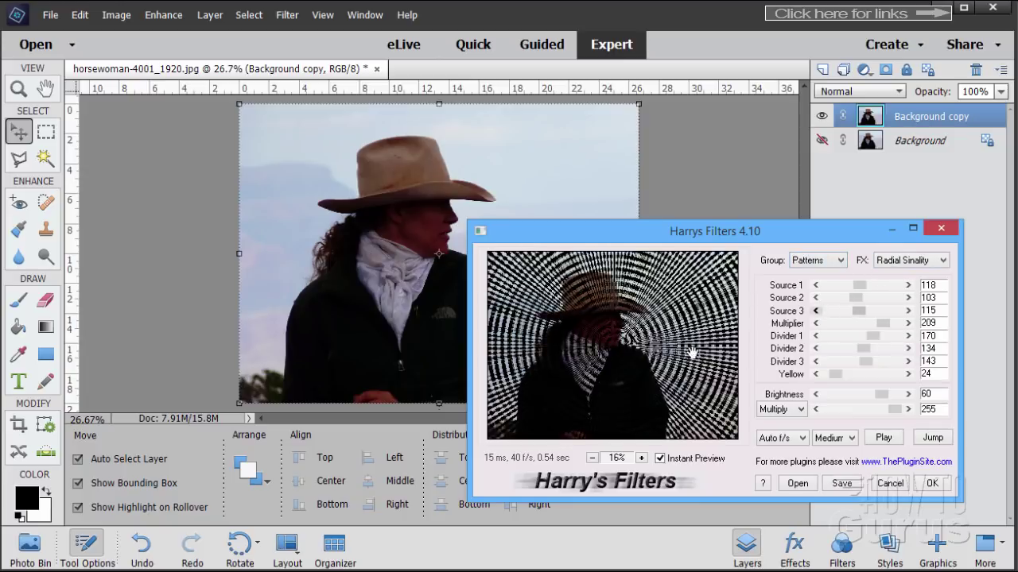
click(914, 265)
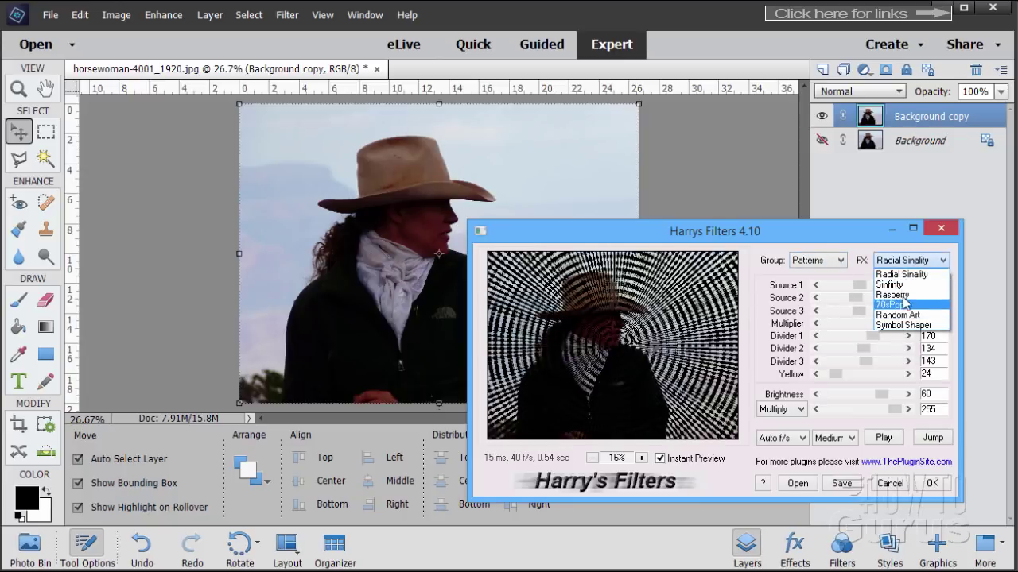
click(907, 299)
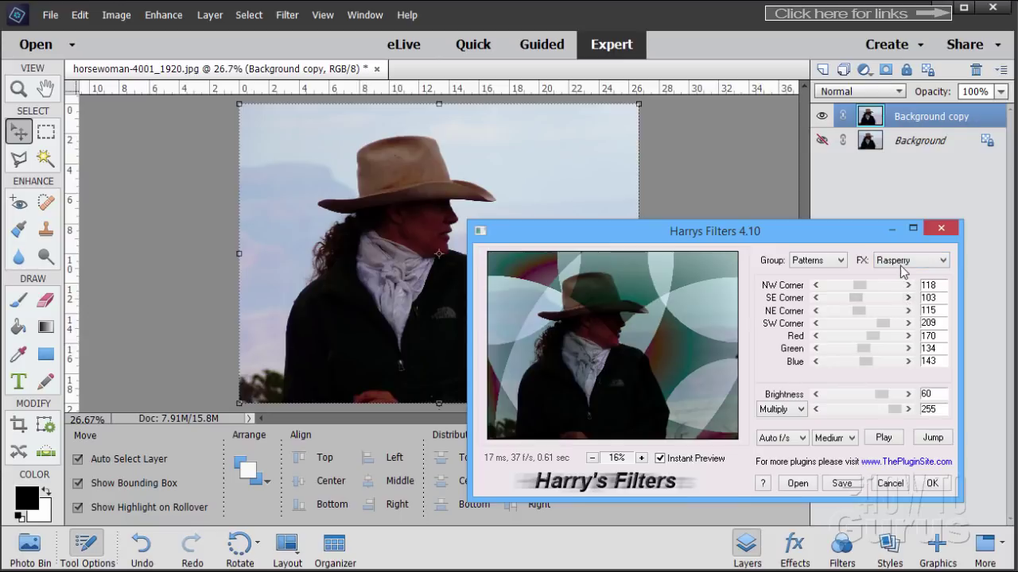
With Normal blending, set Blue to 179, NW Corner to 61 and raise Red.
click(801, 409)
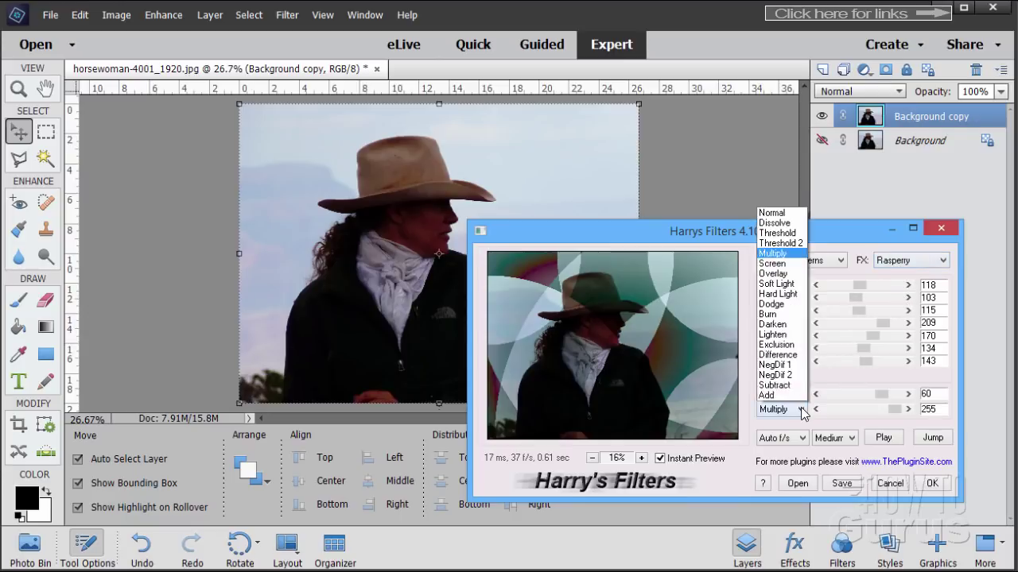
click(791, 209)
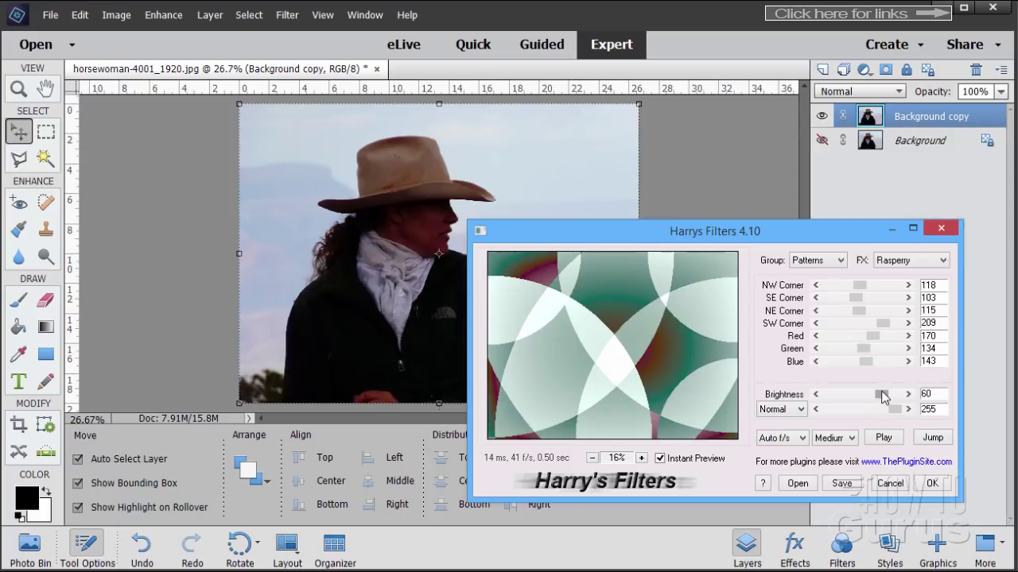
drag(866, 362, 875, 362)
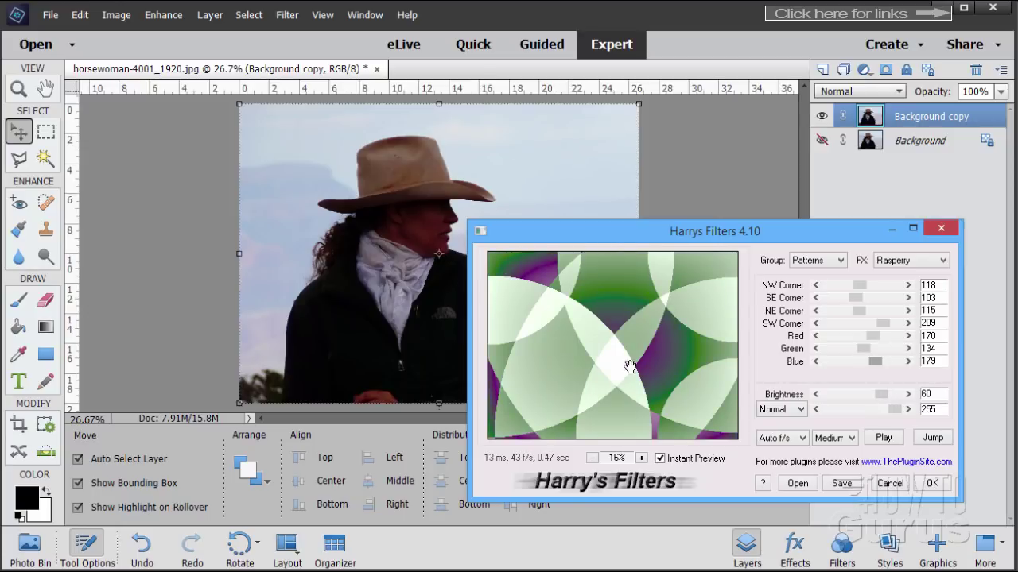
mouse_move(857, 285)
mouse_down()
mouse_move(842, 284)
mouse_move(870, 297)
mouse_move(851, 298)
mouse_up()
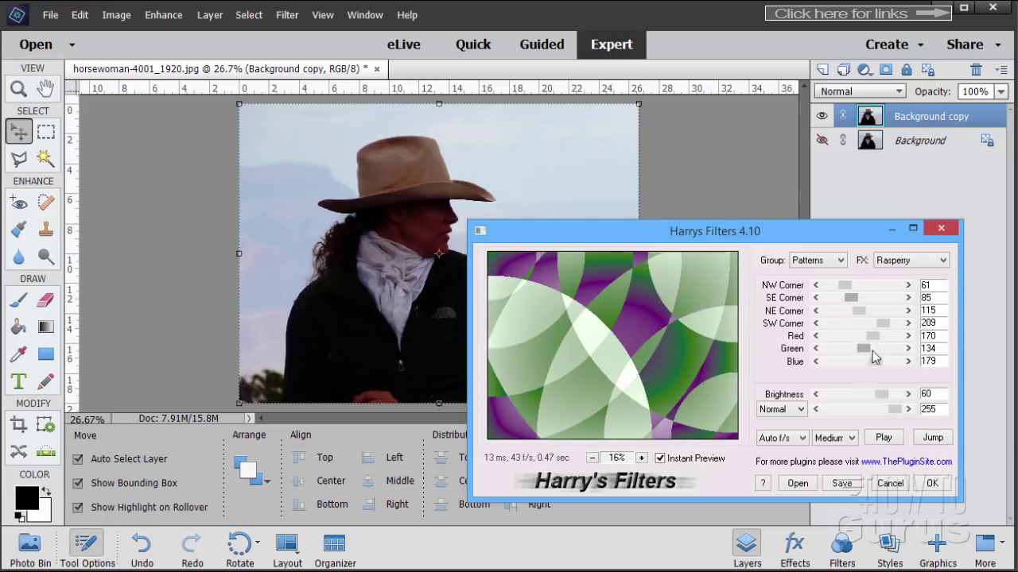
drag(873, 336, 857, 374)
Try Dodge, Exclusion, Screen and Threshold blending, then return to Normal.
click(779, 410)
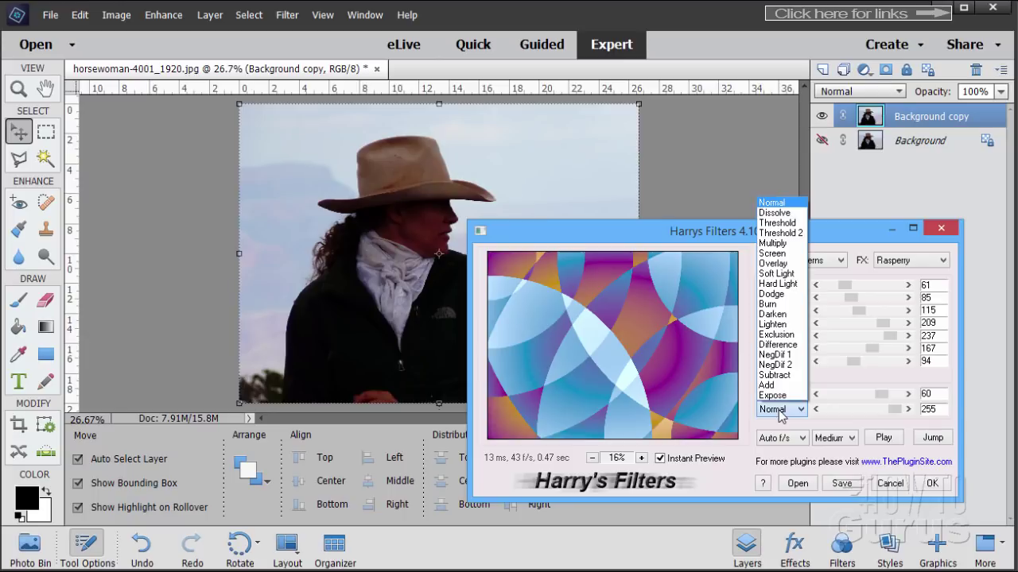
click(782, 301)
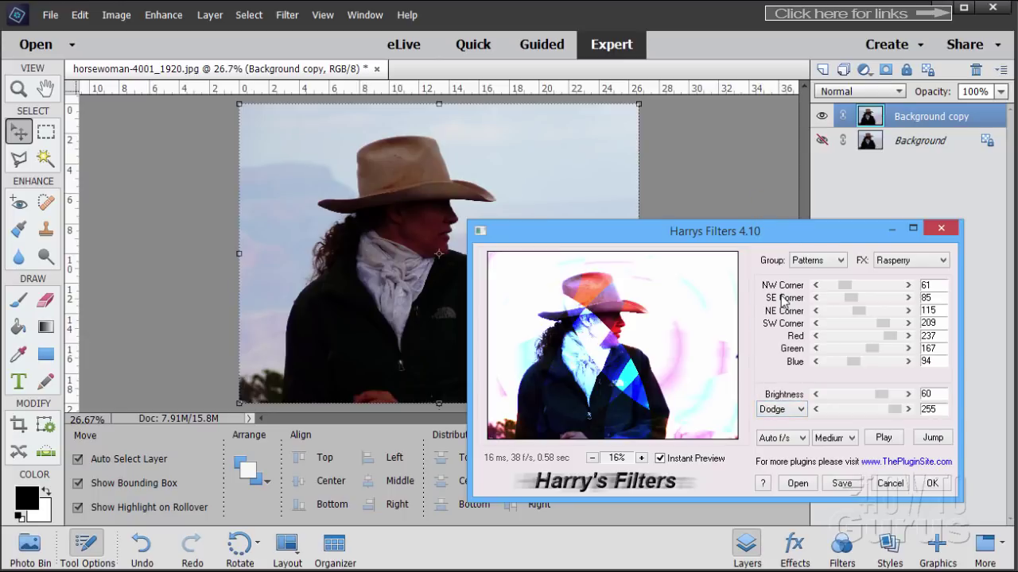
click(782, 409)
click(790, 340)
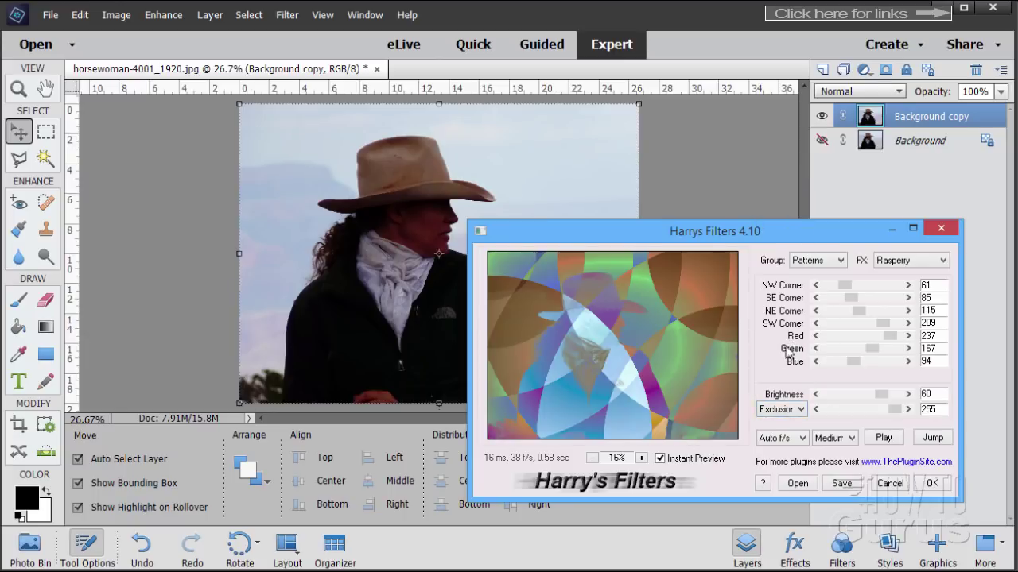
click(786, 409)
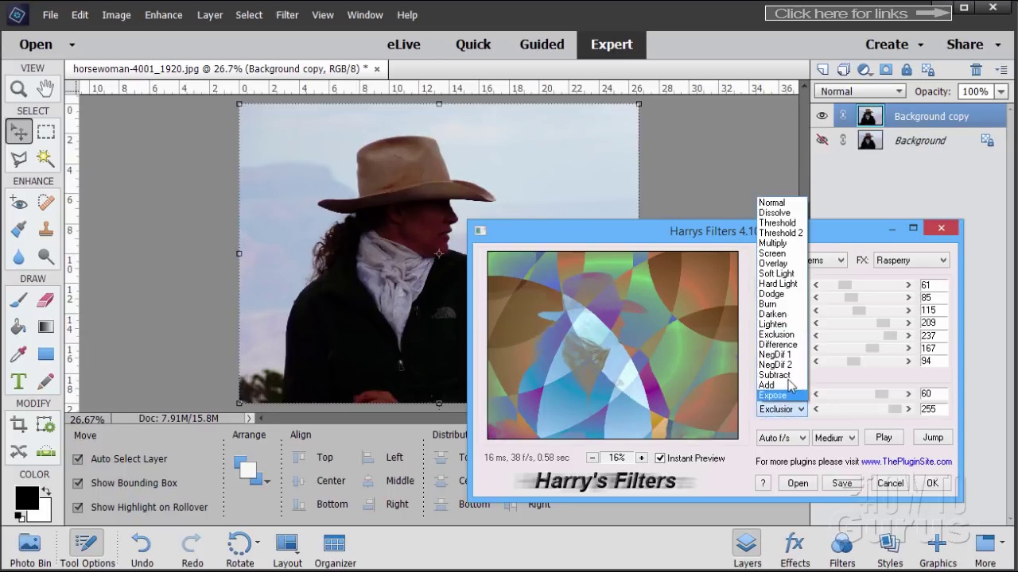
click(777, 256)
click(783, 410)
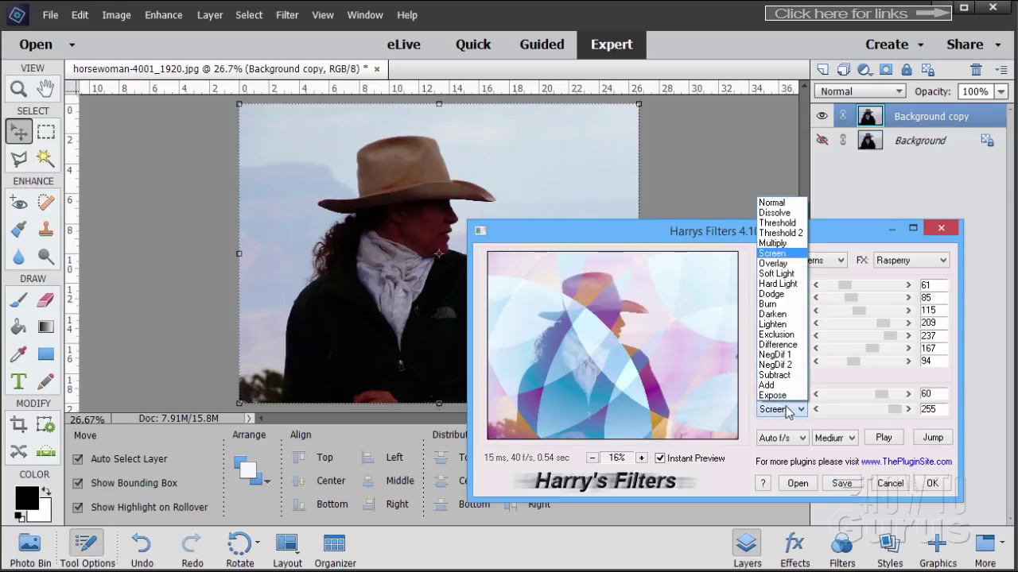
click(790, 235)
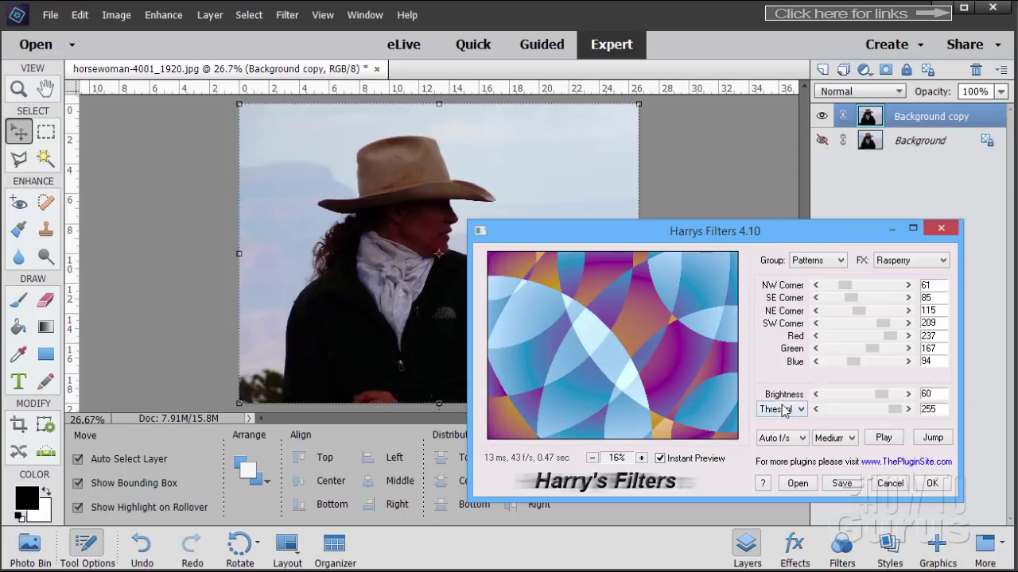
click(783, 409)
click(773, 203)
click(807, 261)
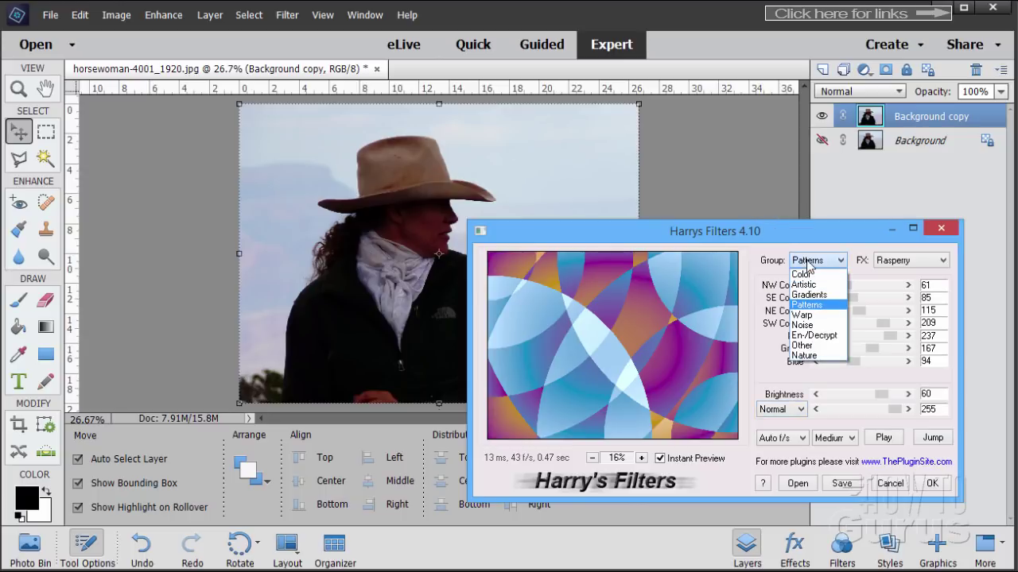
Switch to the Warp group and adjust the Swirl's Y Factor and Wave 1 sliders.
click(802, 315)
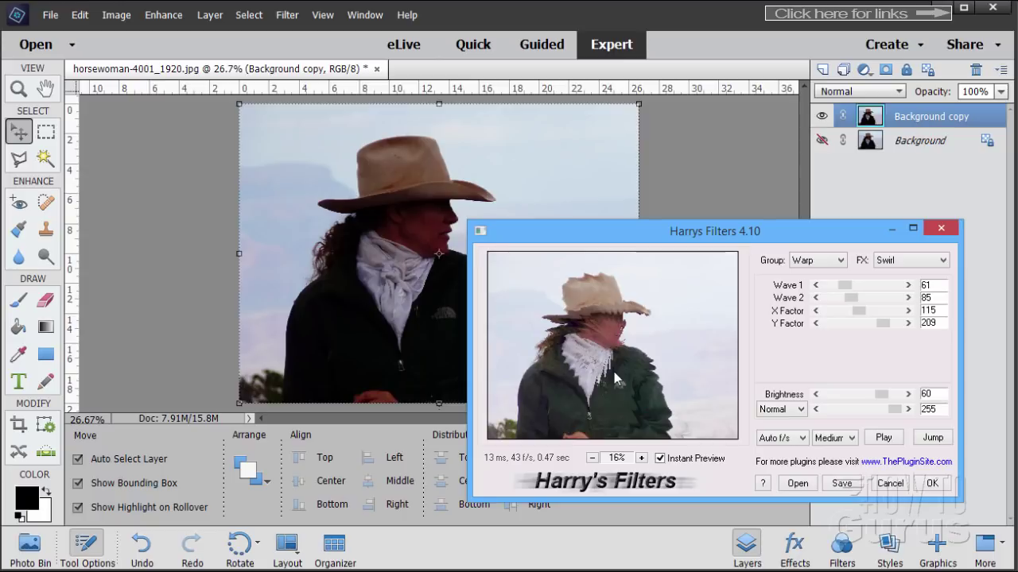
mouse_move(876, 325)
mouse_down()
mouse_move(815, 329)
mouse_move(857, 323)
mouse_up()
mouse_move(844, 288)
mouse_down()
mouse_move(873, 287)
mouse_move(847, 289)
mouse_up()
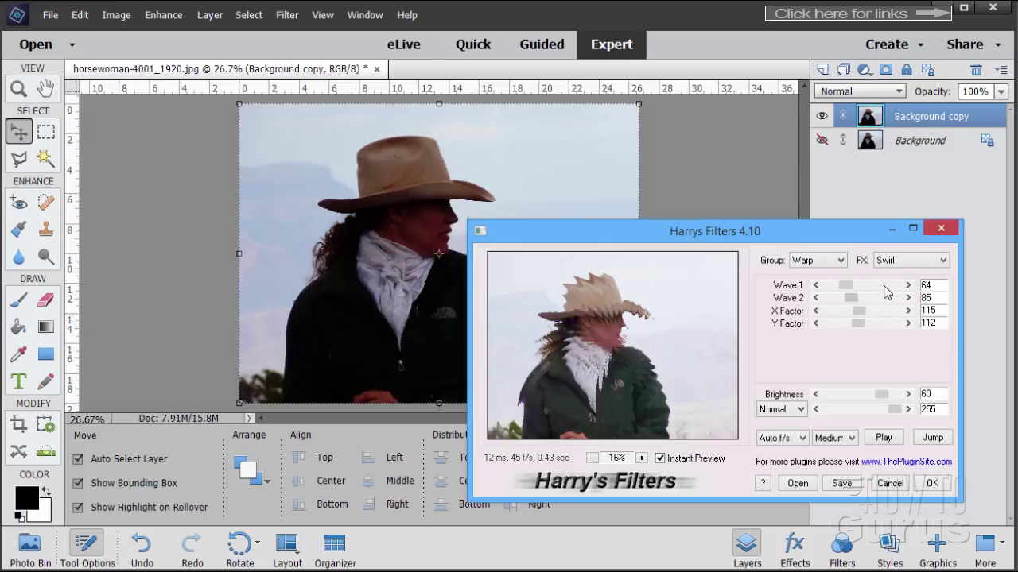
Switch the warp effect to Wonderland and set X Wave to 30.
click(895, 266)
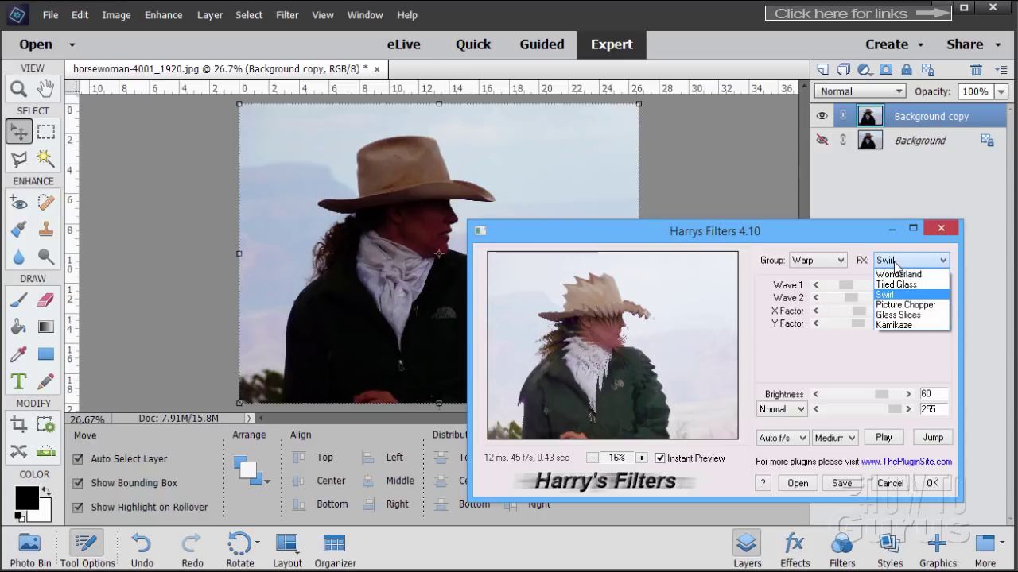
click(913, 278)
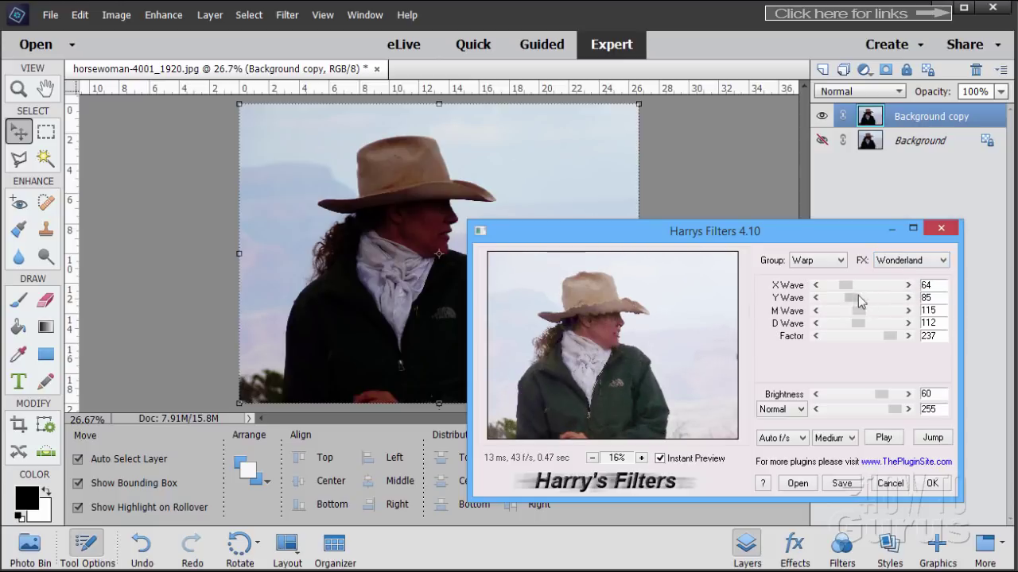
mouse_move(852, 292)
mouse_down()
mouse_move(875, 288)
mouse_move(841, 288)
mouse_move(874, 300)
mouse_move(865, 302)
mouse_up()
Preview the Tiled Glass warp with Tile Height raised to 82.
click(888, 267)
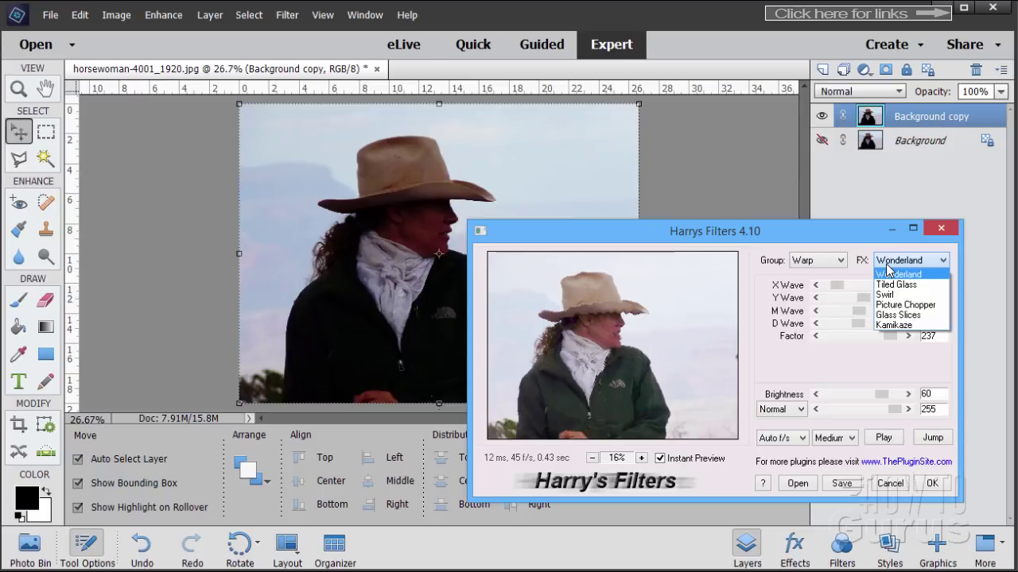
click(891, 284)
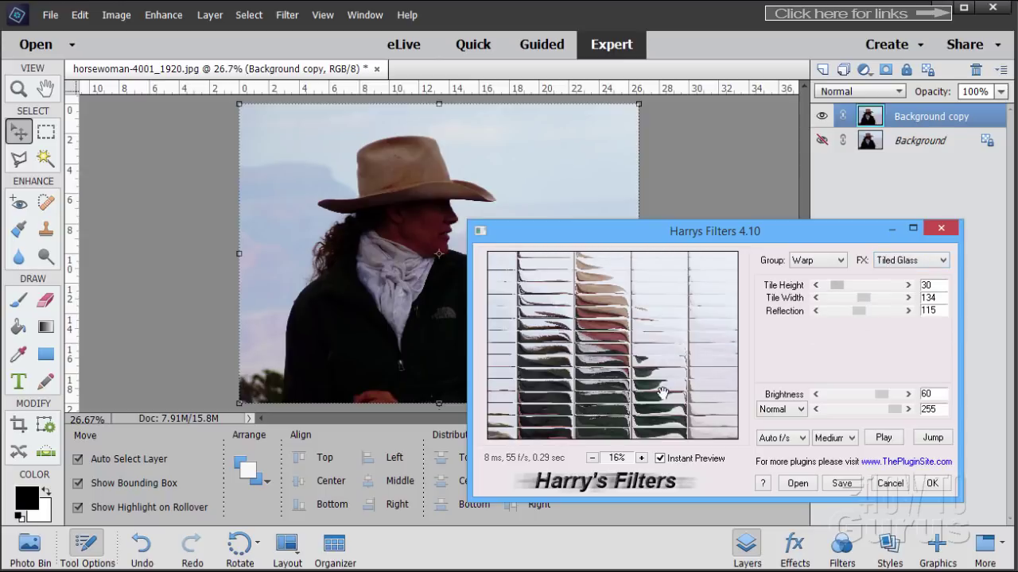
drag(837, 289, 867, 315)
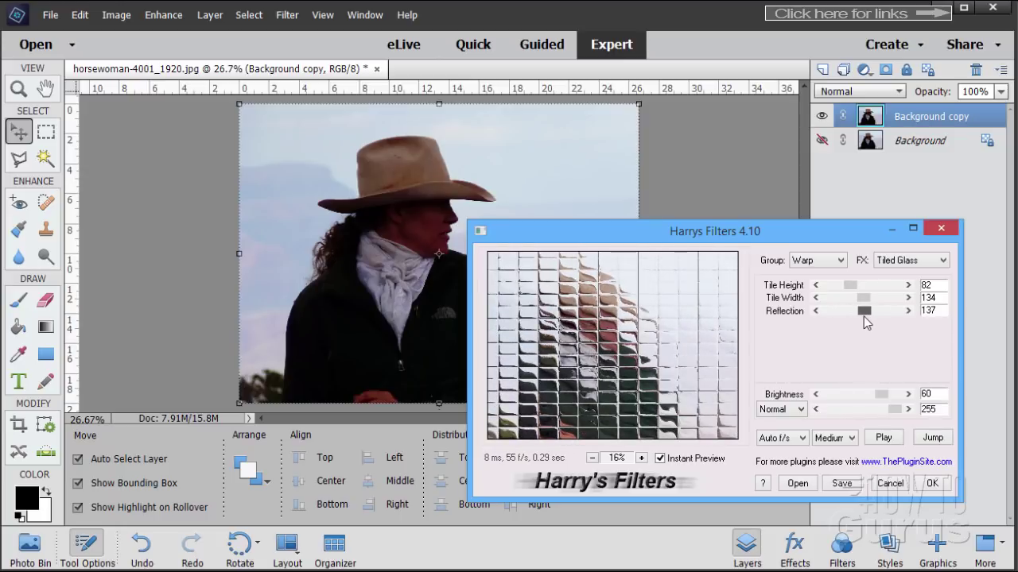
Switch to Picture Chopper with X Chop 0 and Y Chop raised to 255.
click(911, 263)
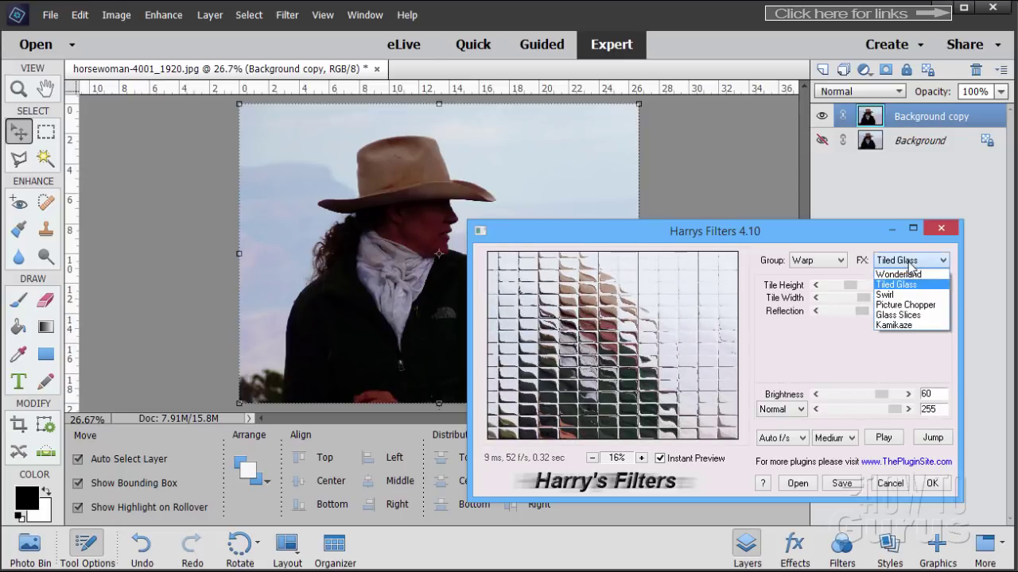
click(903, 305)
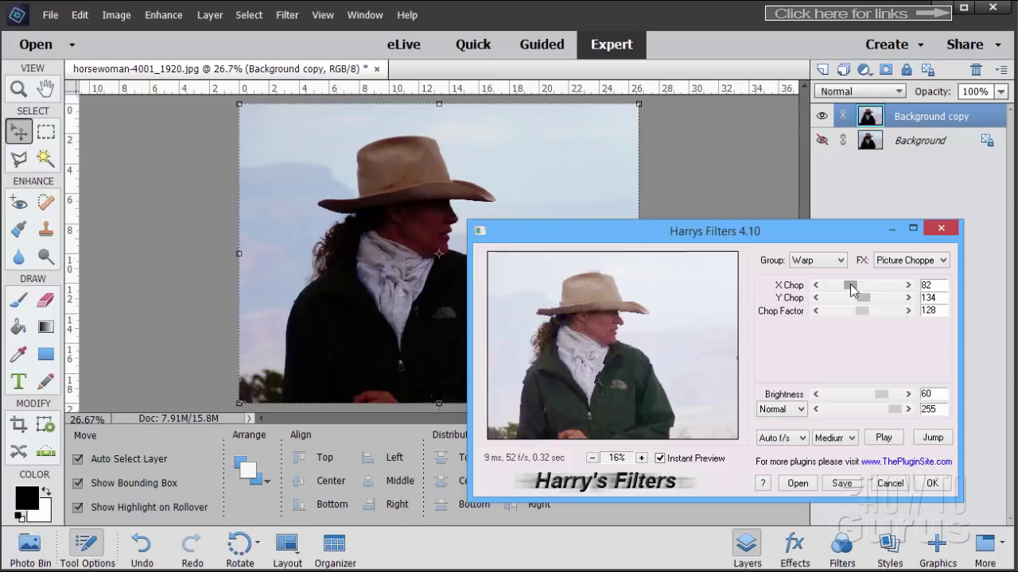
drag(850, 284, 847, 317)
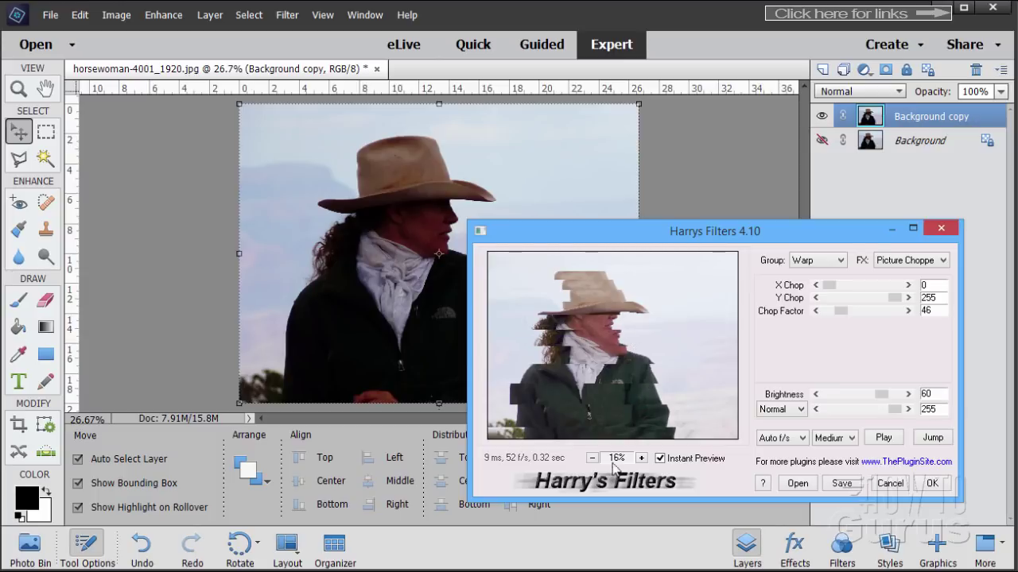
Inspect the preview at 100% near the nose, lower Chop Factor to 15, and apply with OK.
click(641, 458)
click(641, 459)
click(641, 459)
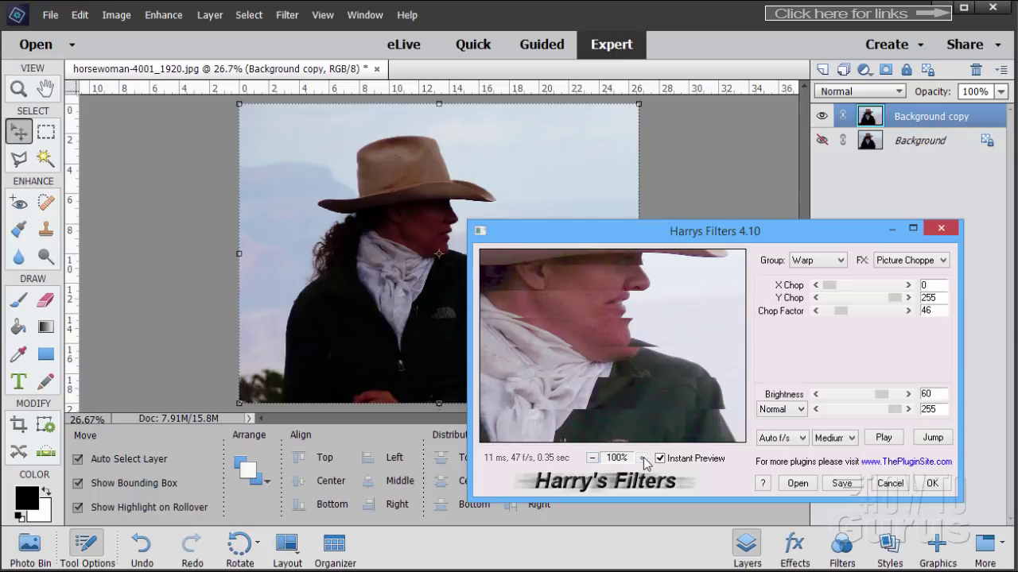
drag(674, 286, 594, 371)
drag(839, 310, 833, 317)
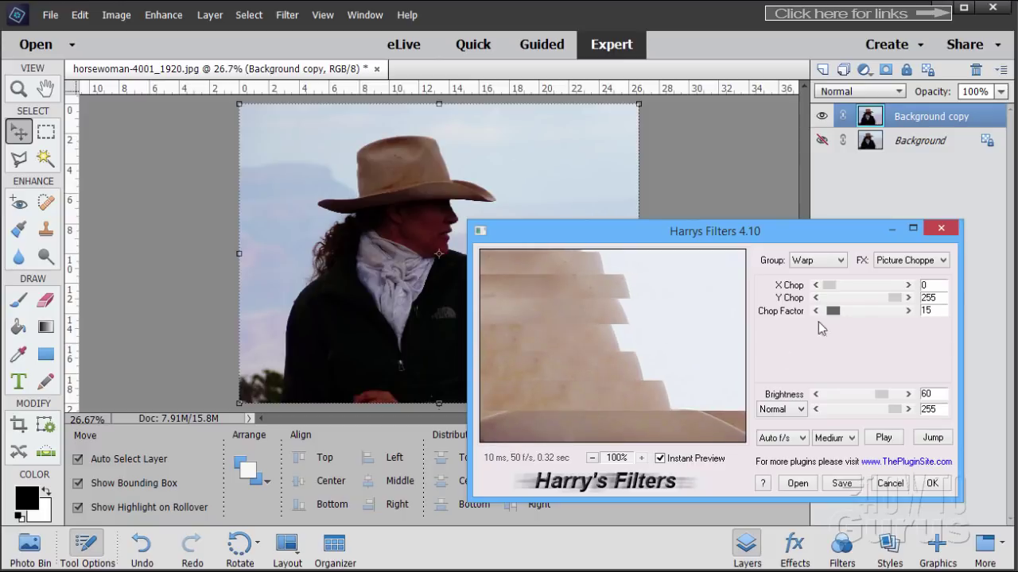
click(931, 484)
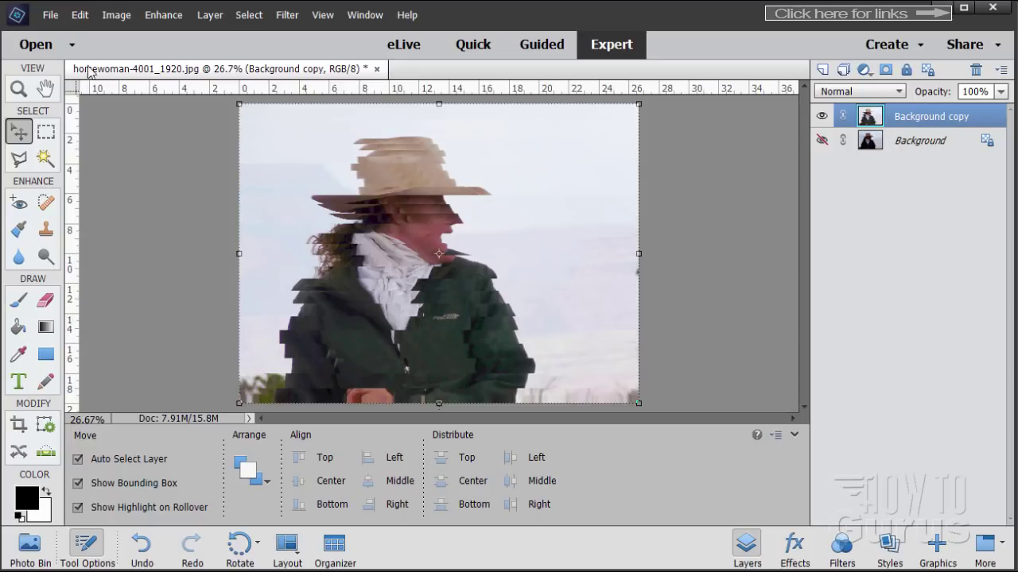
Undo the Harry's Filters effect and reopen Harrys Filters 4.10 from Filter > The Plugin Site.
click(80, 15)
click(104, 31)
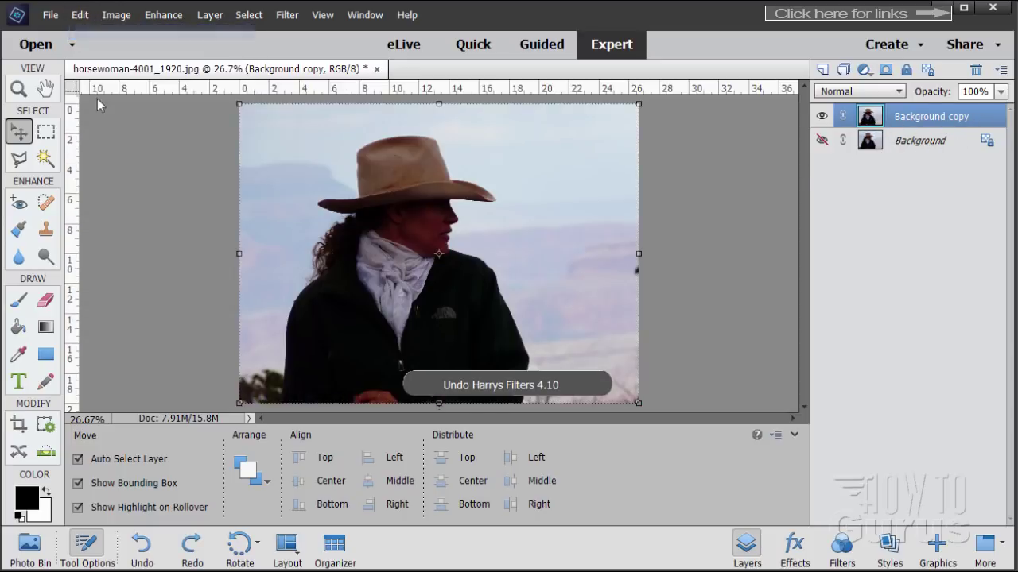
click(286, 15)
mouse_move(349, 320)
click(470, 321)
drag(604, 117, 786, 188)
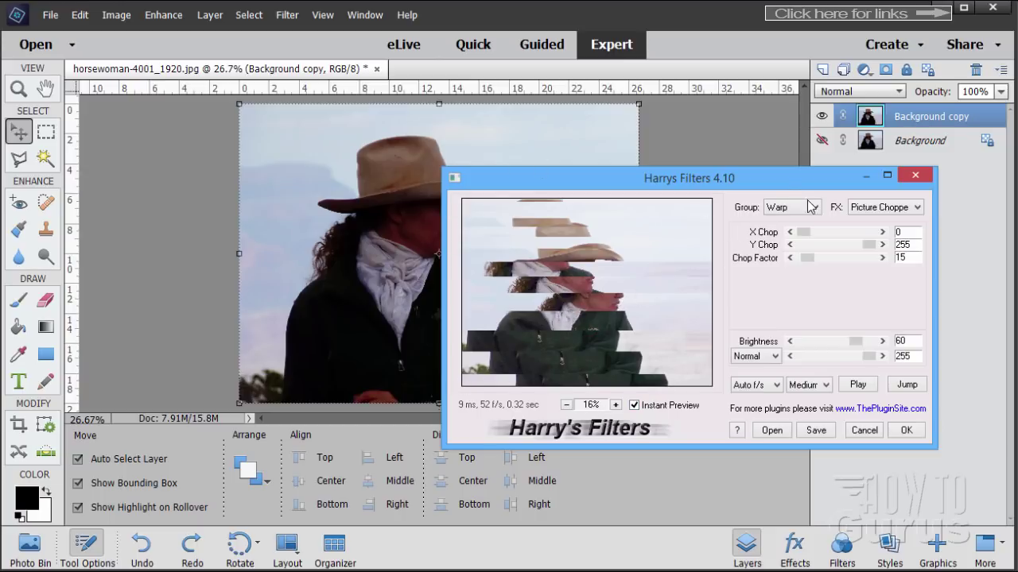
Switch to the Noise group and preview Circular Noise, Grain Maker and Nail Art.
click(815, 209)
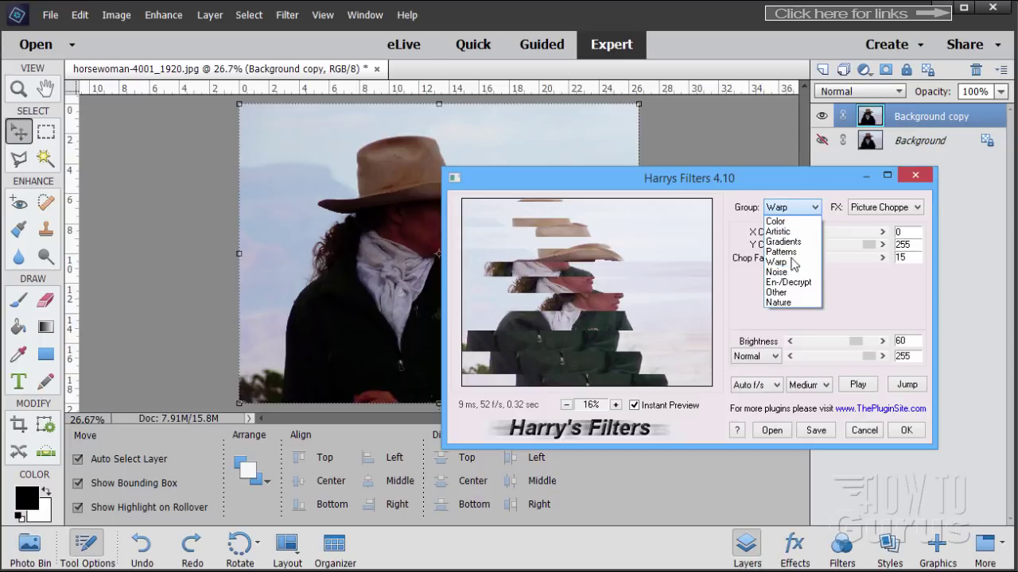
click(787, 275)
click(872, 212)
click(875, 221)
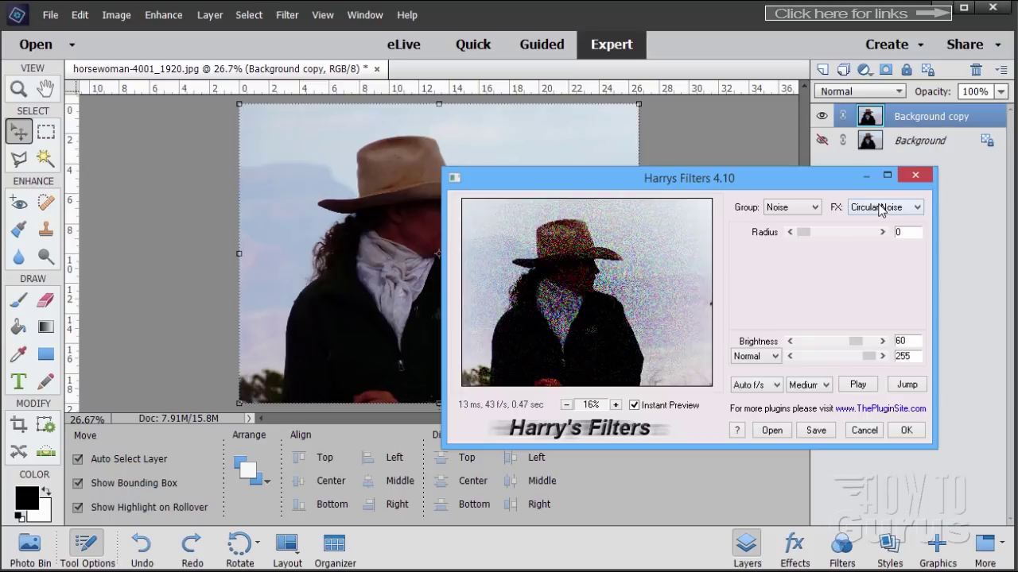
click(881, 208)
click(878, 231)
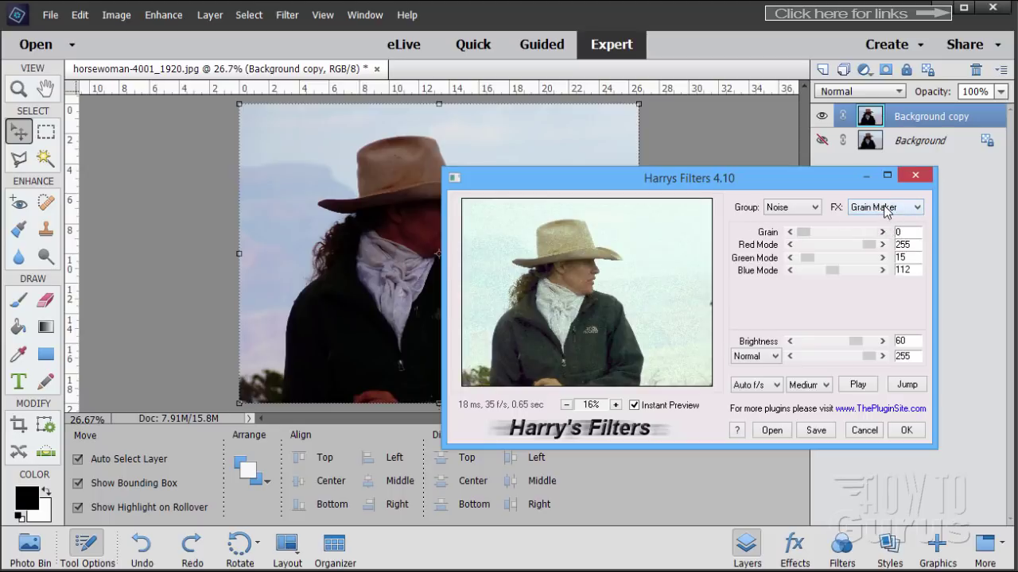
click(894, 208)
click(873, 241)
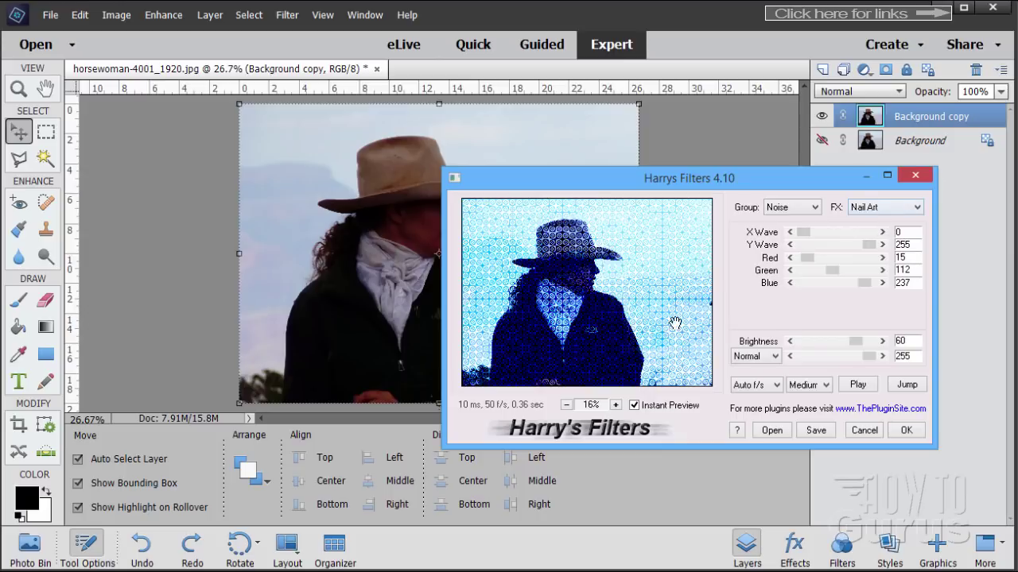
Preview the Noisy Blur, Noise Reducer and Digital Cutter noise effects.
click(867, 213)
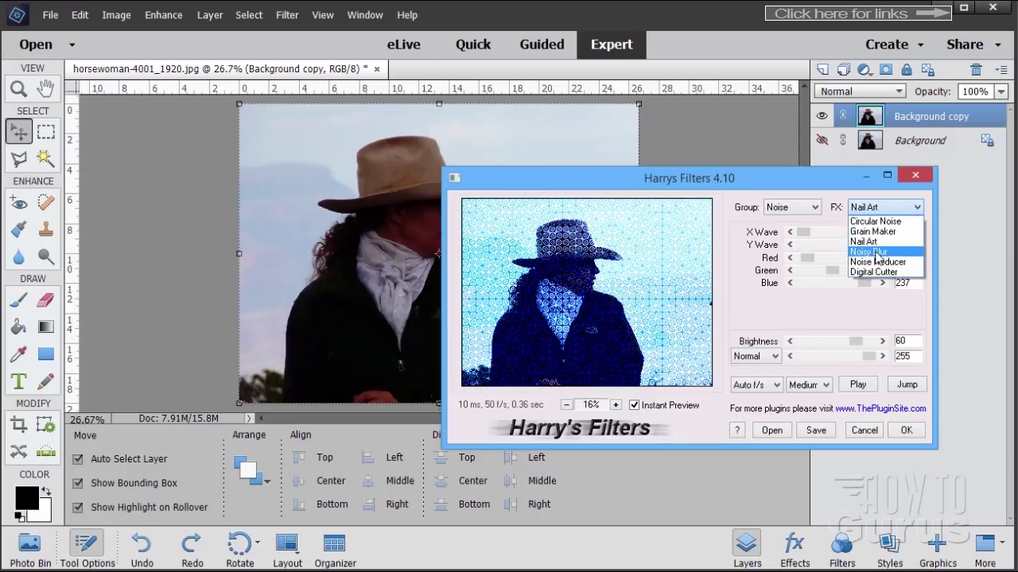
click(878, 257)
click(880, 209)
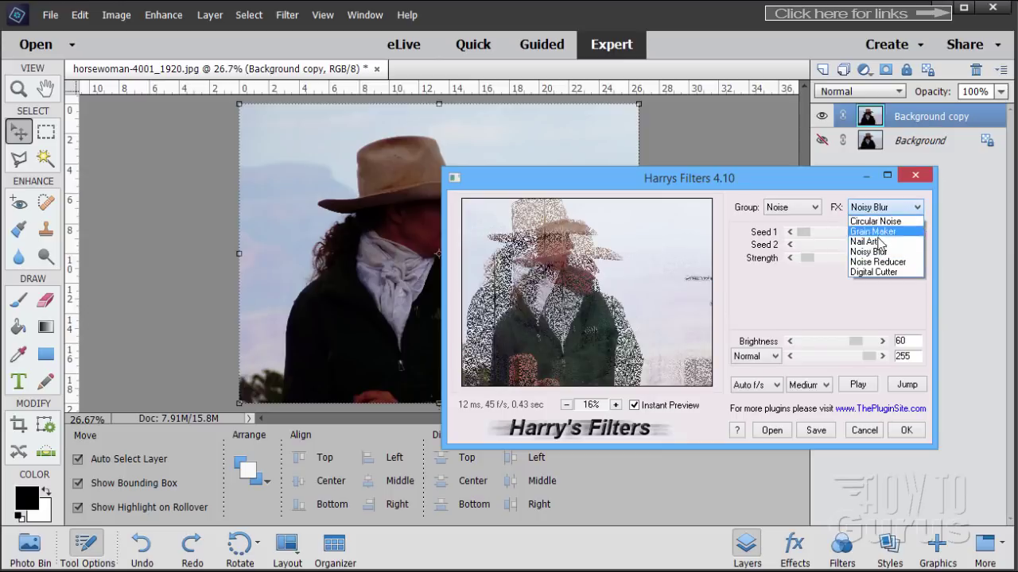
click(881, 265)
click(852, 213)
click(878, 267)
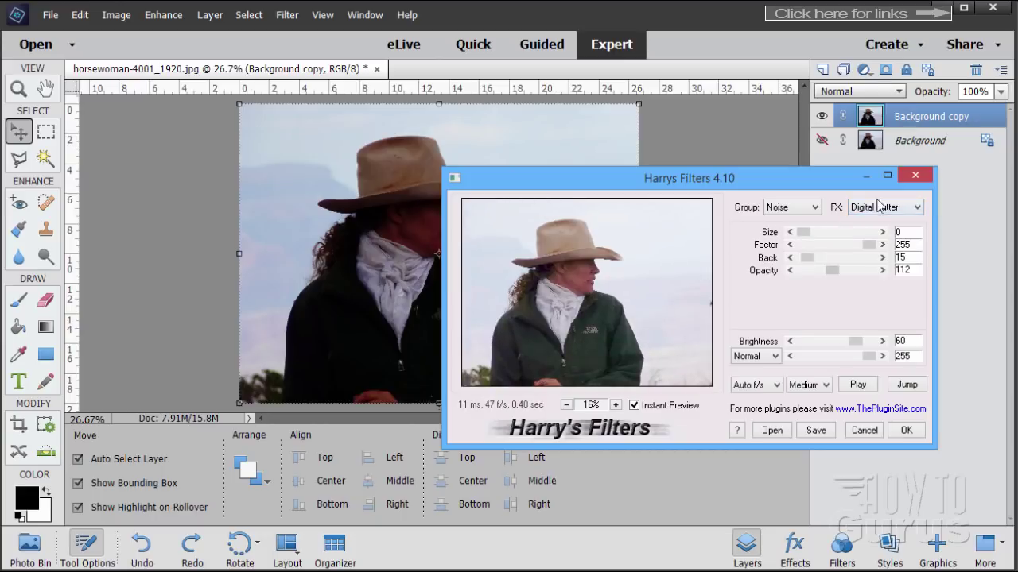
click(814, 207)
Switch to the En-/Decrypt group and preview Moire Encryption, then Color.
click(787, 279)
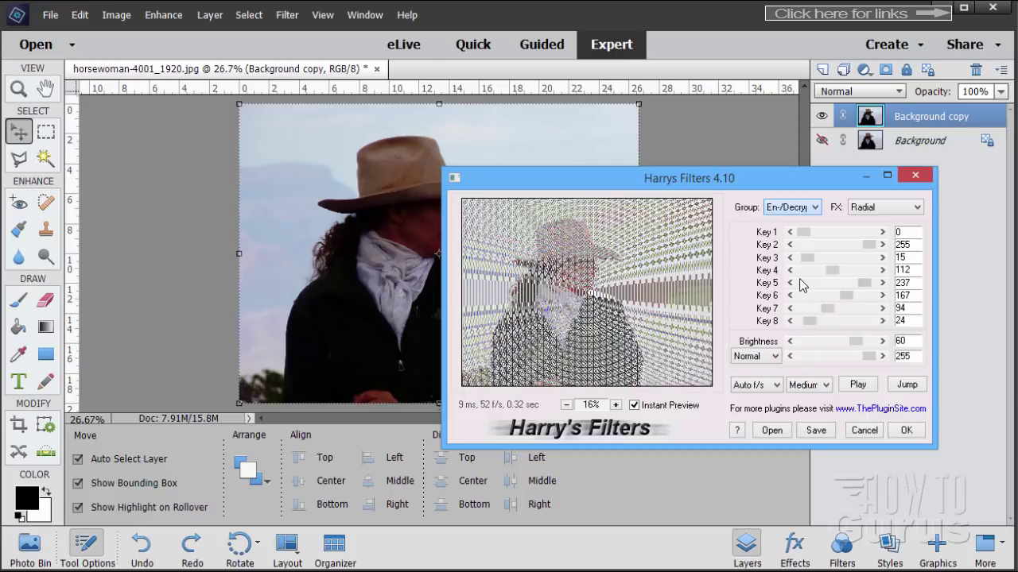
click(884, 208)
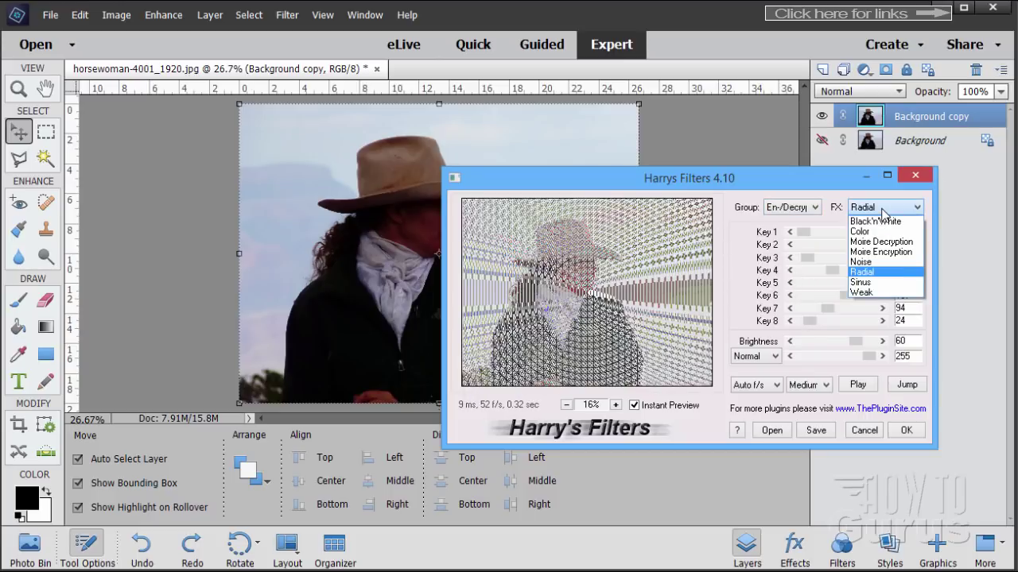
click(886, 253)
click(883, 208)
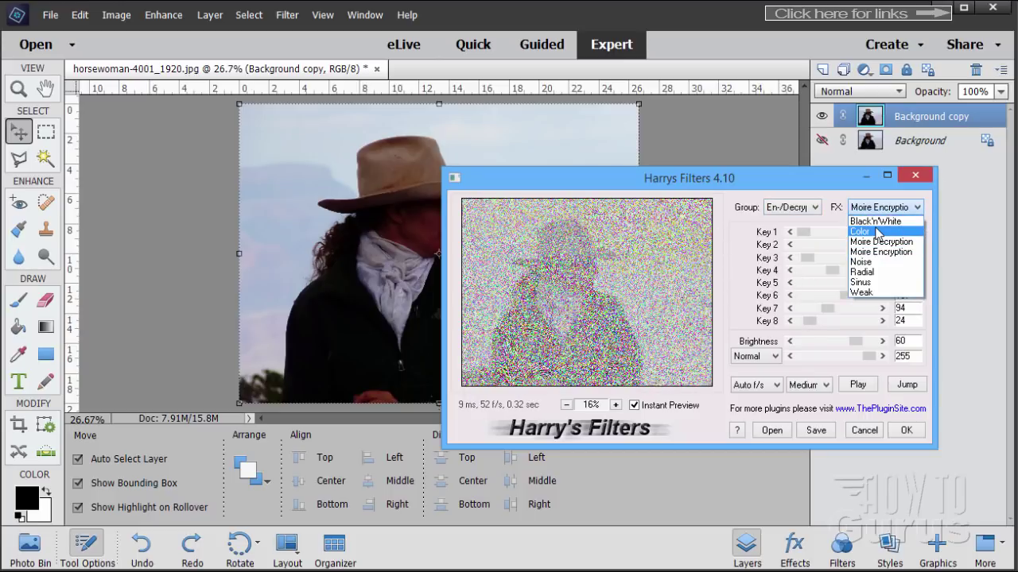
click(877, 229)
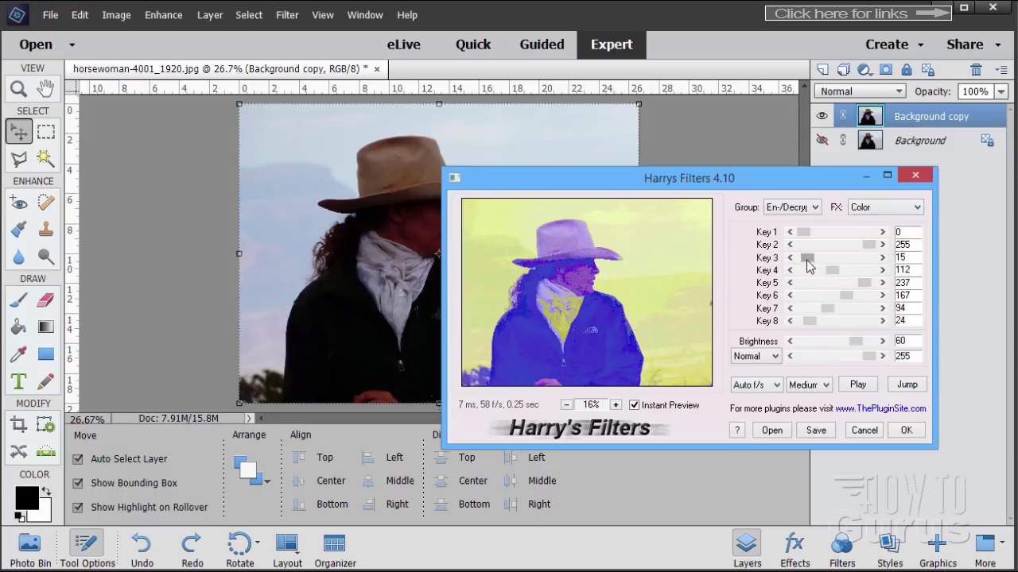
Raise the Color effect's Key 3 to 70.
drag(808, 265, 807, 326)
click(872, 209)
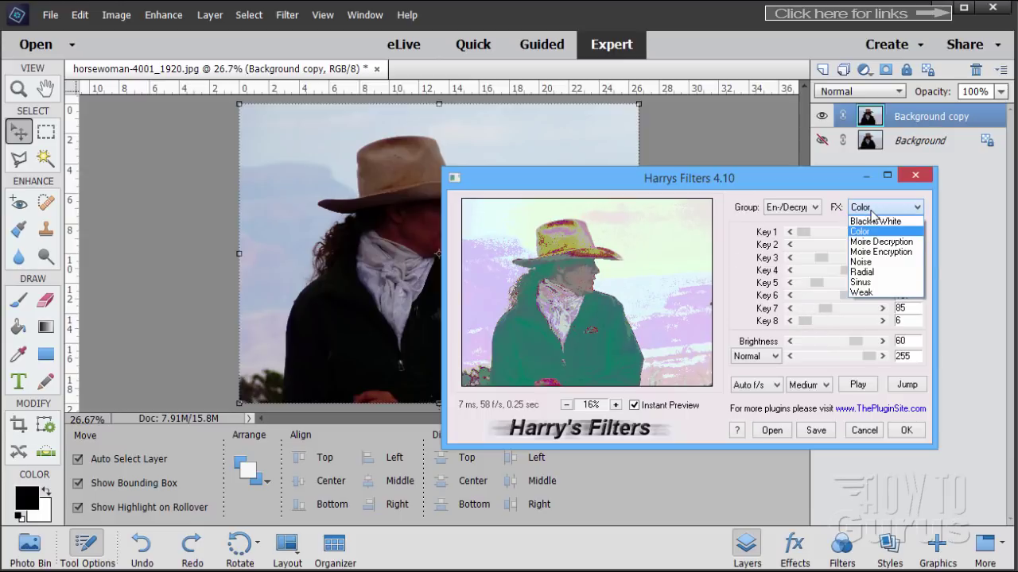
click(805, 211)
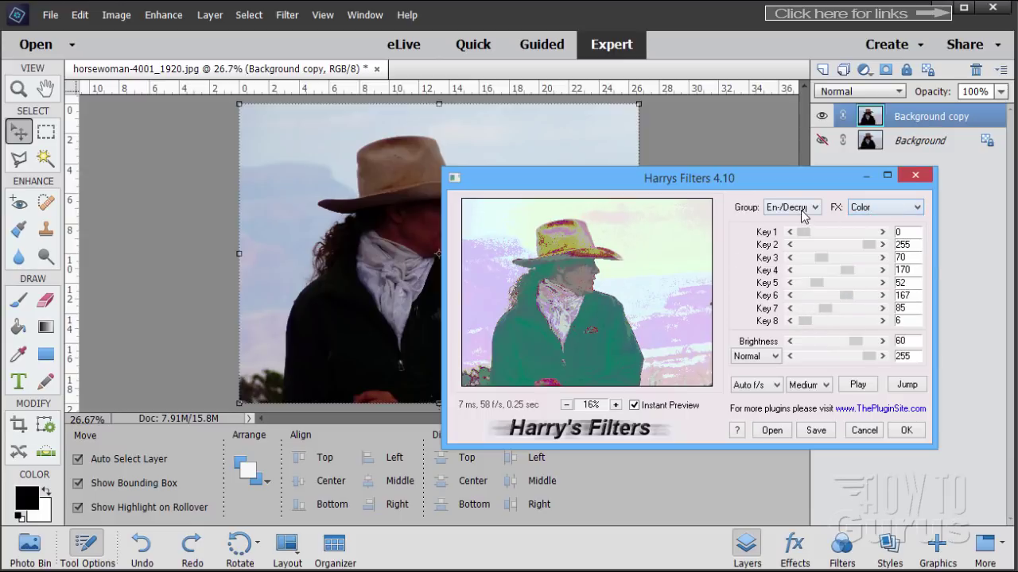
click(804, 211)
Switch to the Other group and select the Convolver effect.
click(781, 293)
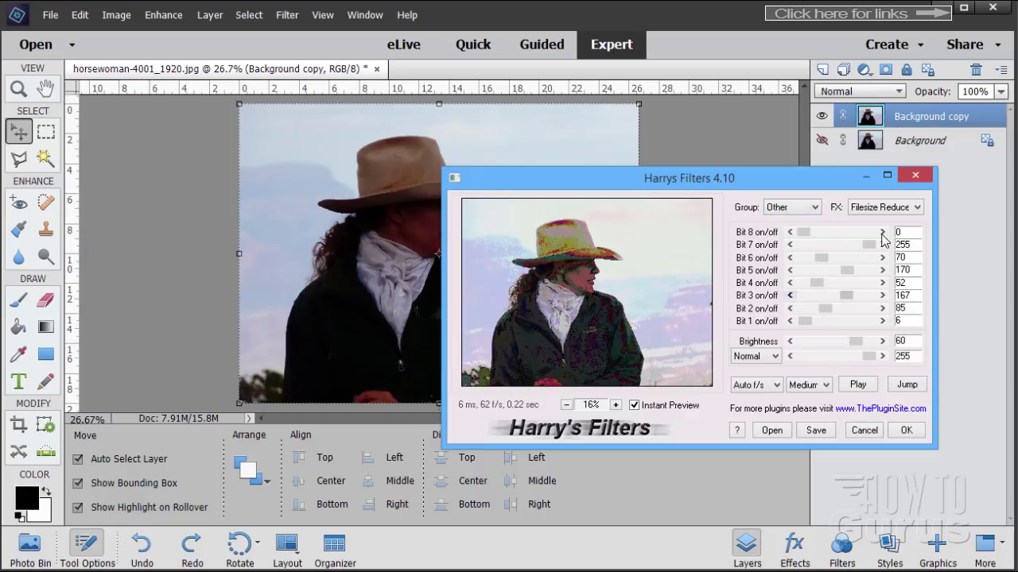
click(879, 210)
click(889, 221)
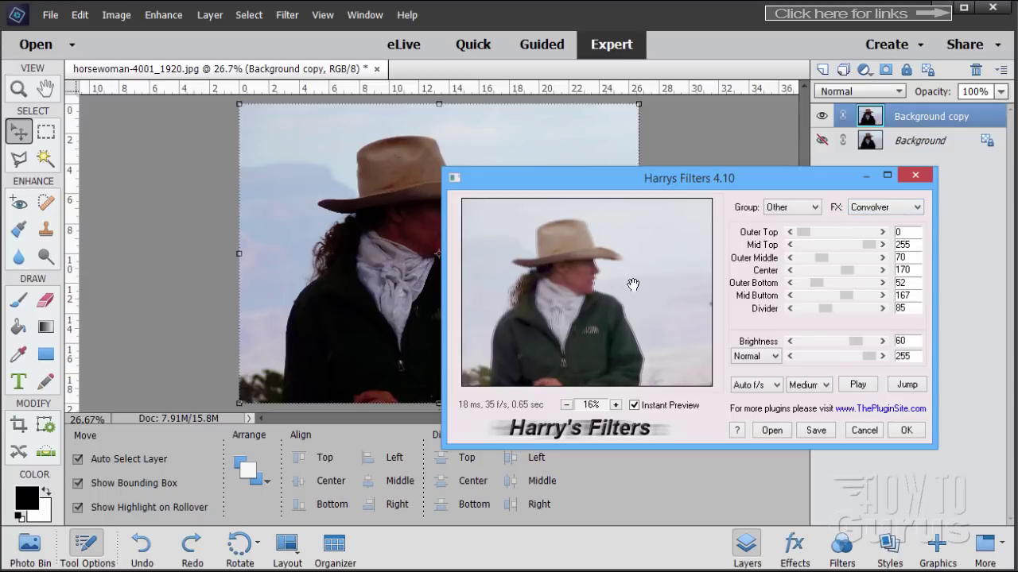
Raise Outer Top, then push Outer Middle up and back down for a brighter sketch look.
drag(804, 234, 862, 249)
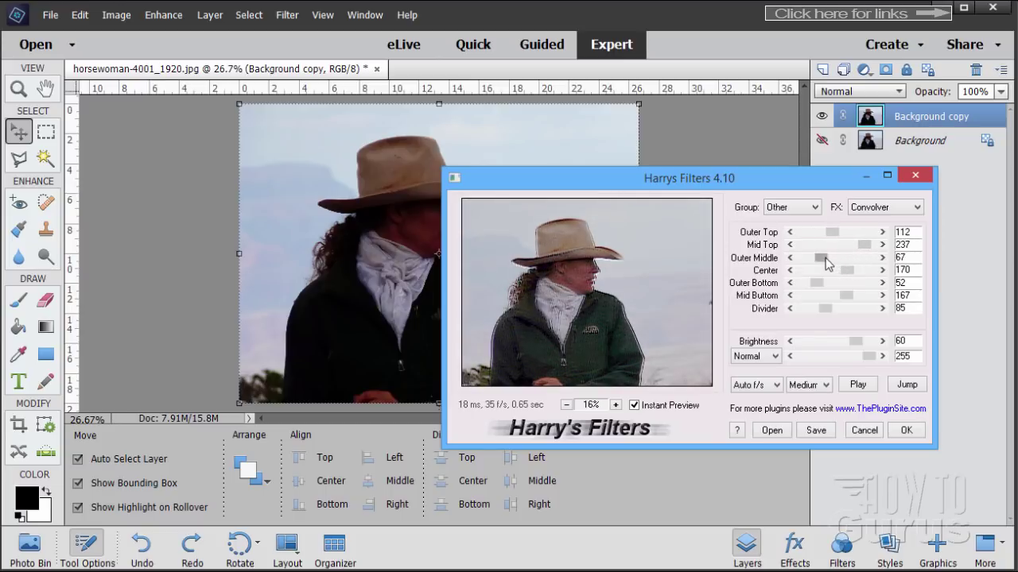
mouse_move(827, 264)
mouse_down()
mouse_move(846, 264)
mouse_move(838, 261)
mouse_up()
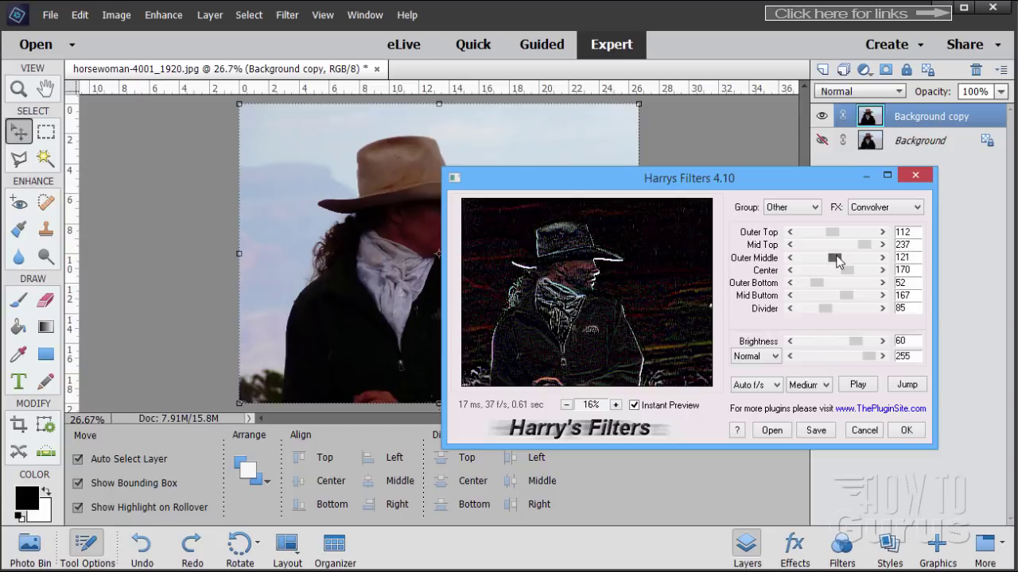
drag(836, 259, 854, 300)
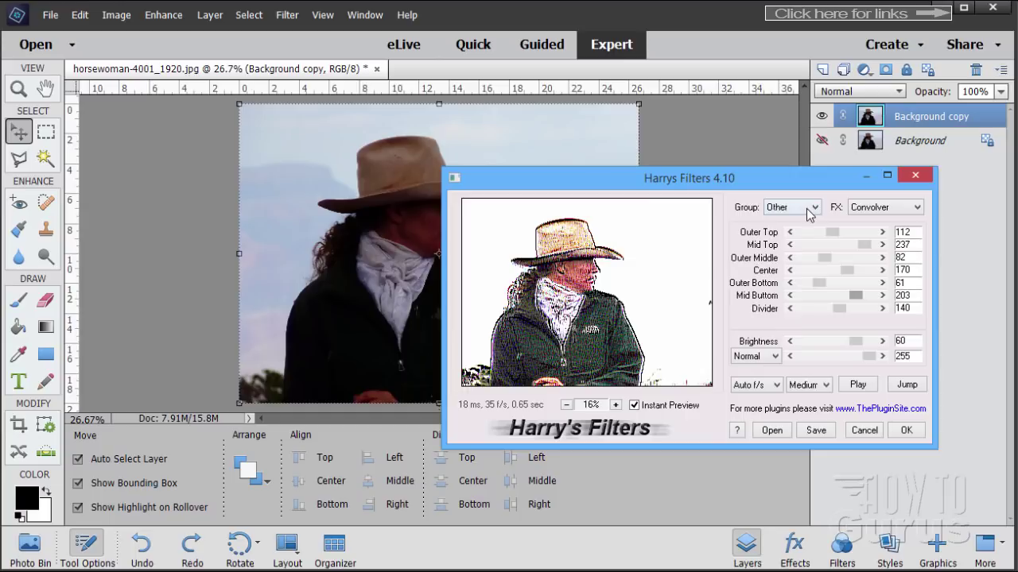
Preview the Other effects Overpainting, Quadrant Flip, Streamer, Zoom and Convolver Pro on the photo.
click(809, 213)
click(868, 208)
click(868, 208)
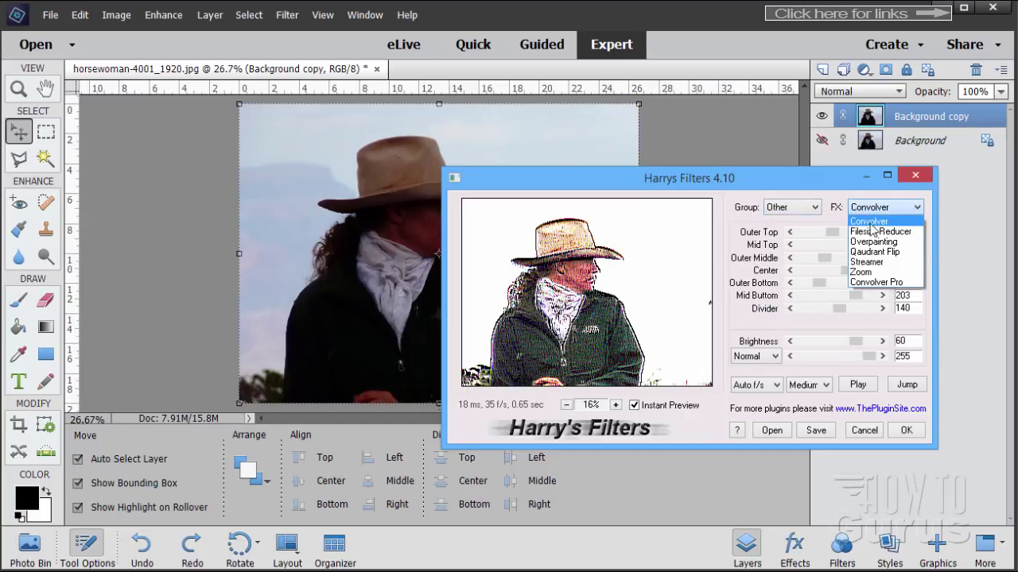
click(873, 241)
click(885, 208)
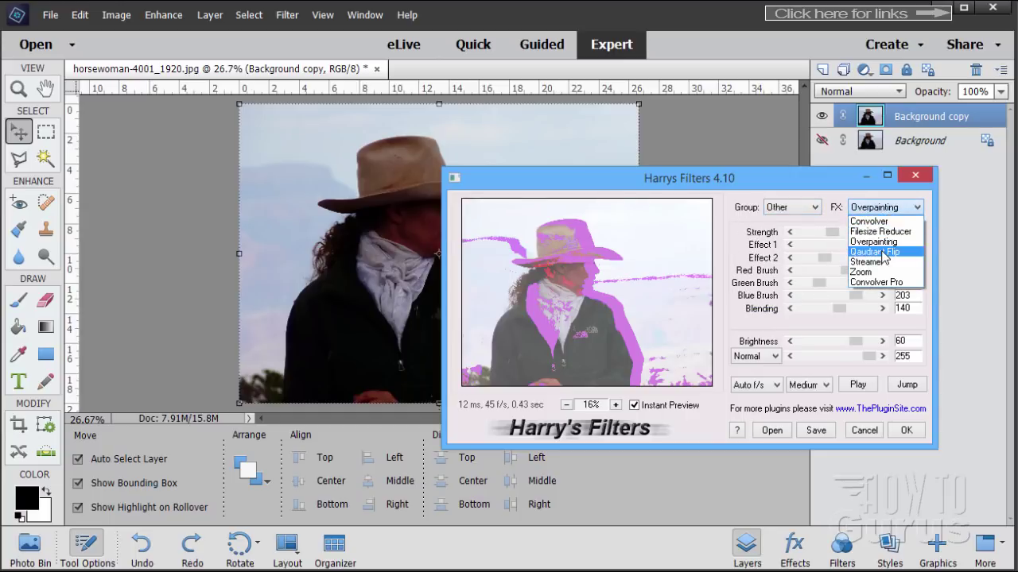
click(877, 252)
click(884, 208)
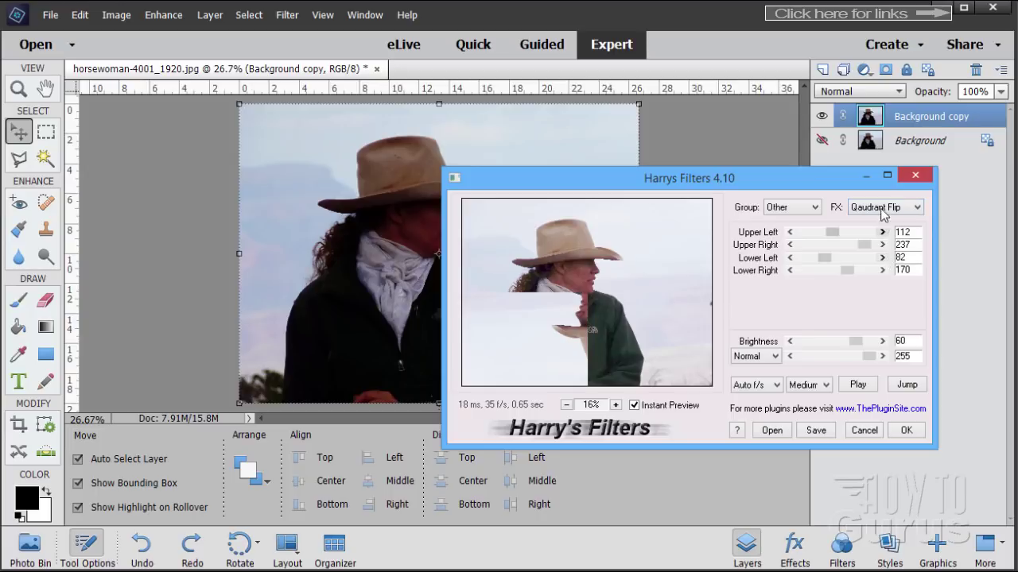
click(866, 262)
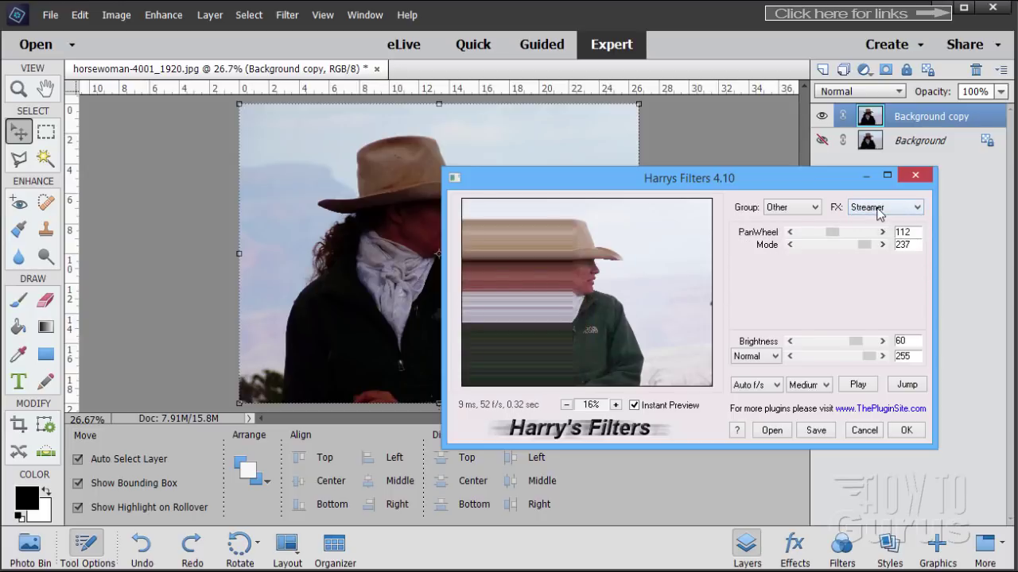
click(879, 211)
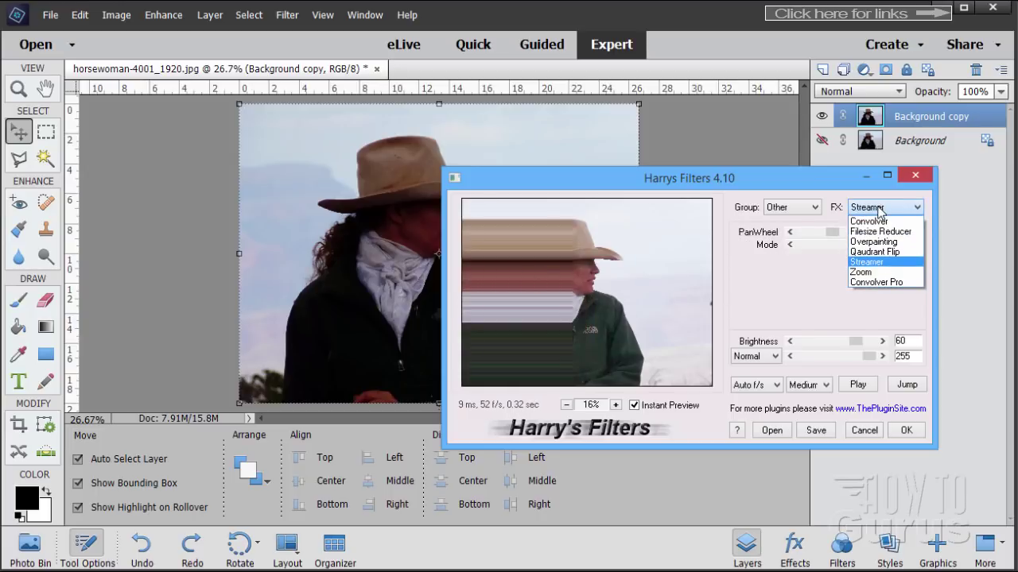
click(862, 272)
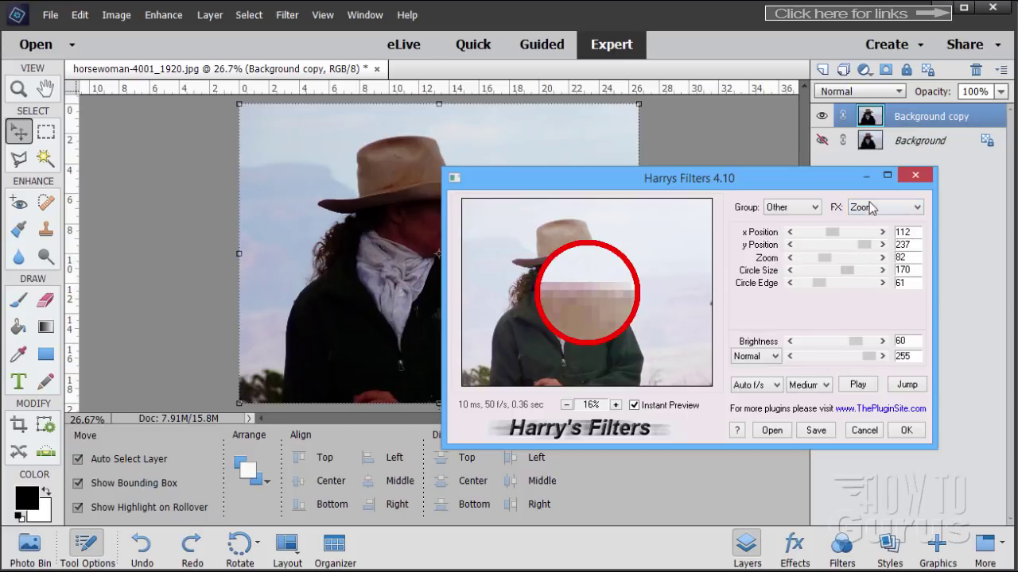
click(873, 208)
click(877, 285)
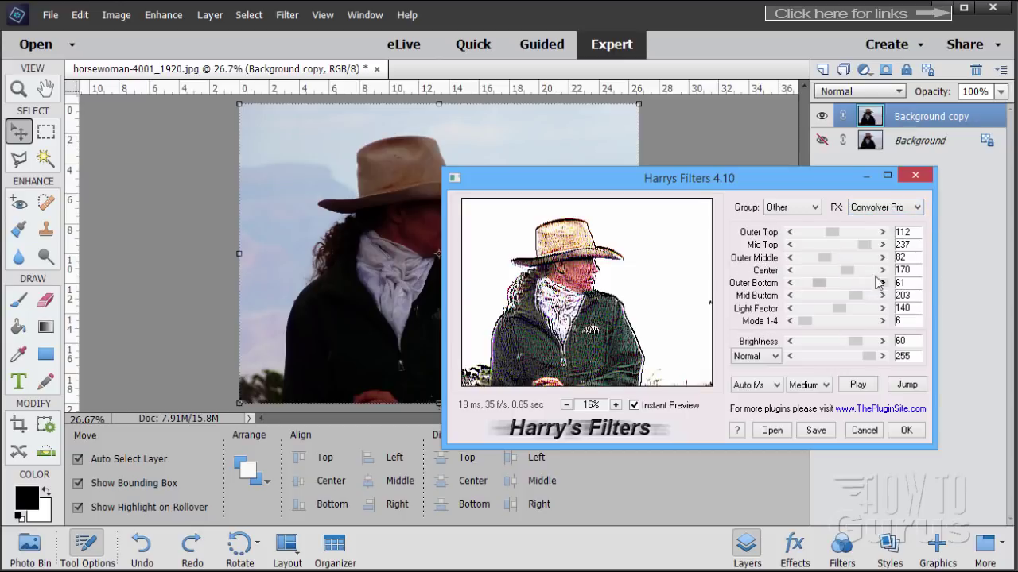
Switch to the Nature group and preview Dawning, Flame and Lightning.
click(793, 207)
click(795, 303)
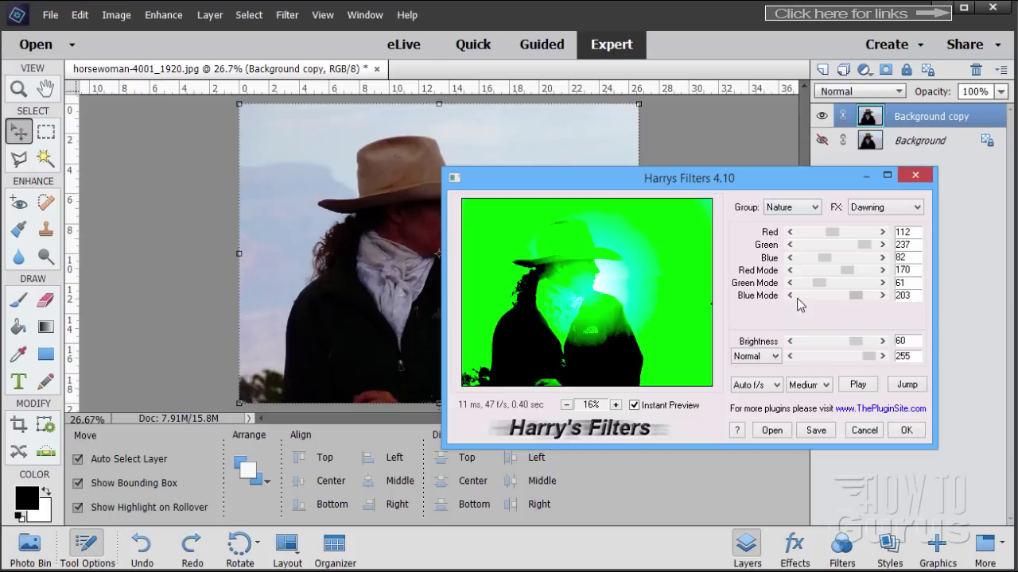
click(808, 208)
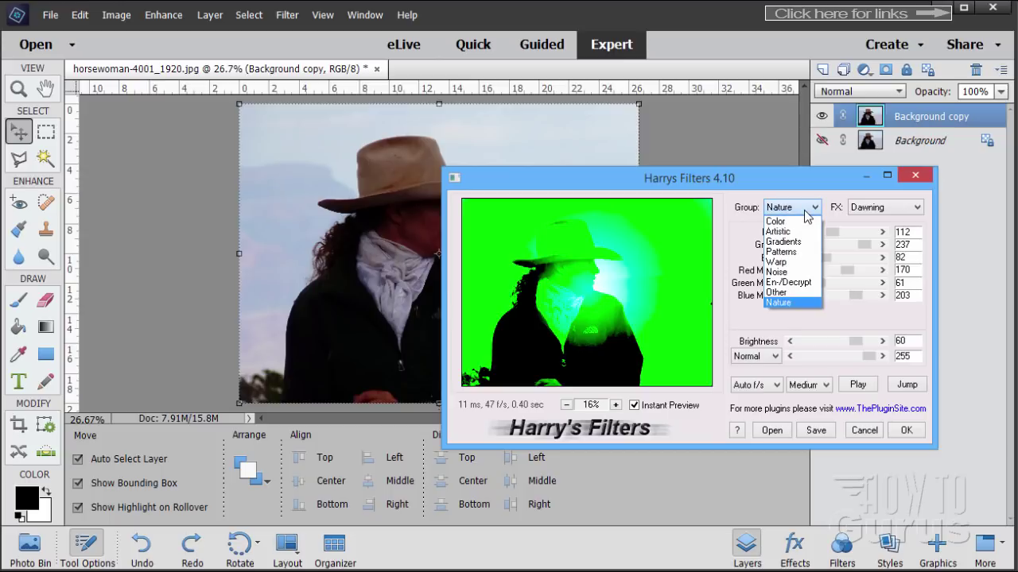
click(807, 212)
click(874, 208)
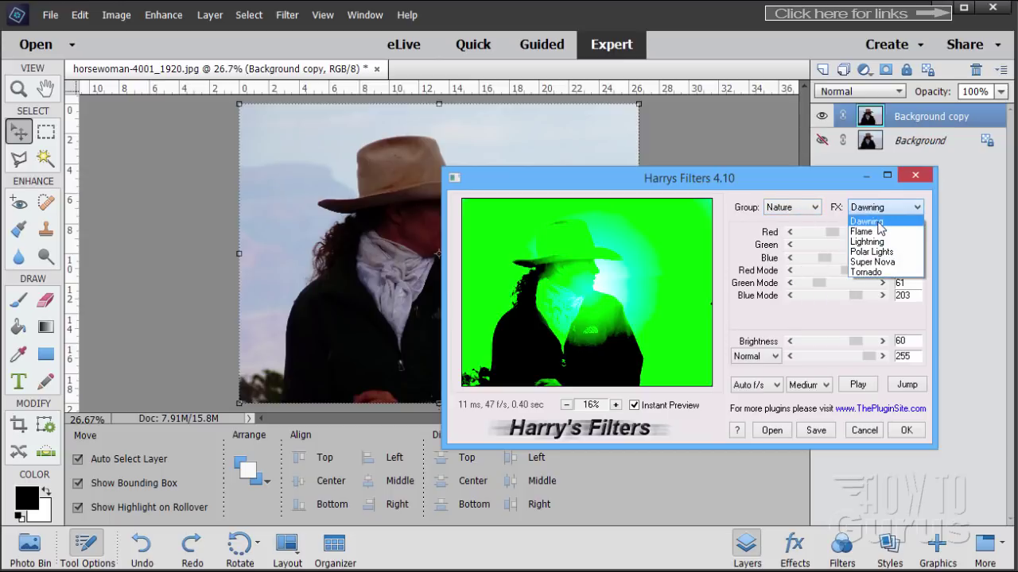
click(879, 224)
click(890, 207)
click(869, 232)
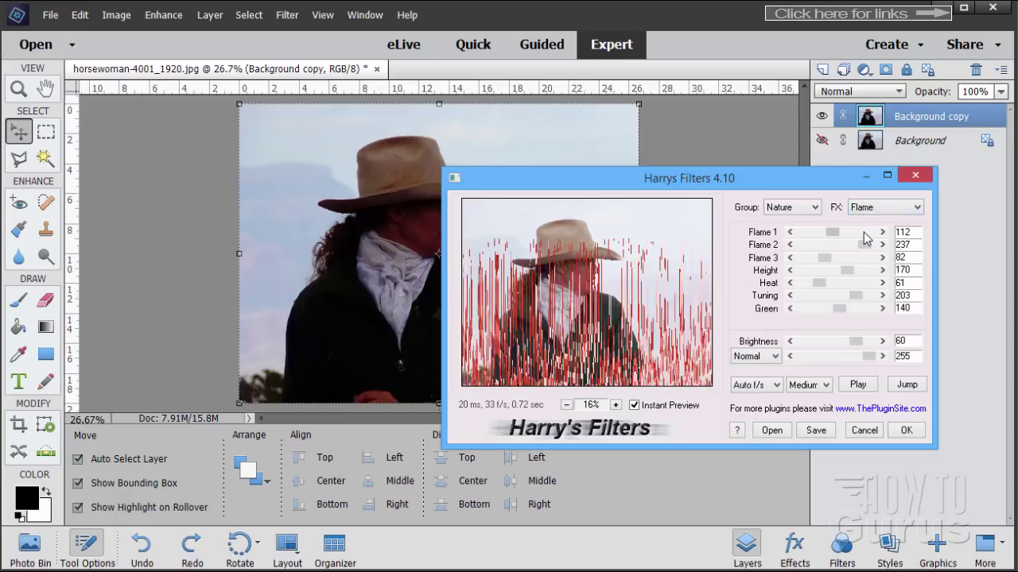
click(881, 208)
click(871, 246)
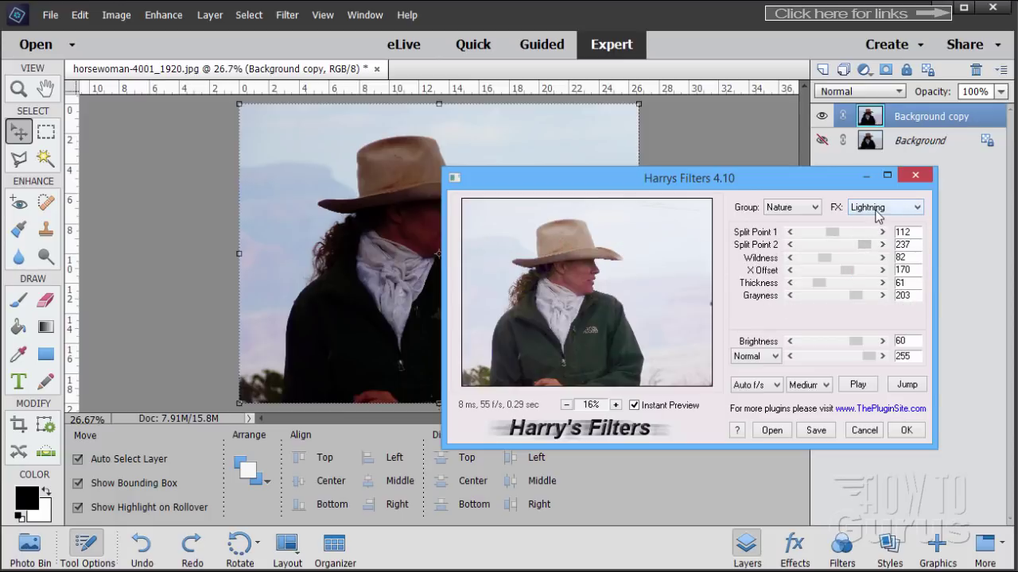
Apply Polar Lights, raising Intensity and enlarging the rainbow glow.
click(876, 209)
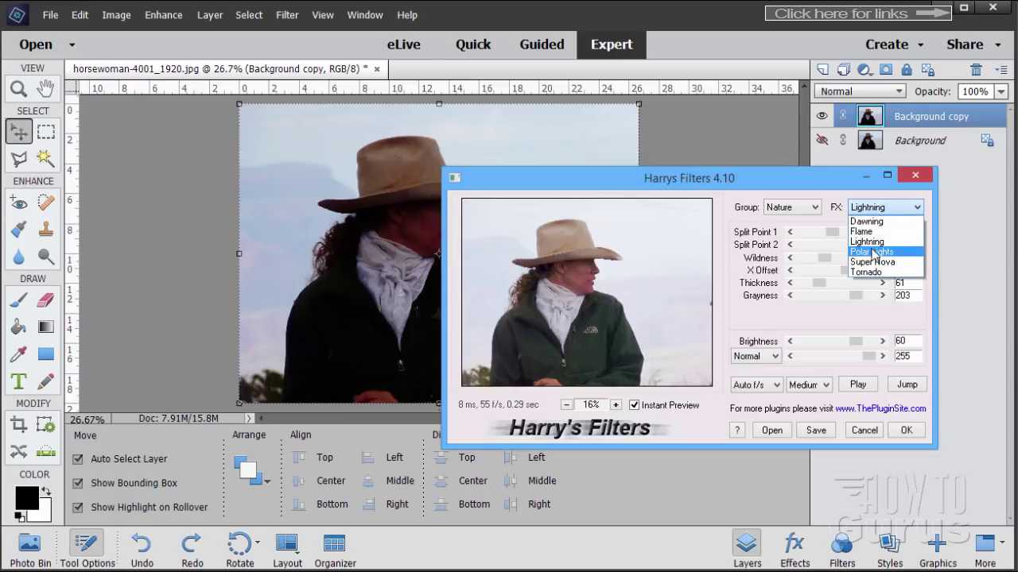
click(872, 255)
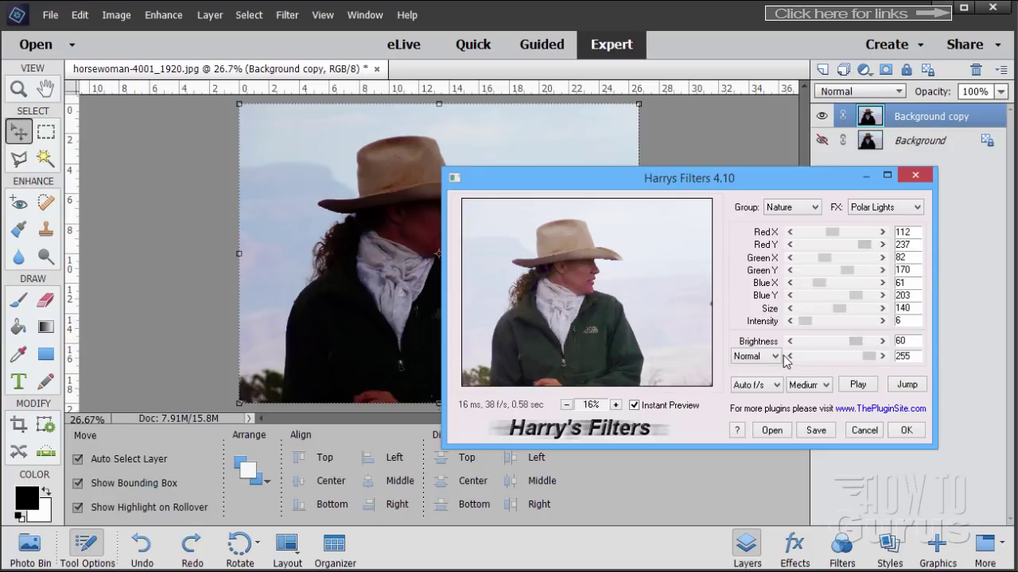
drag(804, 321, 856, 344)
mouse_move(838, 309)
mouse_down()
mouse_move(846, 314)
mouse_move(852, 296)
mouse_move(842, 291)
mouse_up()
Preview the Nature effects Super Nova, Tornado and Dawning.
click(891, 207)
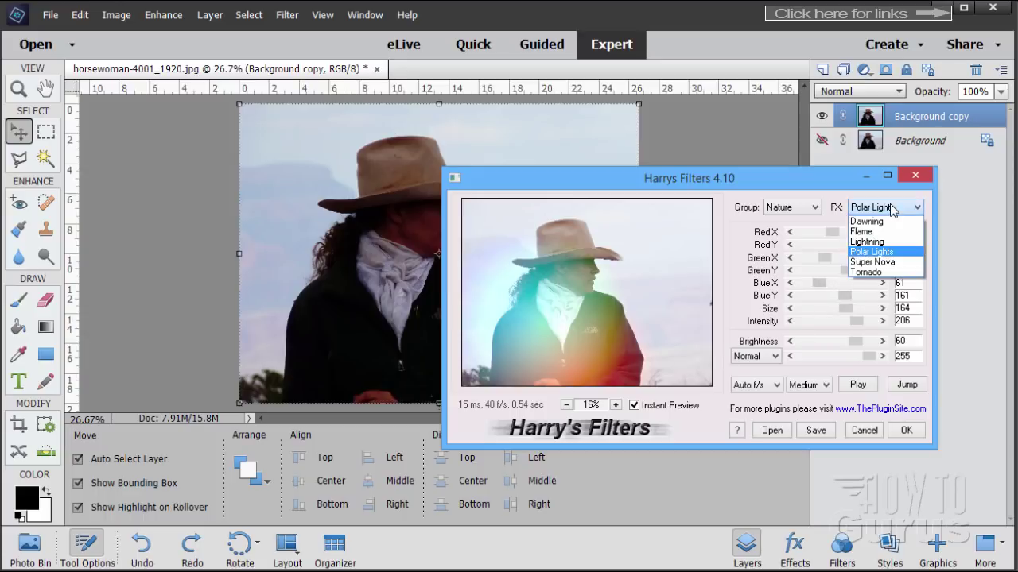
click(886, 261)
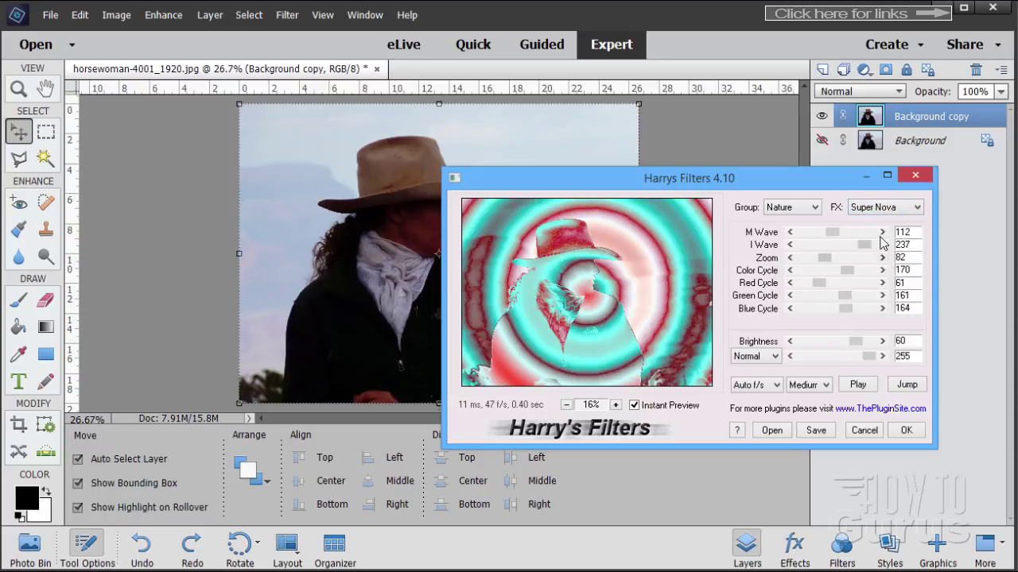
click(881, 207)
click(874, 273)
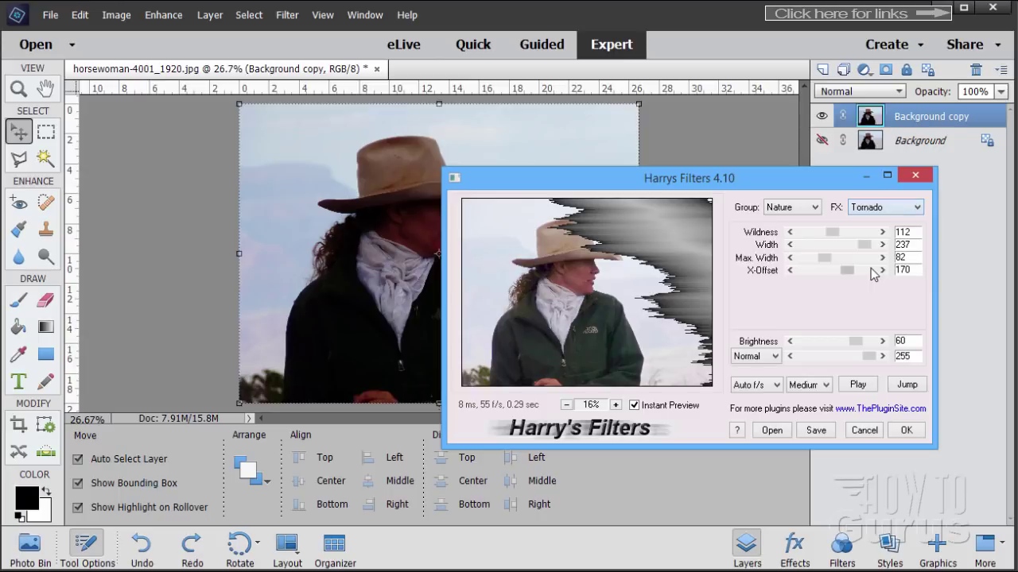
click(869, 208)
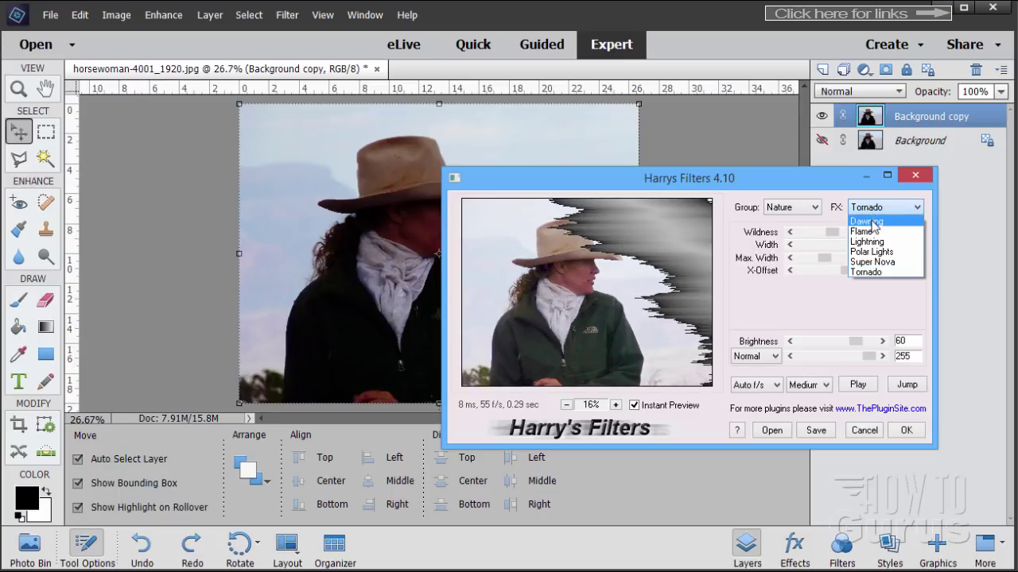
click(872, 223)
click(801, 208)
Pass through the Color group, then preview Artistic effects bw Limiter, Crochet Art and Equalizer.
click(784, 225)
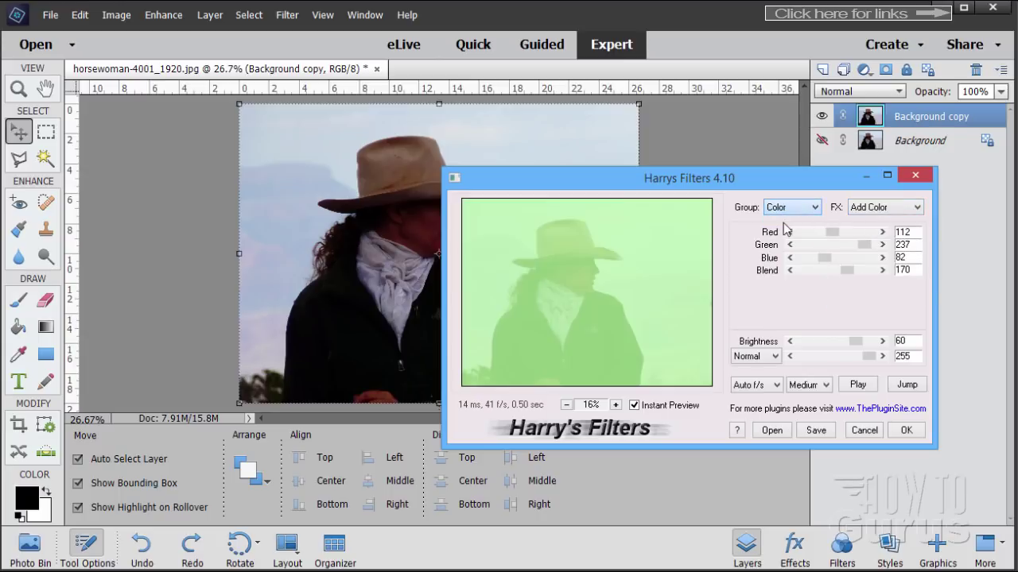
click(791, 207)
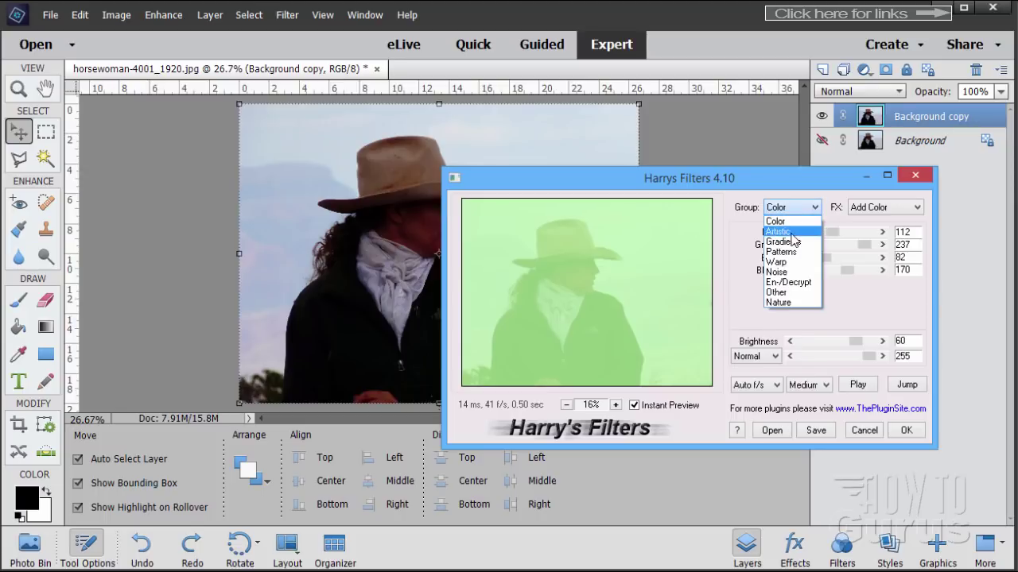
click(780, 231)
click(874, 207)
click(888, 241)
click(895, 208)
click(882, 272)
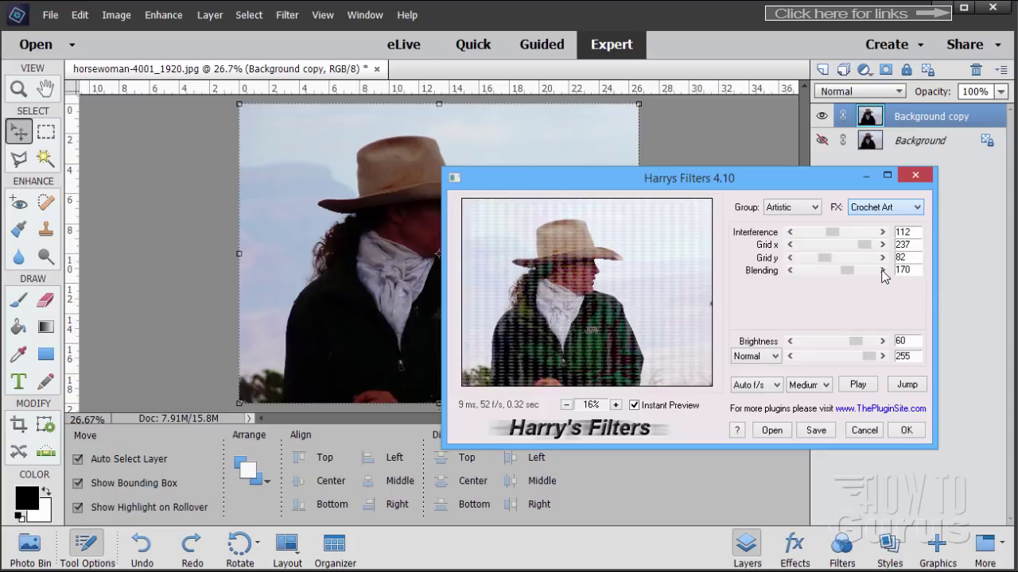
click(872, 208)
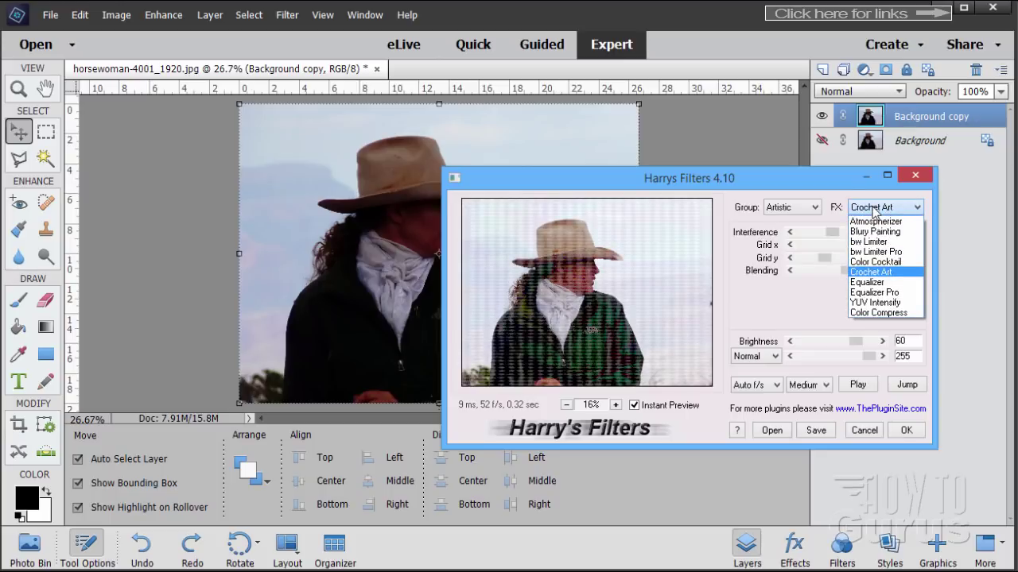
click(873, 283)
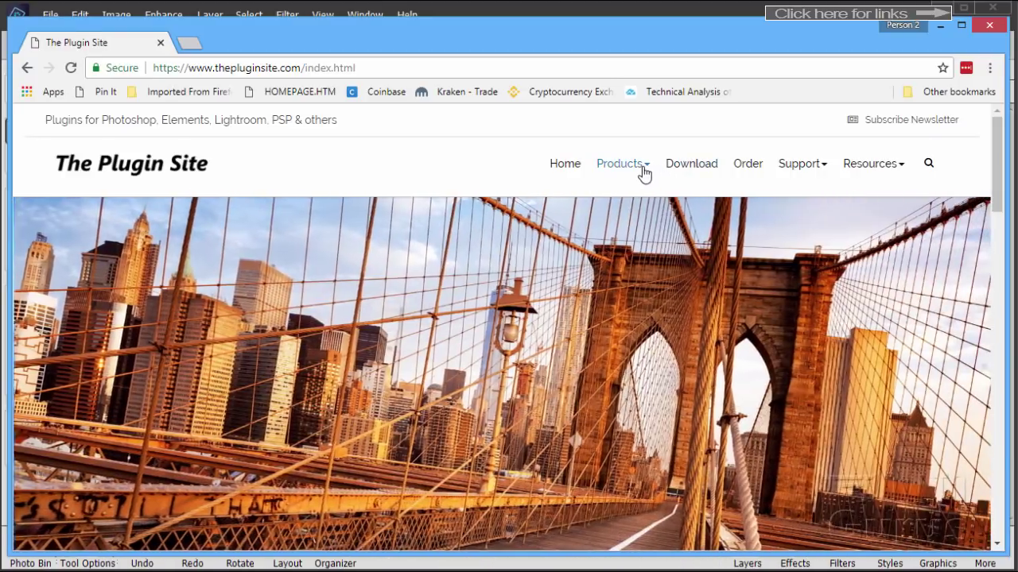
Bring up The Plugin Site's Products mega menu, showing HarrysFilters under Freeware.
mouse_move(644, 173)
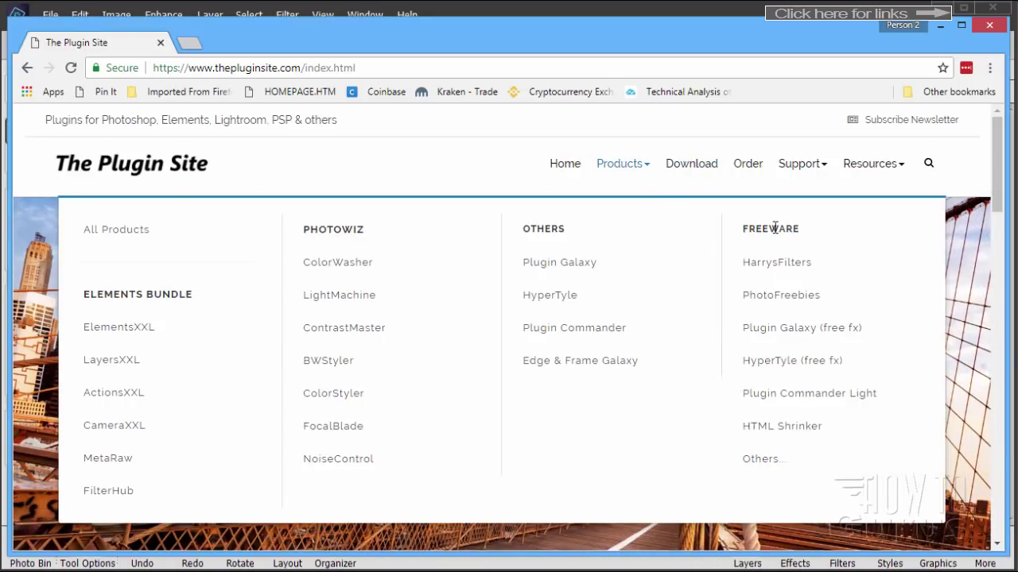